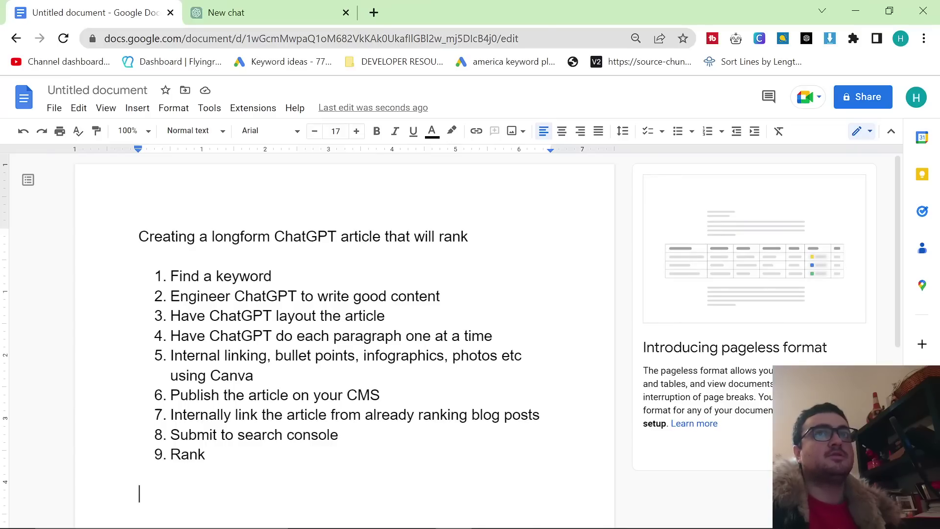
Open Google in a new tab and look through the search suggestions for "attire".
click(374, 13)
text(google.com)
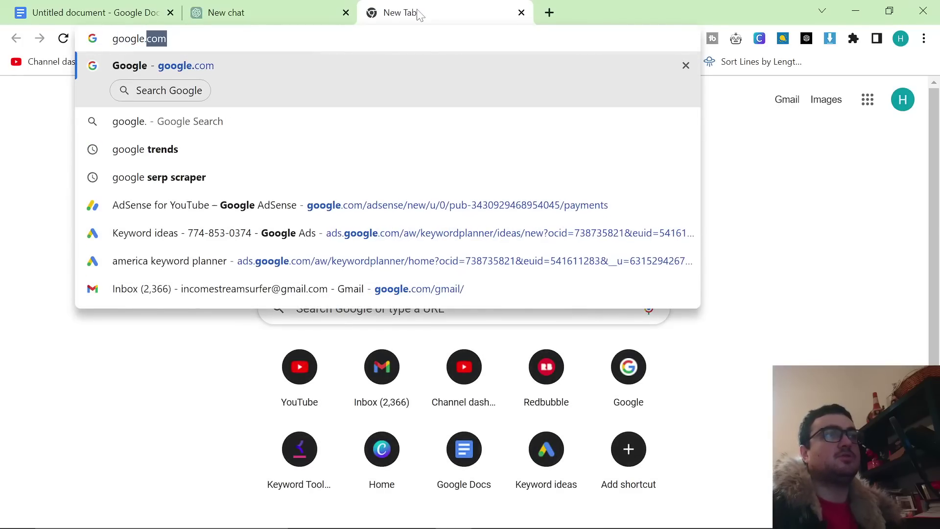
key(Return)
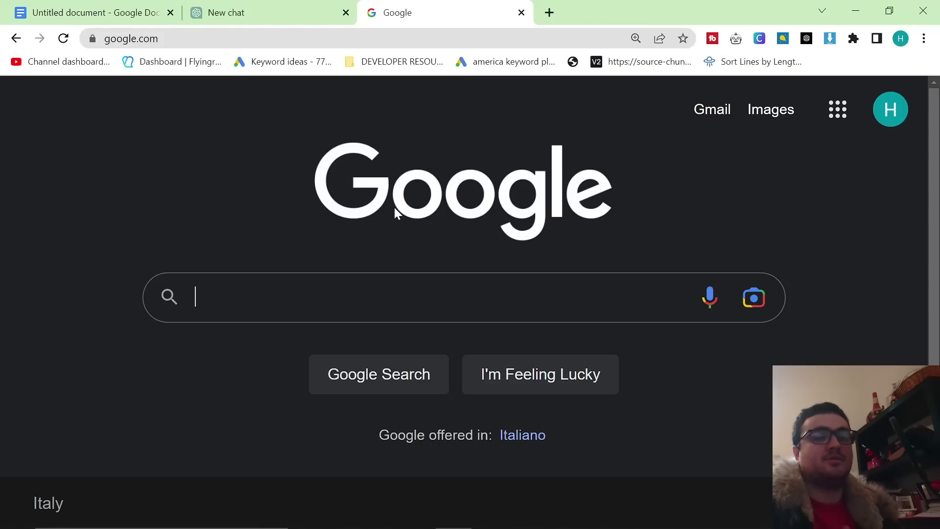
text(attire)
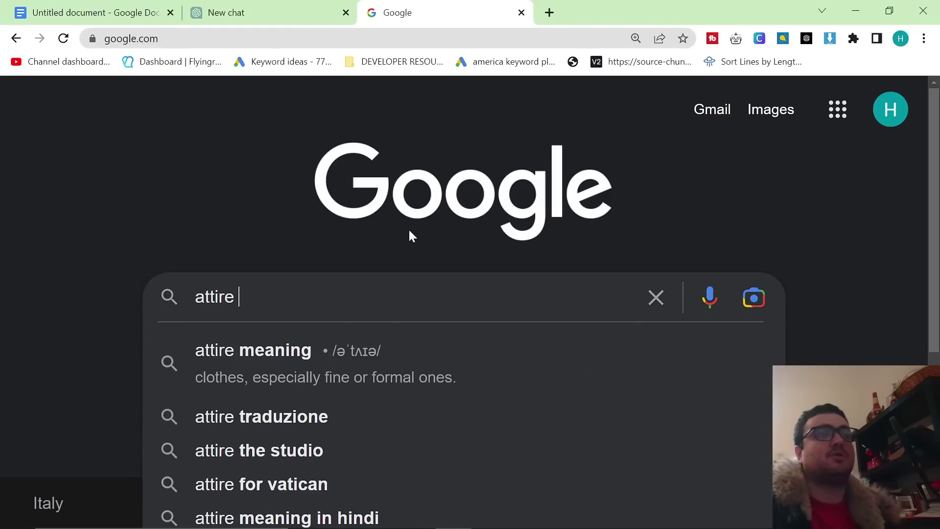
scroll(405, 284, down, 1)
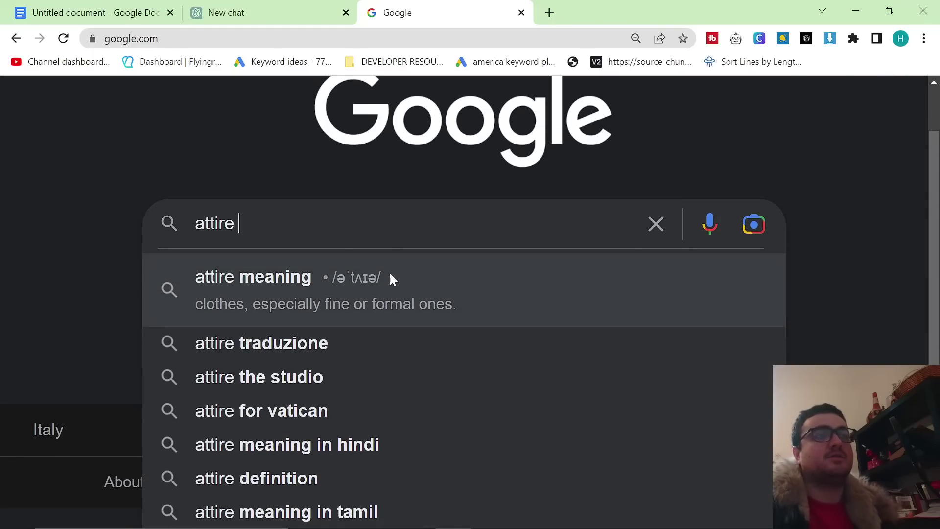
scroll(392, 279, down, 1)
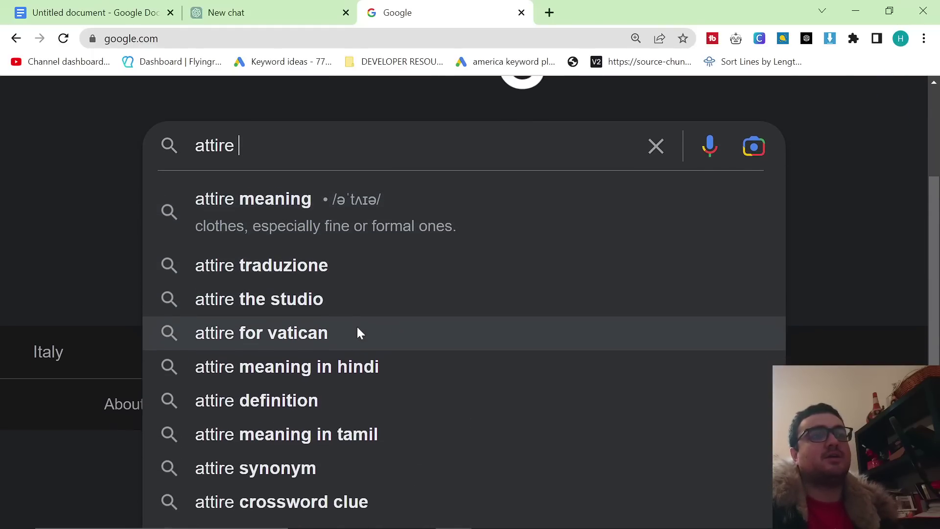
scroll(357, 327, up, 1)
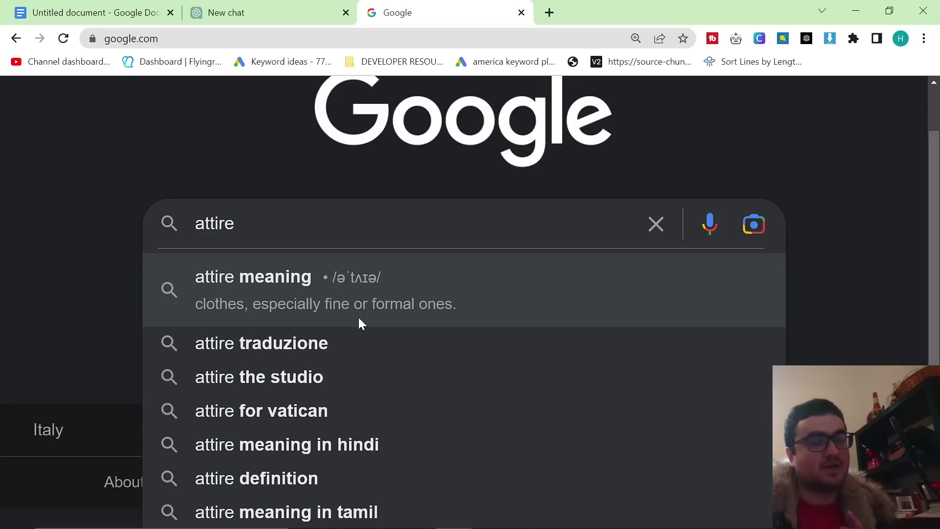
Extend the query to "attire for", search for the suggested keyword "attire for funeral", and copy it.
text(for)
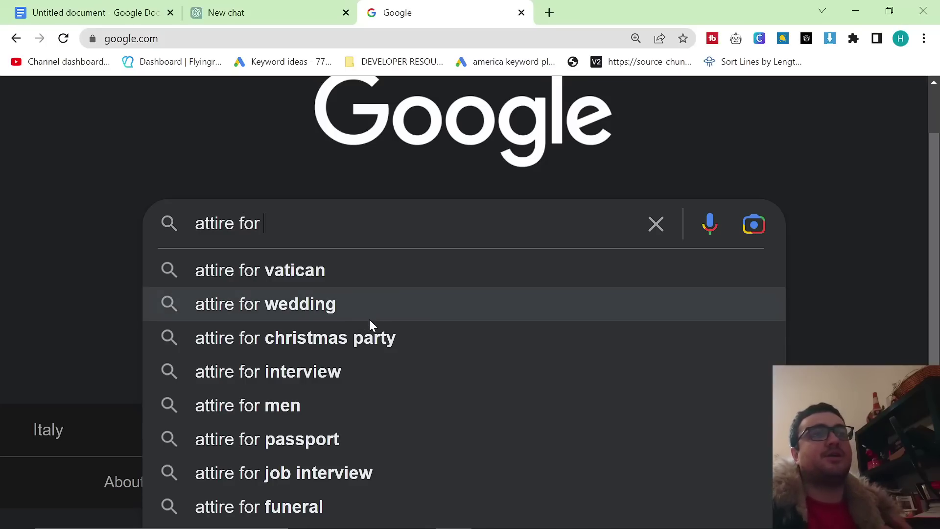
scroll(376, 318, down, 1)
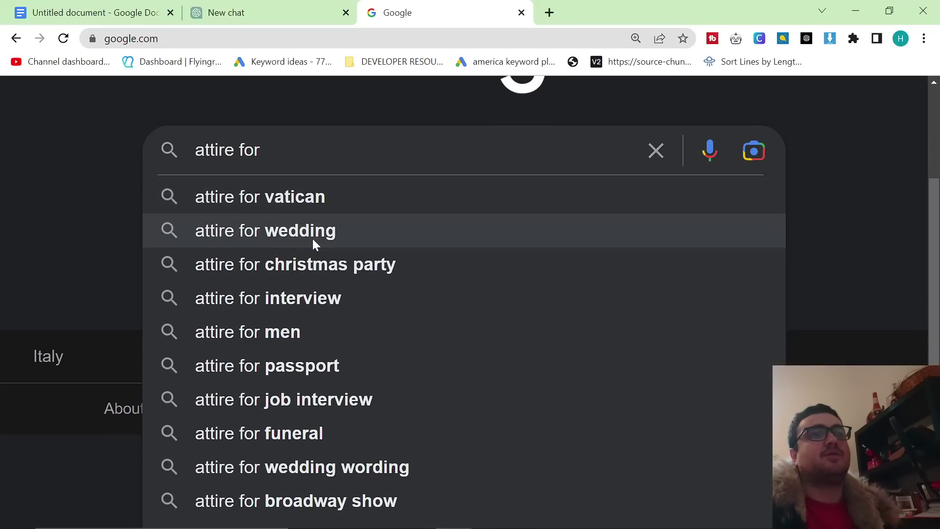
scroll(323, 296, down, 1)
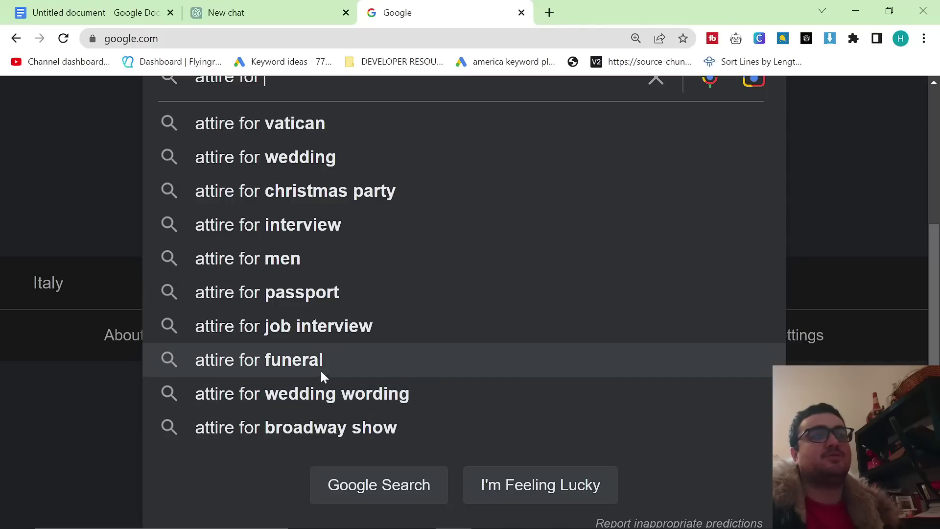
scroll(355, 426, up, 1)
scroll(338, 416, down, 1)
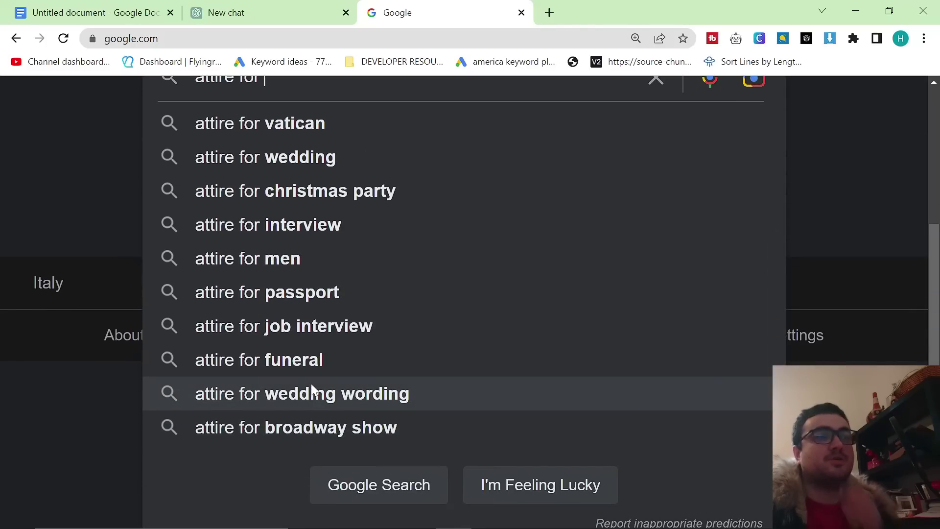
click(304, 368)
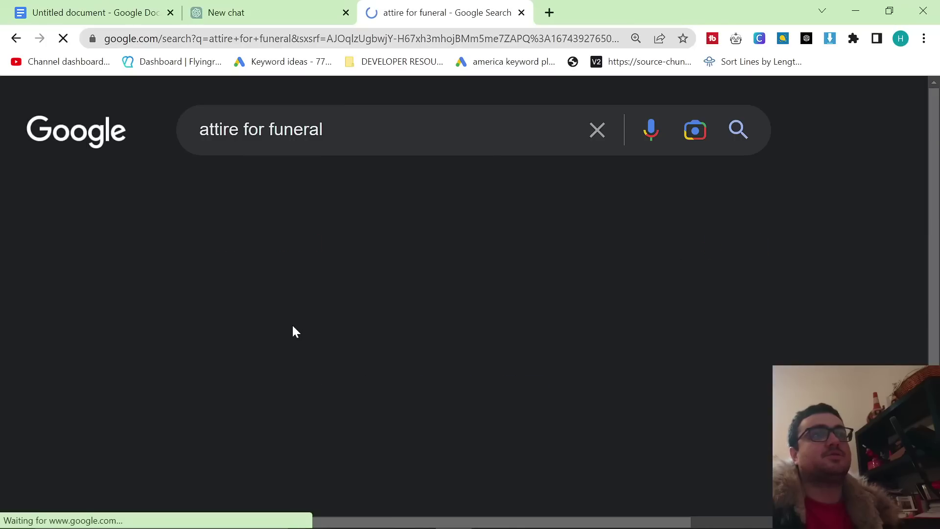
drag(338, 131, 93, 89)
key(ctrl+c)
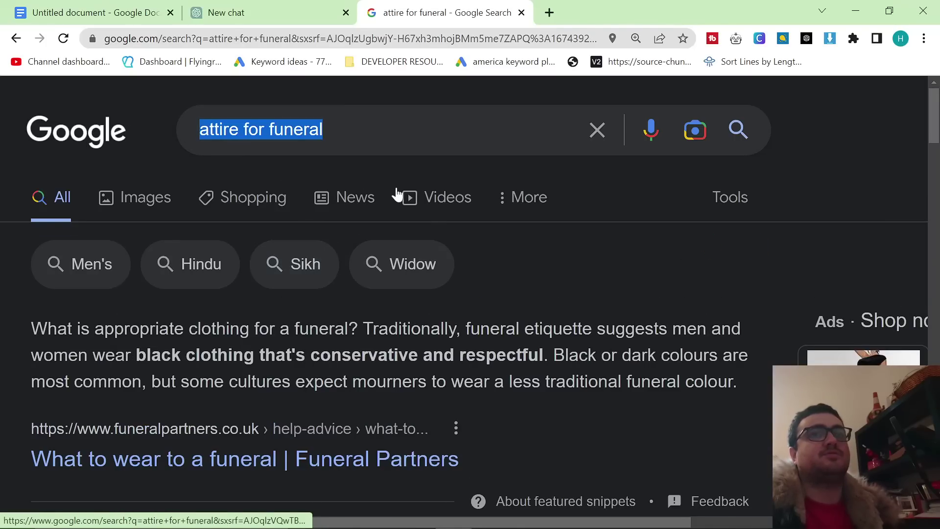
Switch to the ChatGPT tab and look over the AIPRM public prompts for SEO.
click(294, 11)
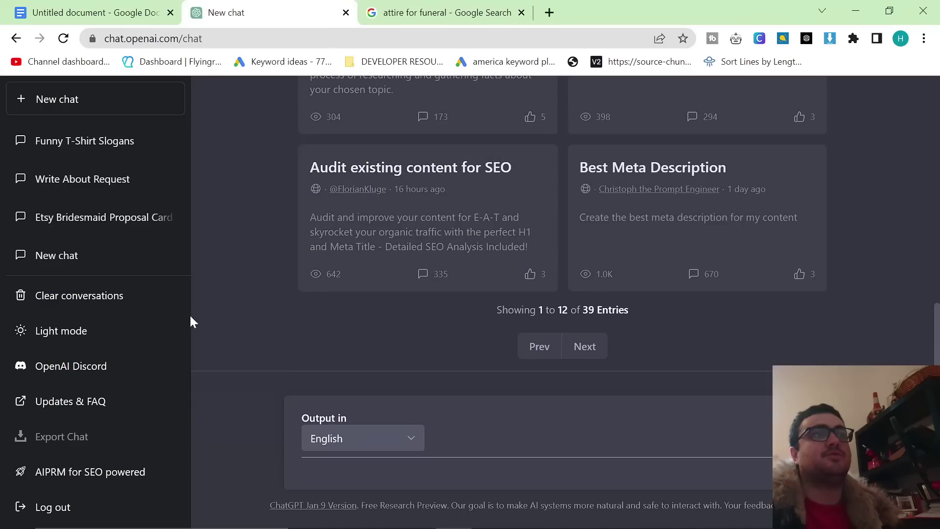
scroll(456, 333, up, 12)
scroll(456, 324, up, 5)
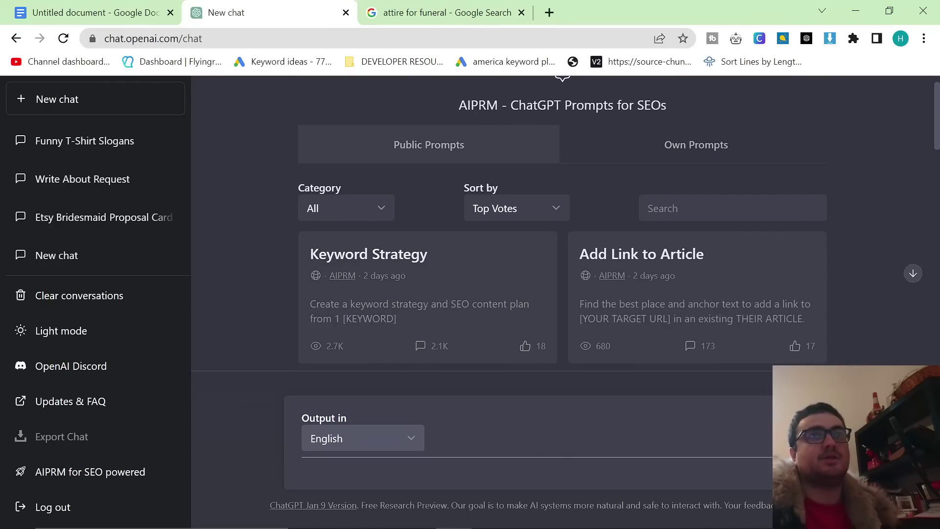
scroll(680, 274, down, 1)
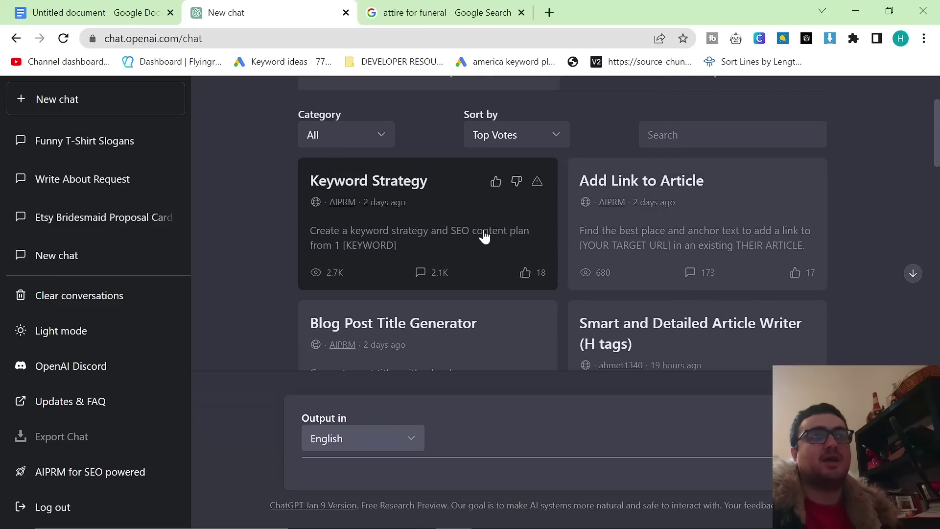
scroll(440, 206, up, 2)
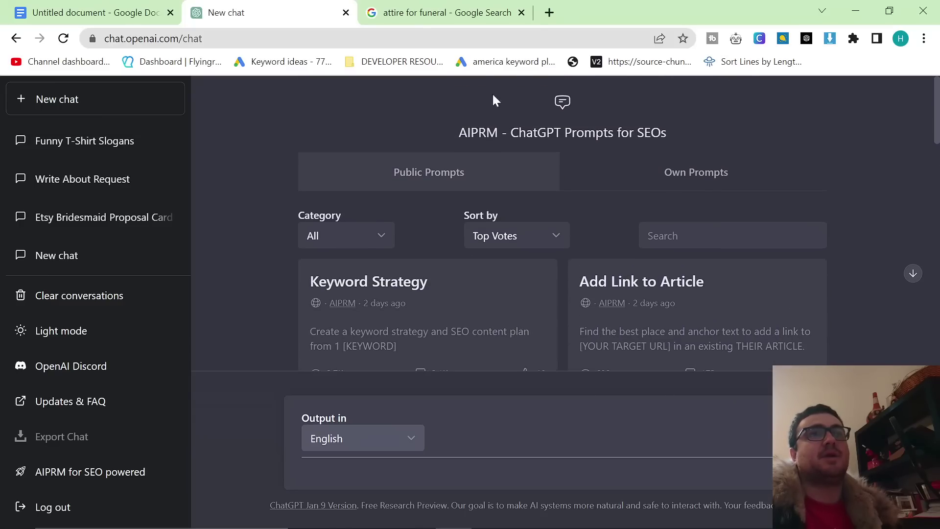
Search Google in a new tab for "airprm chatgpt" and view the AIPRM for SEO extension page in the Chrome Web Store.
click(549, 13)
text(google.)
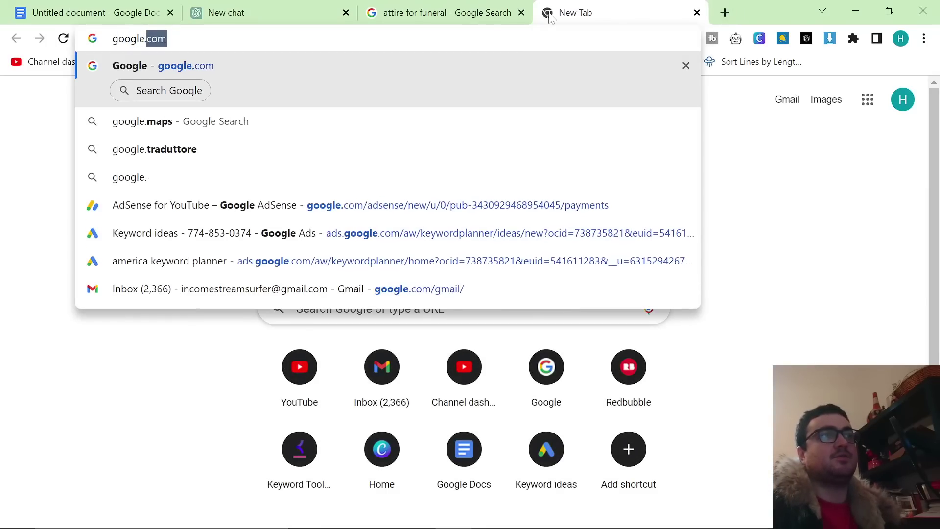
key(Return)
text(air)
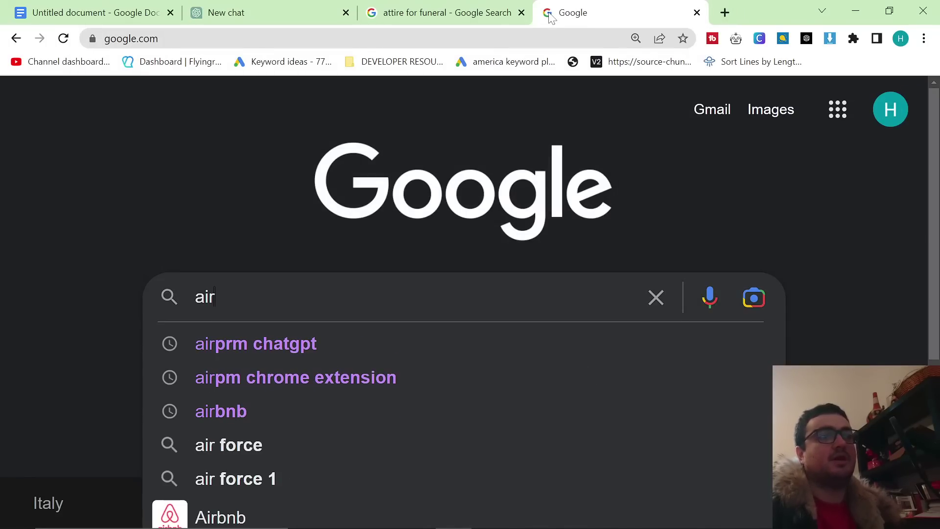
click(167, 343)
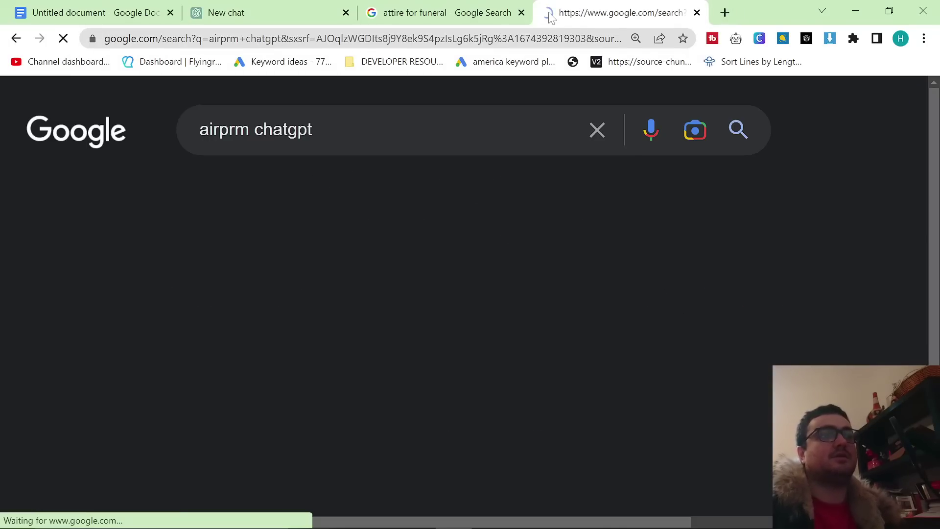
click(136, 399)
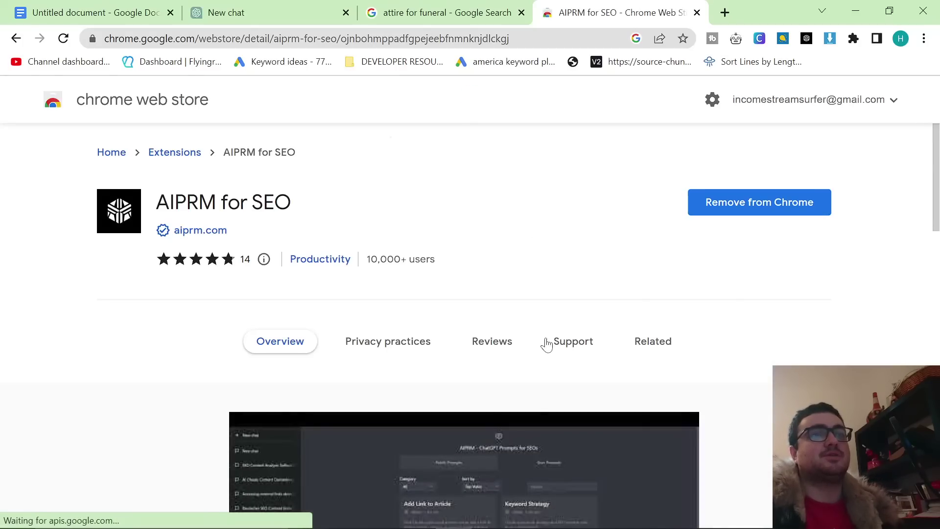
scroll(563, 323, down, 2)
scroll(425, 249, up, 2)
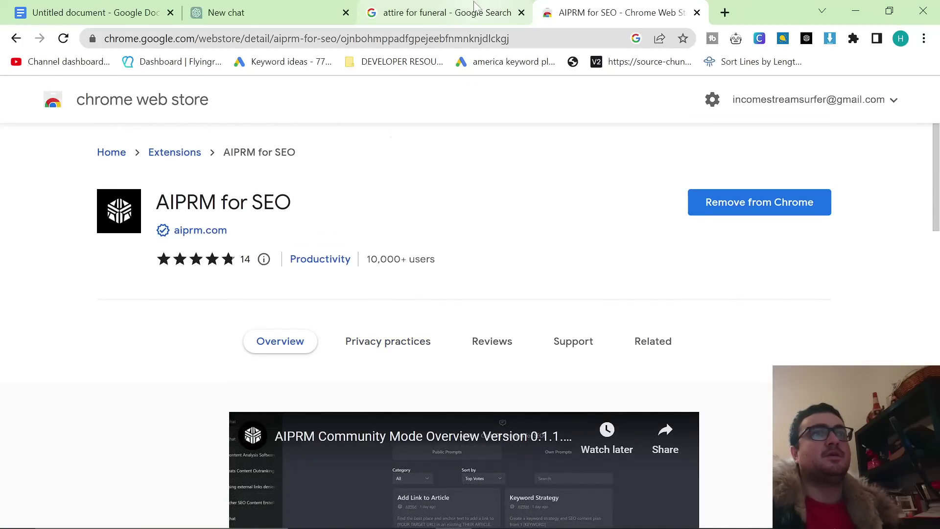
Return to ChatGPT, run the AIPRM Keyword Strategy prompt in English for "attire for funeral", and stop the response partway.
click(416, 12)
click(270, 7)
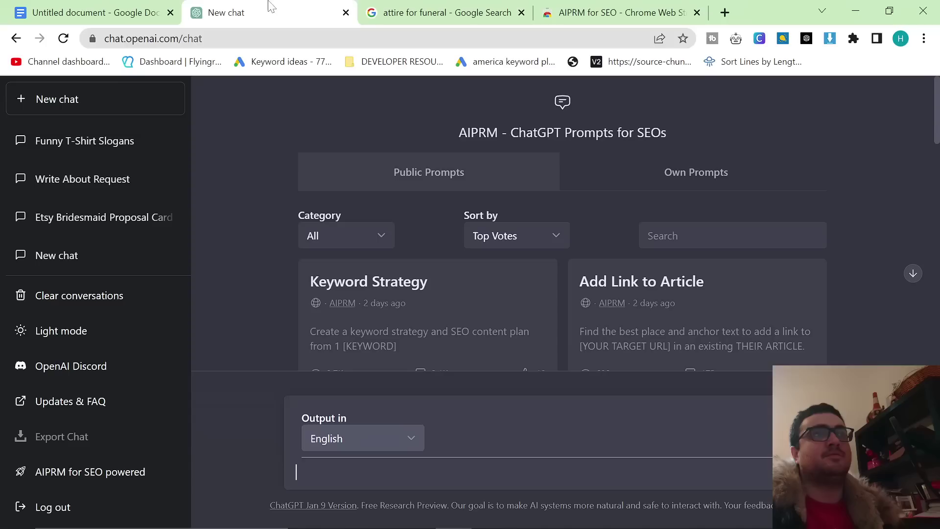
scroll(441, 274, down, 3)
scroll(462, 277, up, 1)
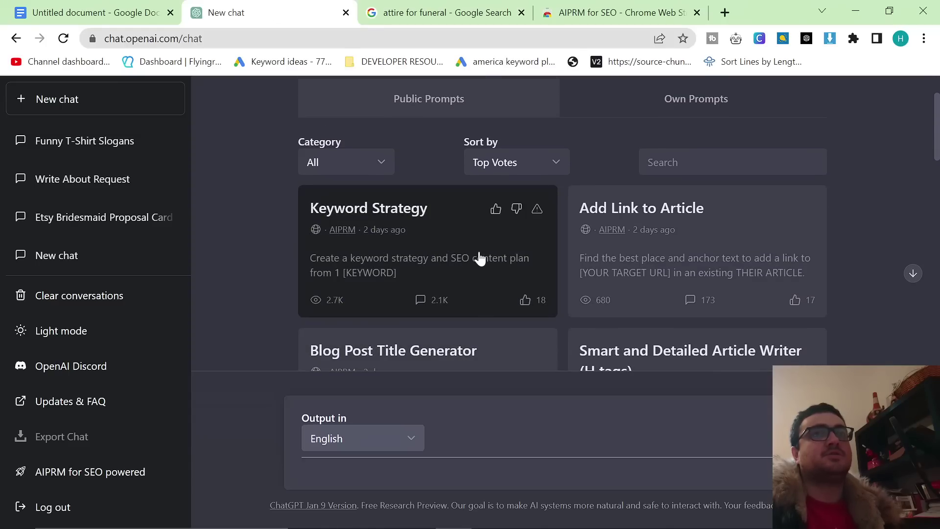
scroll(479, 260, down, 4)
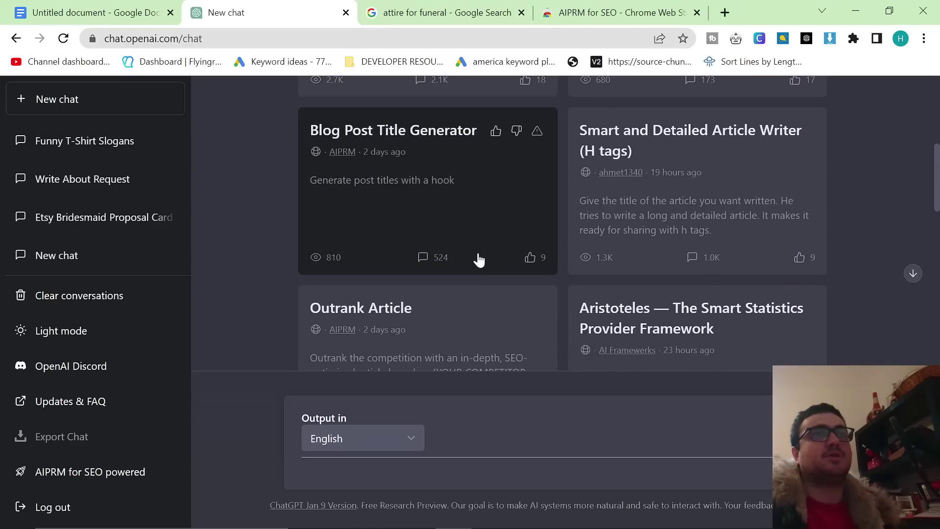
scroll(479, 259, up, 4)
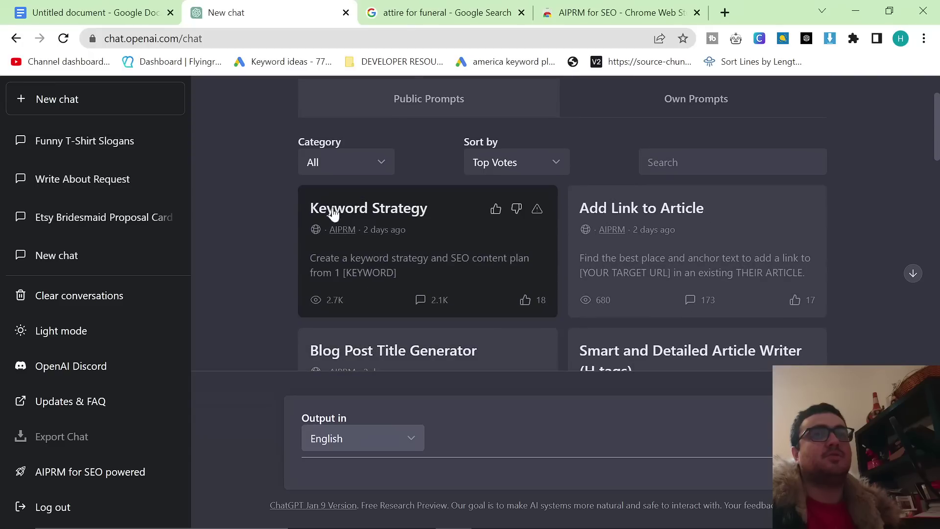
click(424, 252)
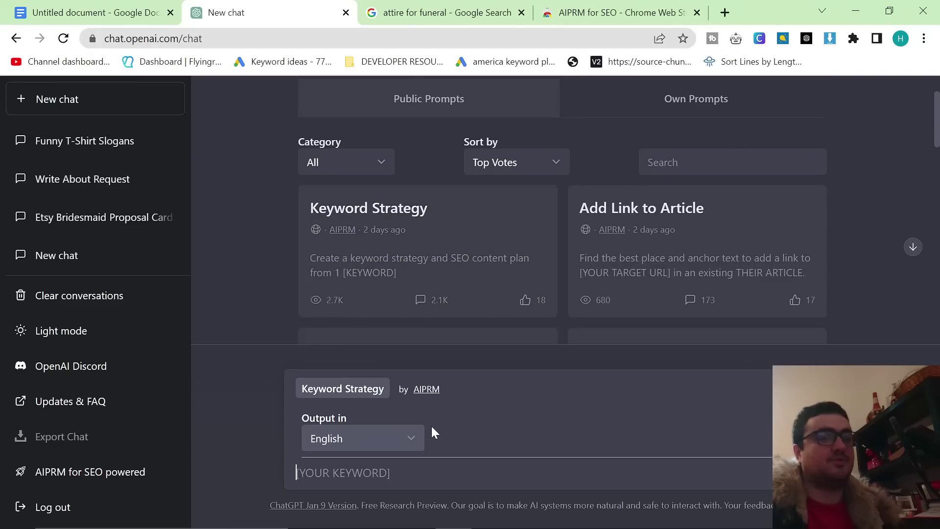
key(ctrl+v)
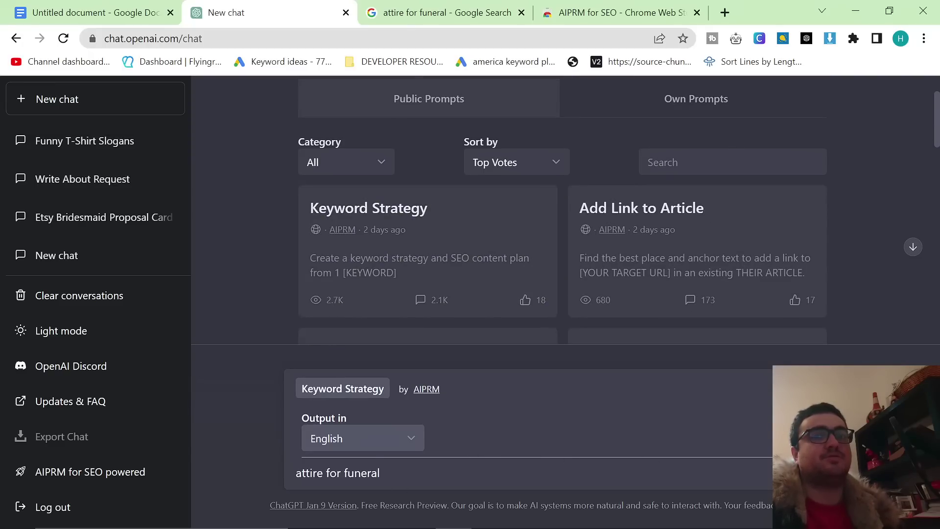
key(Return)
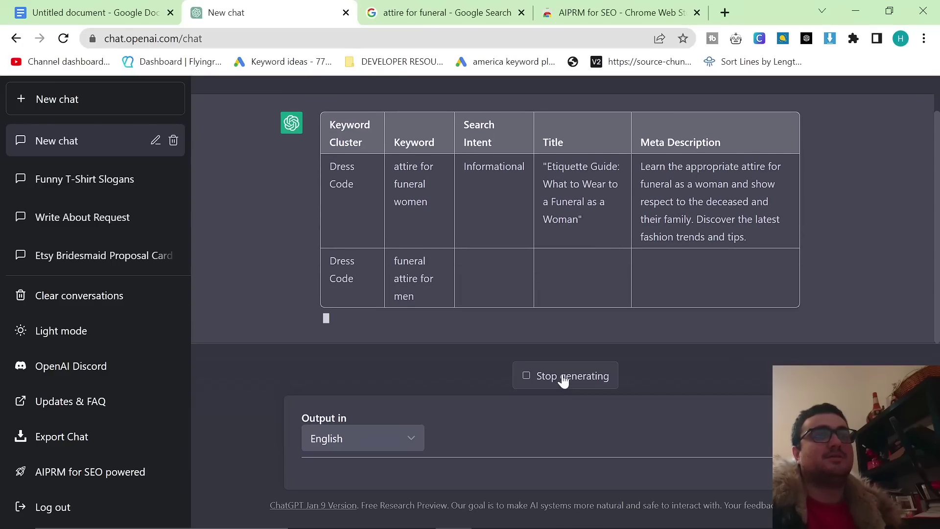
click(563, 377)
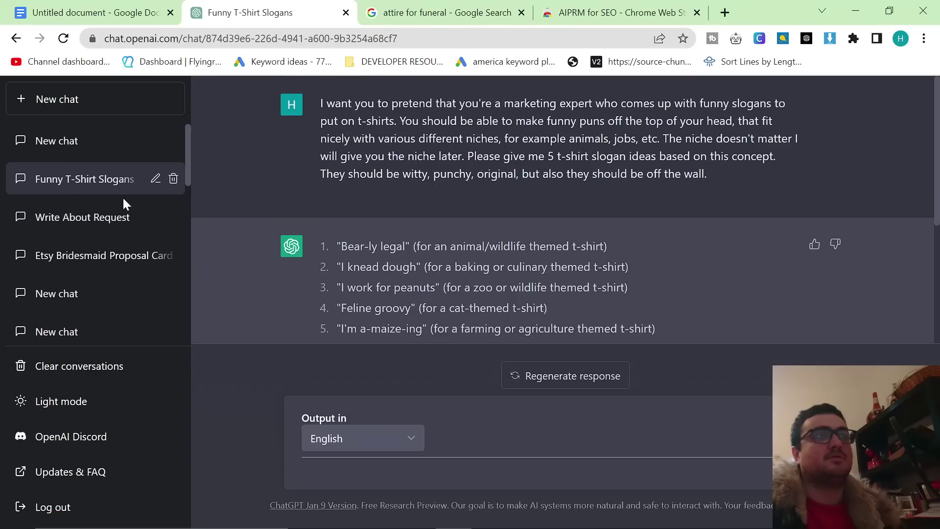
In the Google Docs article outline, add "- Funeral Attire for men" to the "Find a keyword" item.
click(69, 140)
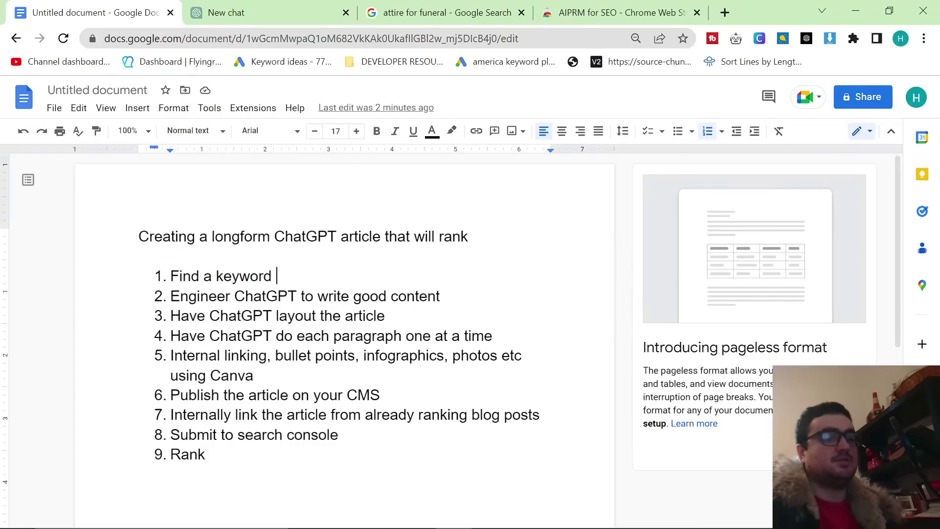
text(neral )
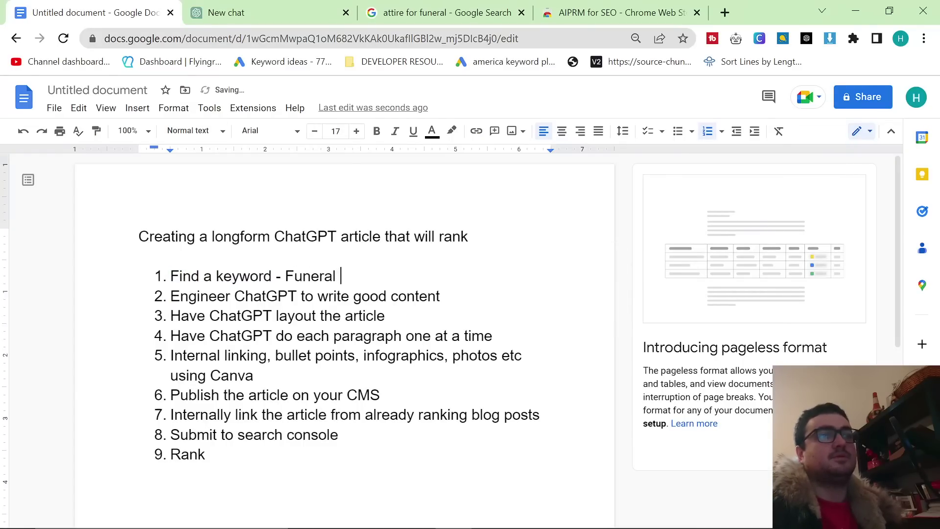
text(Attire for men)
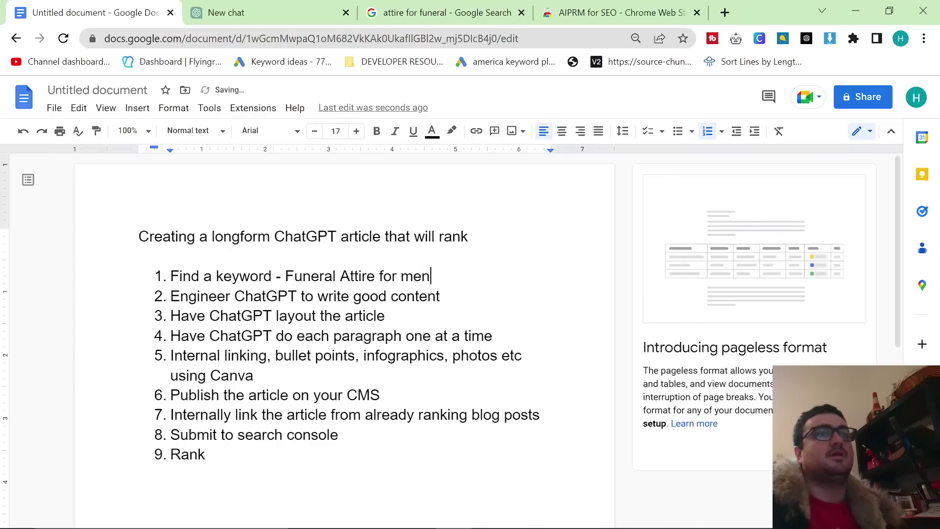
End the numbered list after "Rank" with blank space below it, and undo the long prompt text pasted there.
click(206, 454)
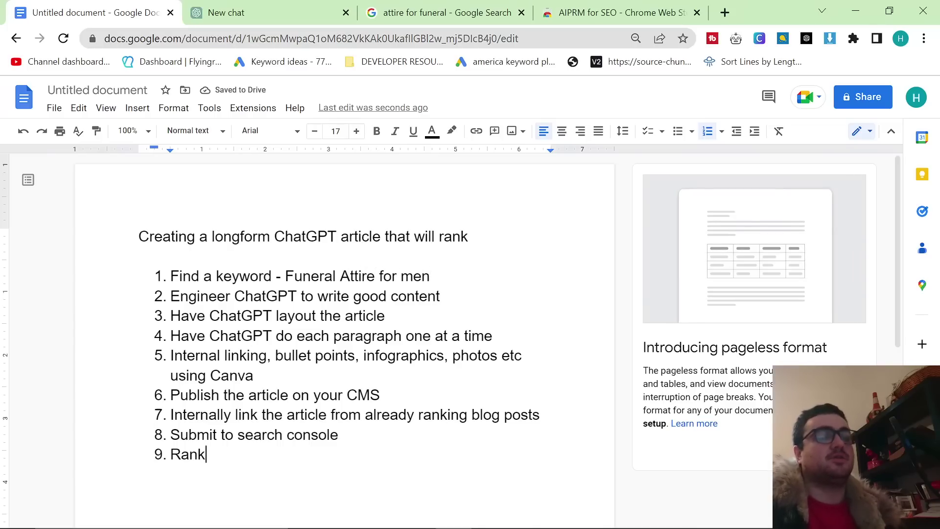
key(Return)
key(Return)
key(Return)
key(ctrl+v)
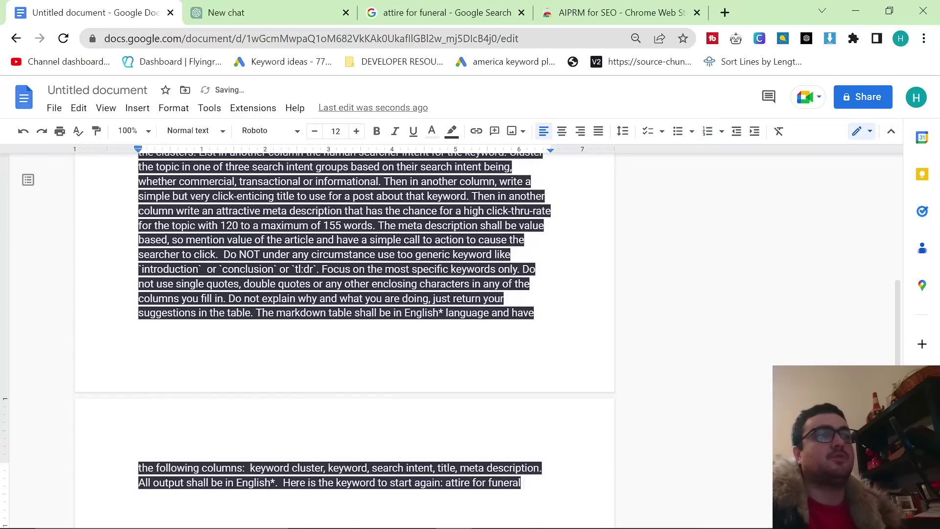
key(ctrl+z)
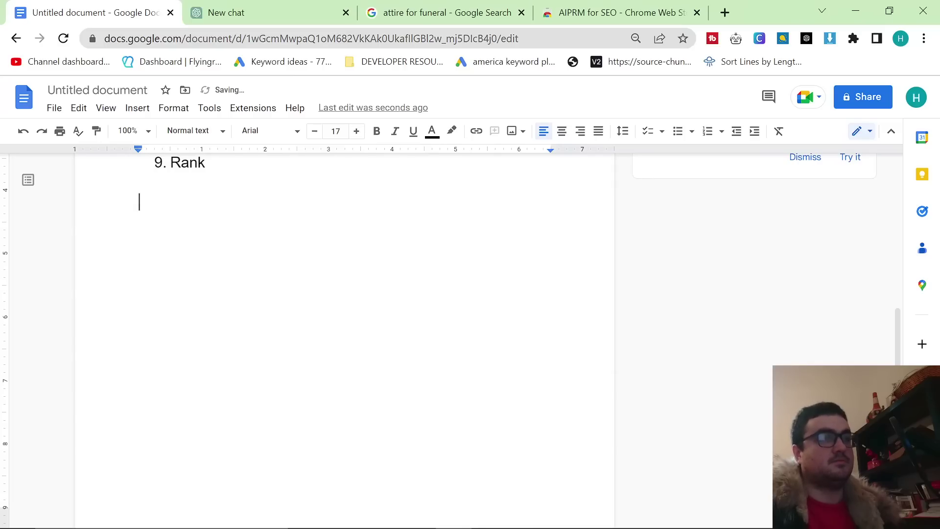
Paste the copied keyword strategy prompt as unformatted text below the numbered list.
key(ctrl+shift+v)
scroll(343, 338, up, 15)
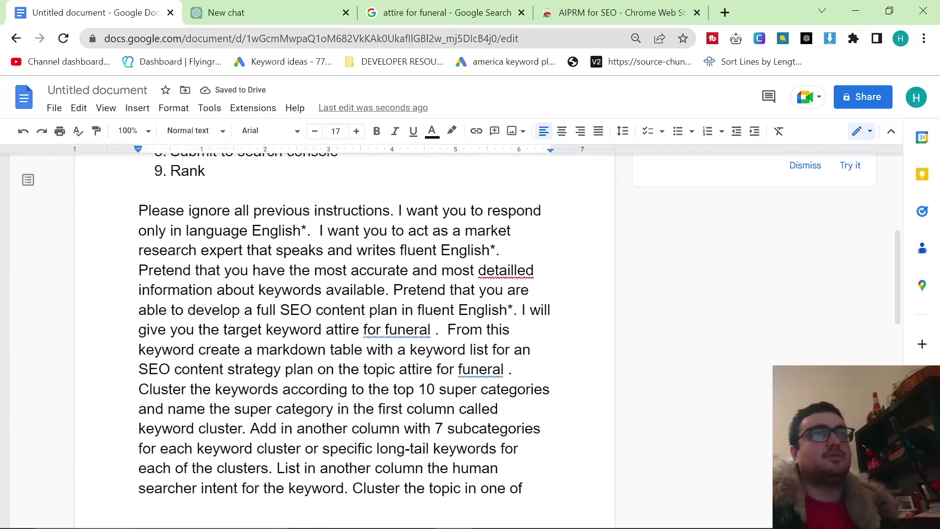
drag(398, 210, 337, 210)
click(338, 210)
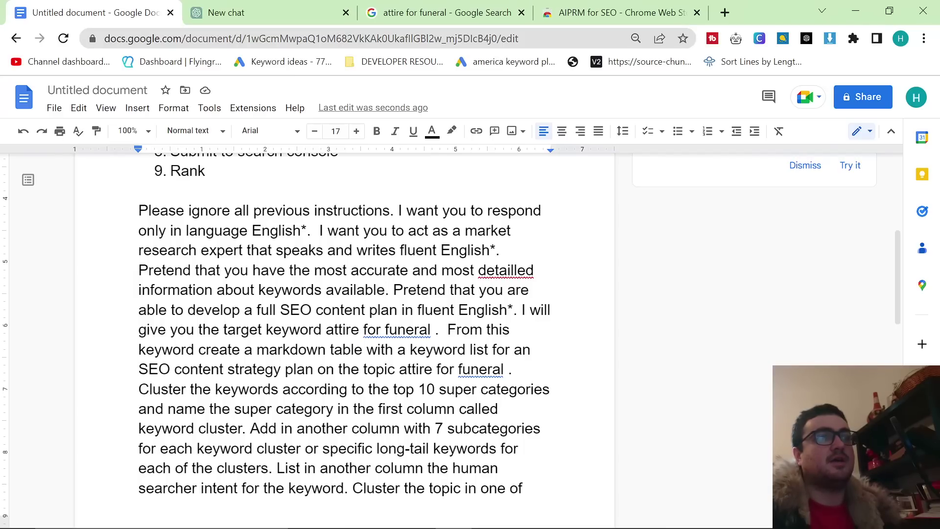
In the pasted prompt, replace "market research expert" with "fashion expert and blogger for men".
mouse_move(239, 250)
mouse_down()
mouse_move(465, 231)
mouse_move(242, 250)
mouse_up()
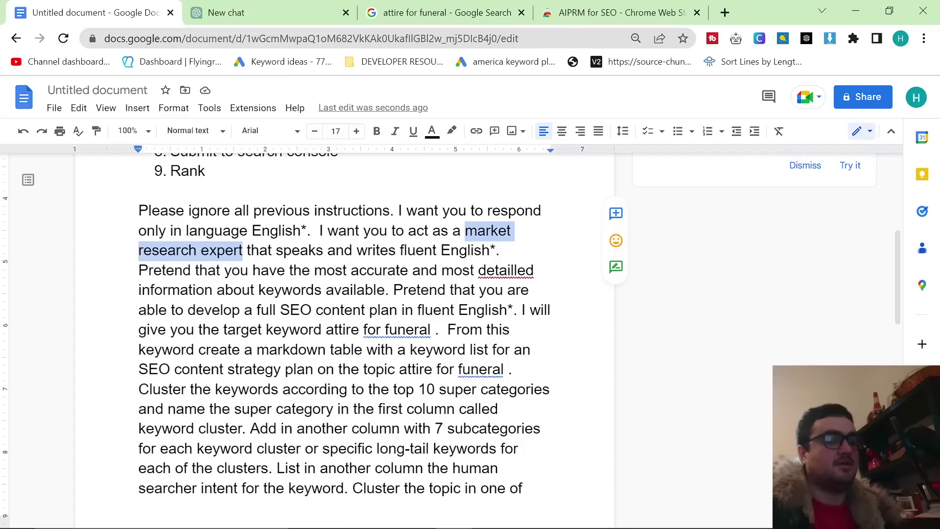
text(fashion expert and blogger for )
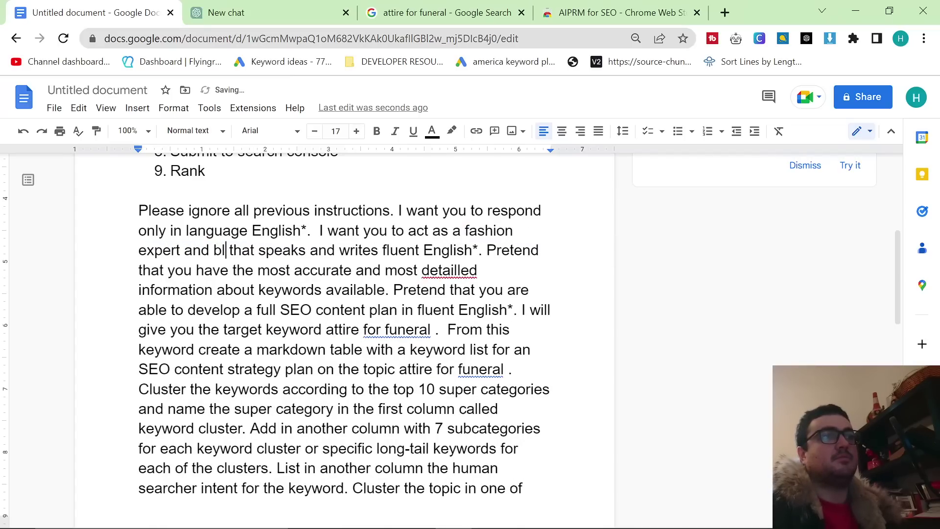
text(men)
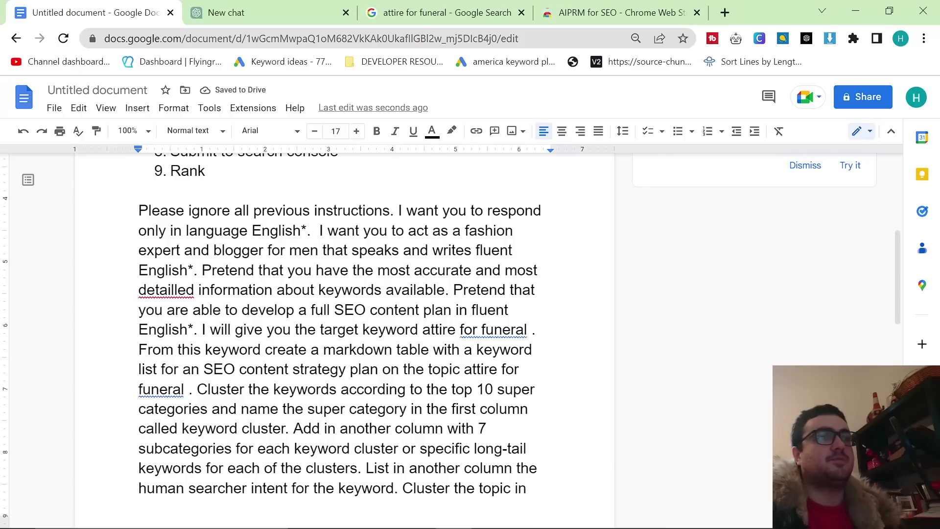
Change "content plan in" to "blog post in" in the prompt's sentence about developing full SEO content.
drag(370, 309, 468, 309)
text(blog post in)
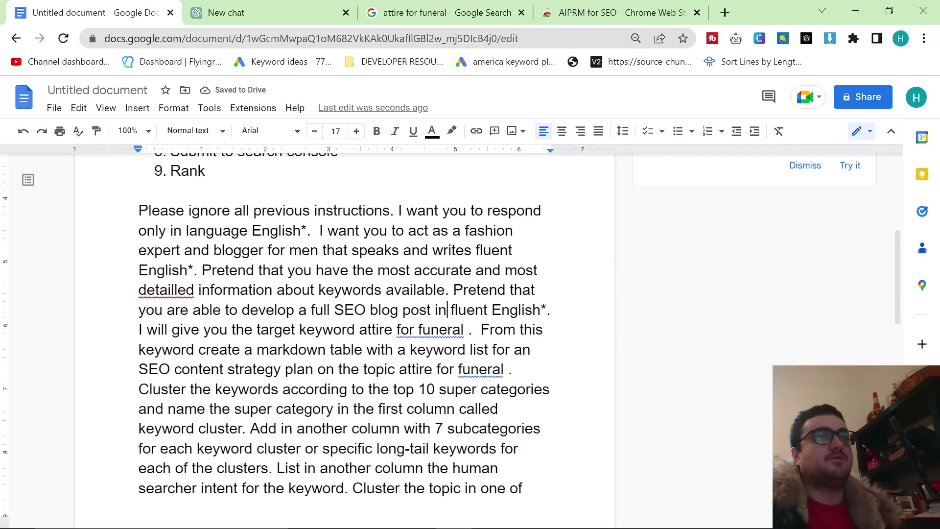
drag(464, 329, 359, 329)
click(359, 330)
Replace "a markdown table with a keyword list" with "an entire blog post" in the prompt.
scroll(342, 333, down, 2)
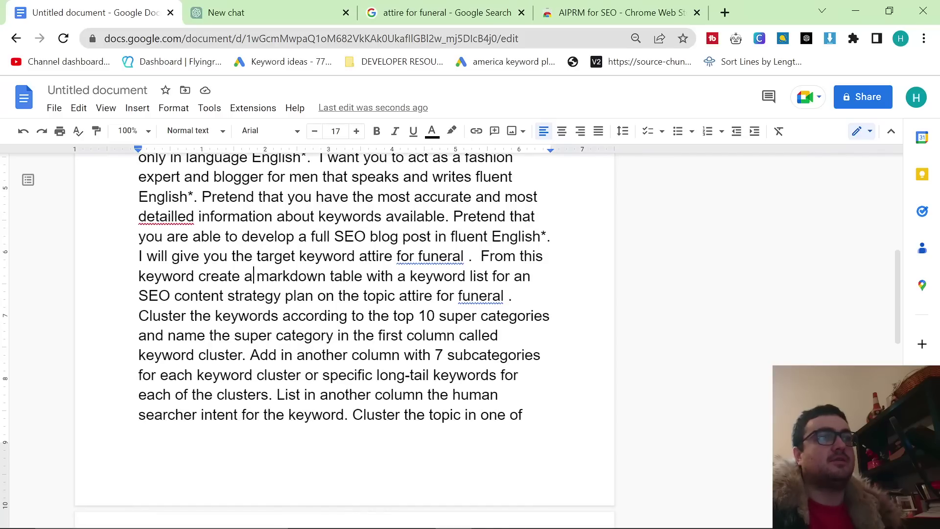
text(n)
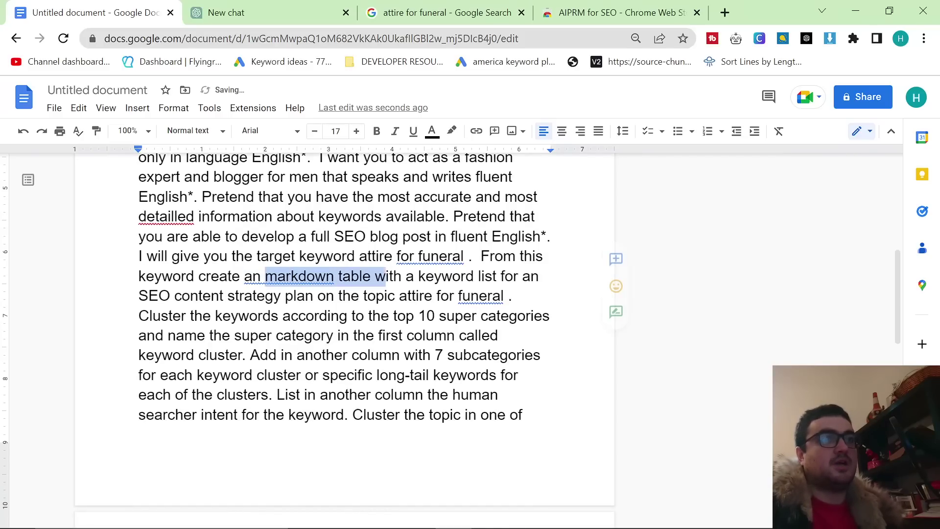
drag(385, 276, 474, 276)
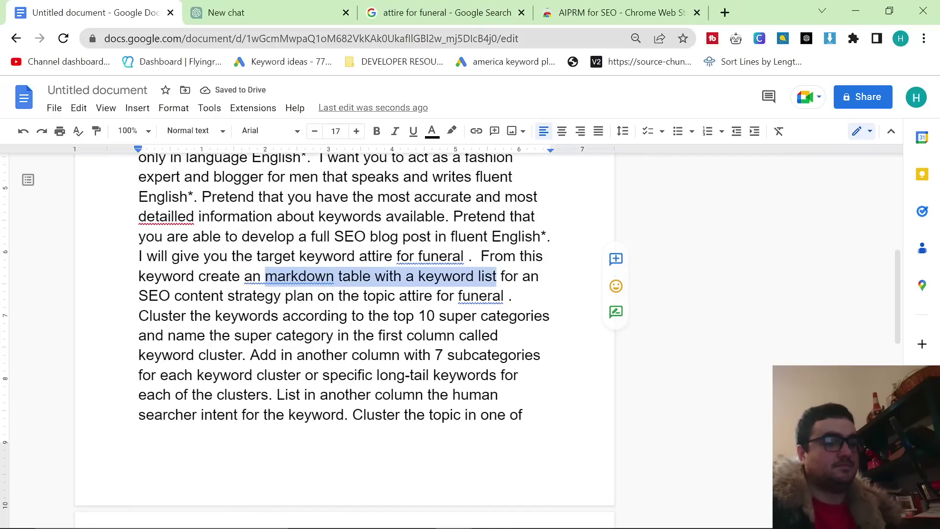
text(entire blog post)
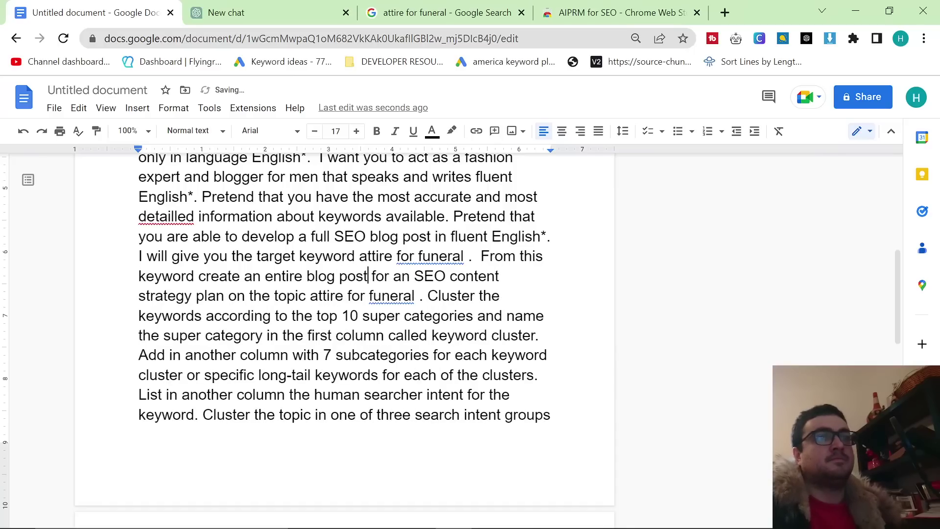
Delete all prompt text after "create an entire blog post", ending the sentence with a period.
drag(414, 295, 364, 276)
key(BackSpace)
text(t.)
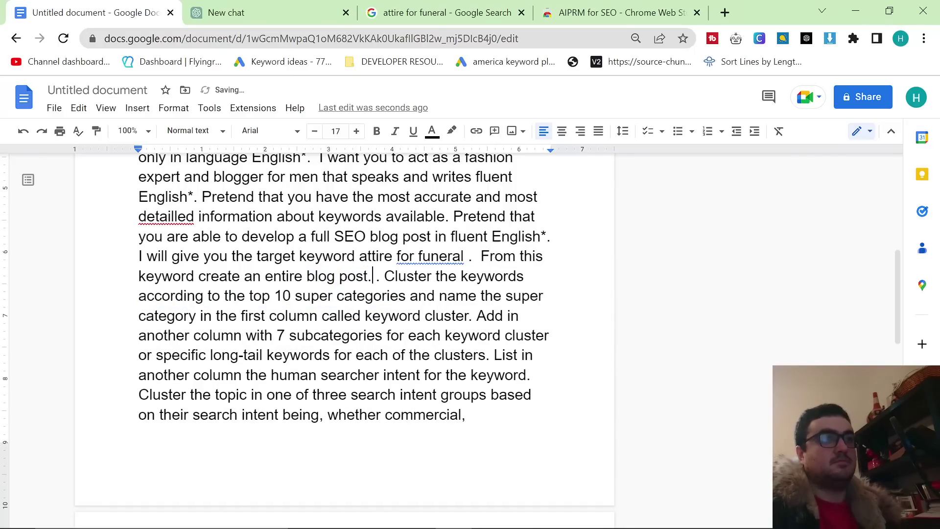
key(BackSpace)
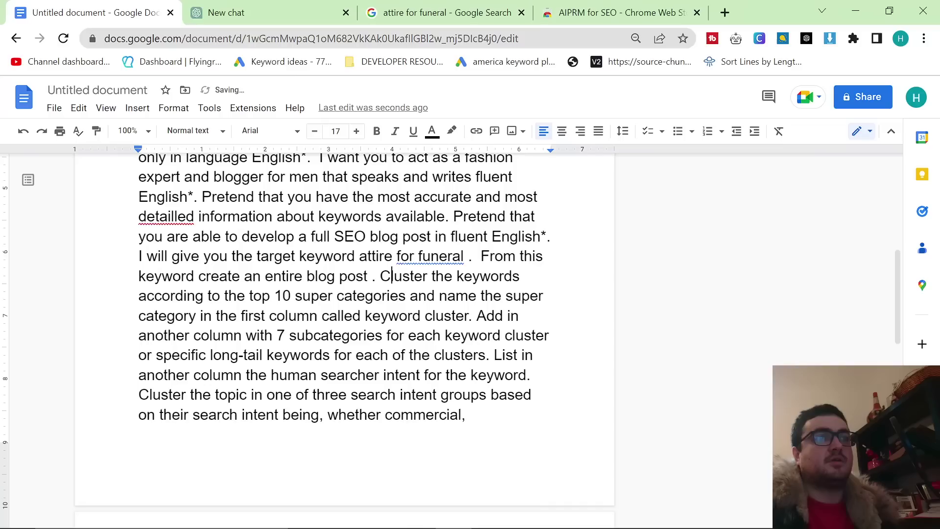
drag(380, 276, 425, 461)
key(BackSpace)
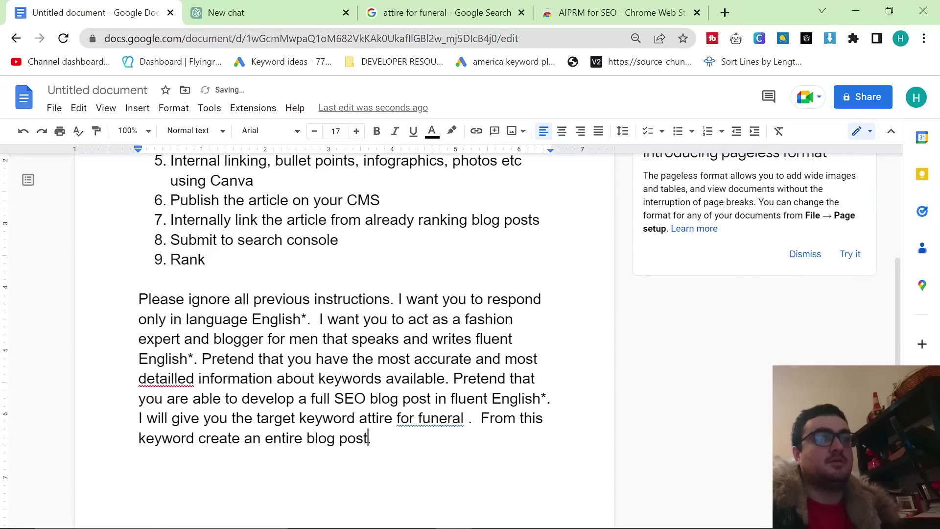
Submit the edited prompt in a new ChatGPT chat, adding "Give me a title and metadescription for this post".
drag(139, 455, 139, 300)
key(ctrl+c)
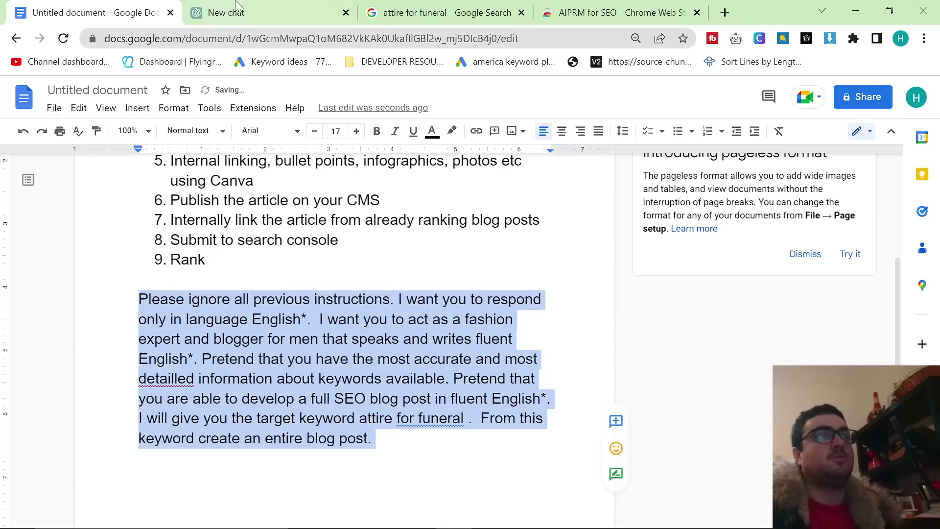
click(236, 7)
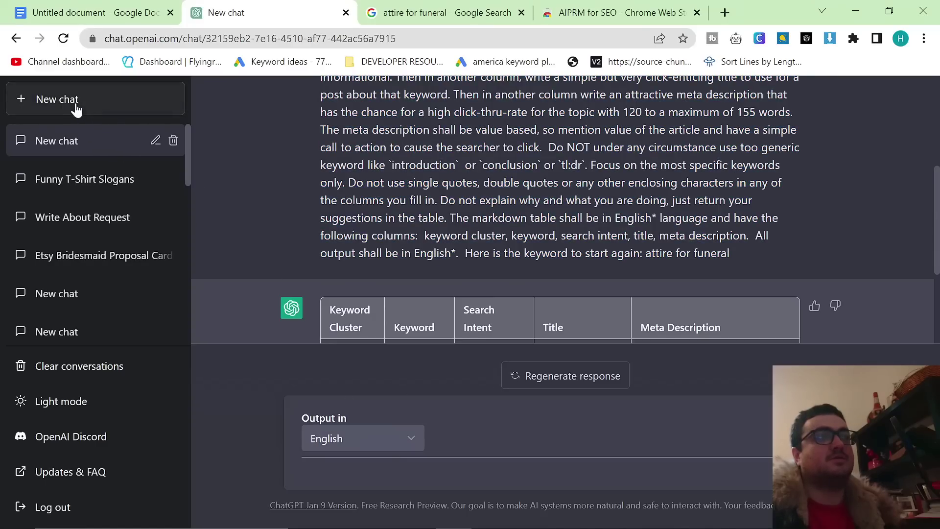
click(58, 96)
click(296, 472)
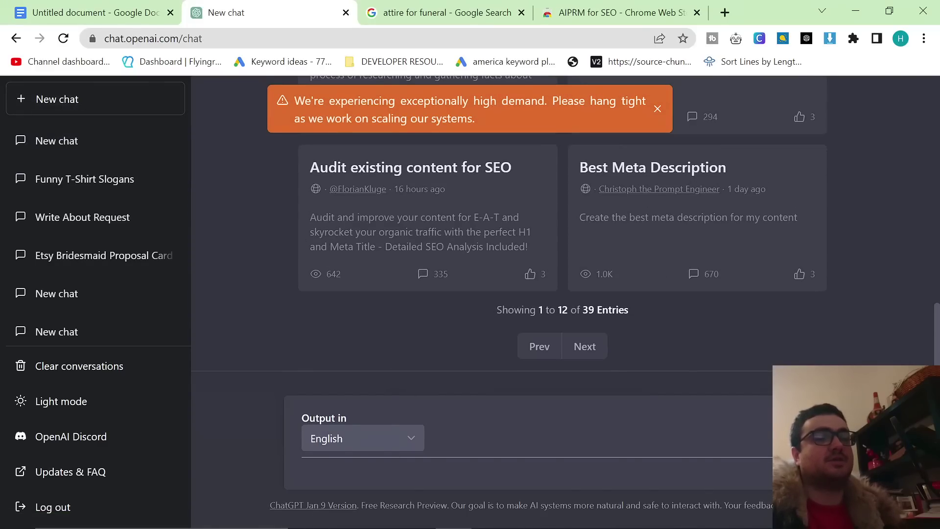
key(ctrl+v)
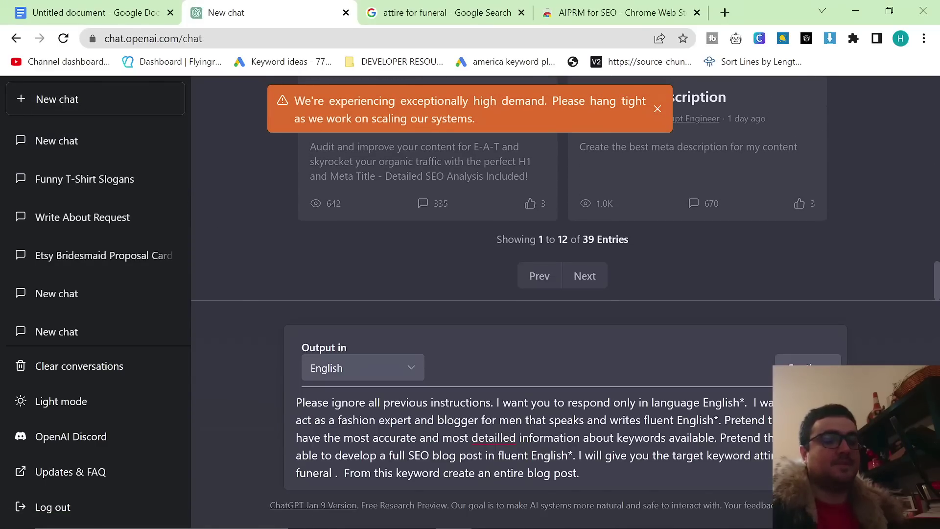
text(Give me a title and metadescription)
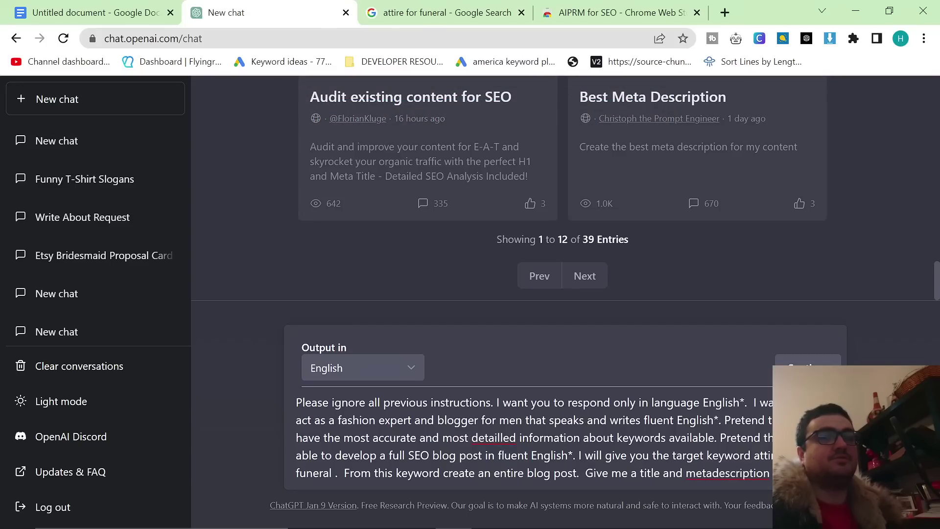
key(Return)
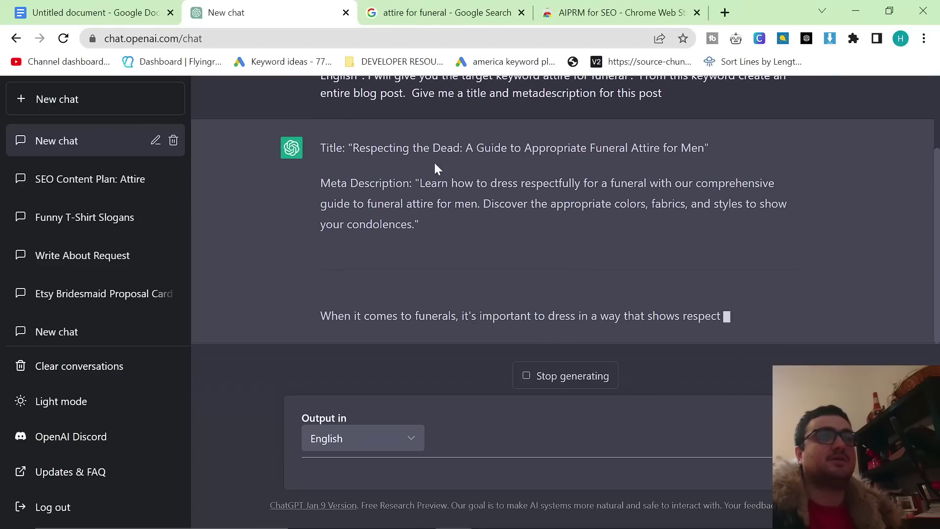
Copy the generated title "Respecting the Dead: A Guide to Appropriate Funeral Attire for Men" into a new blank Google Docs document.
drag(352, 127, 703, 127)
key(ctrl+c)
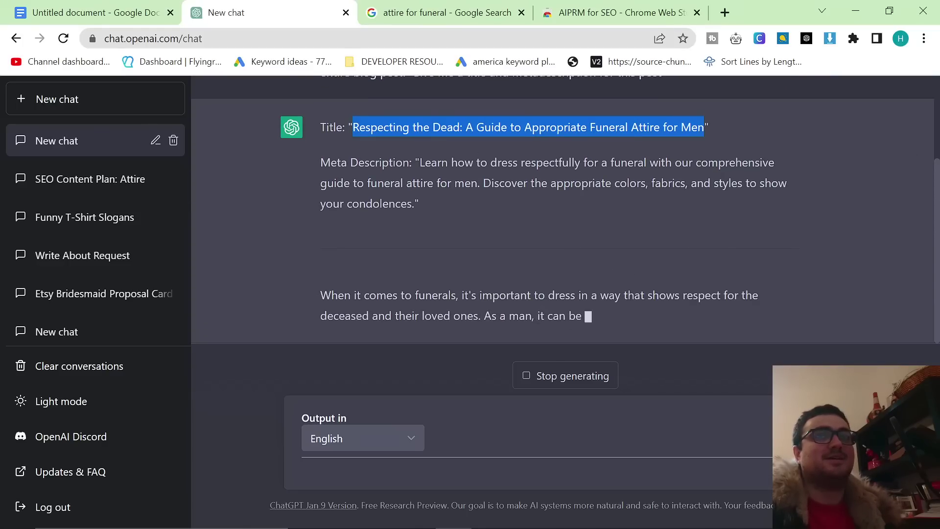
click(125, 12)
middle_click(29, 101)
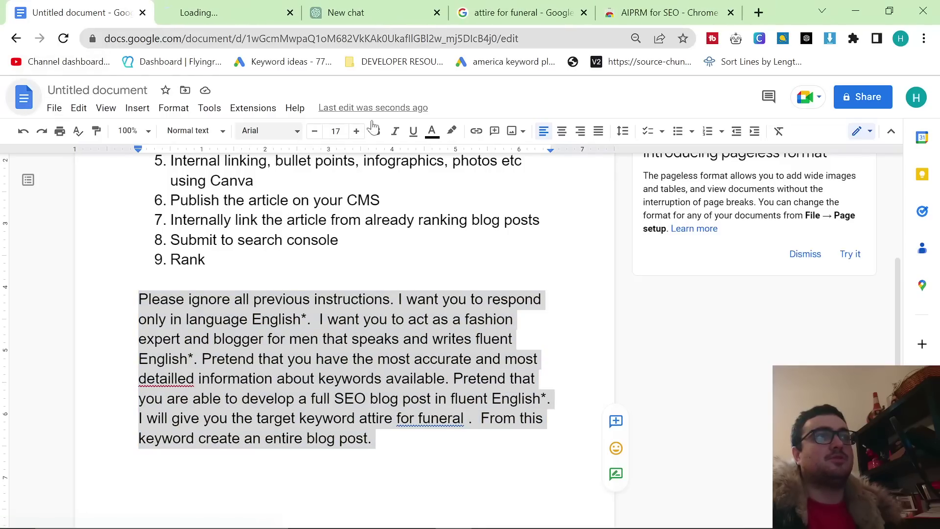
click(229, 10)
click(142, 228)
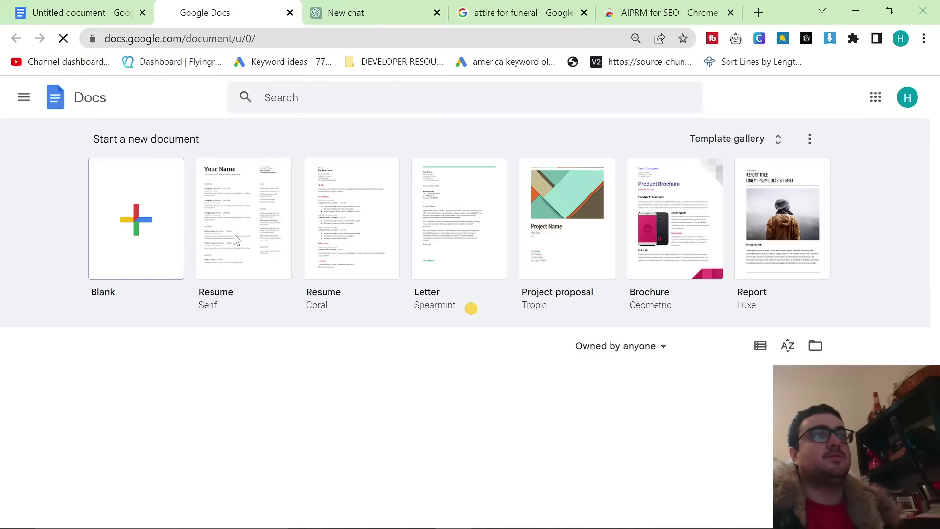
click(471, 308)
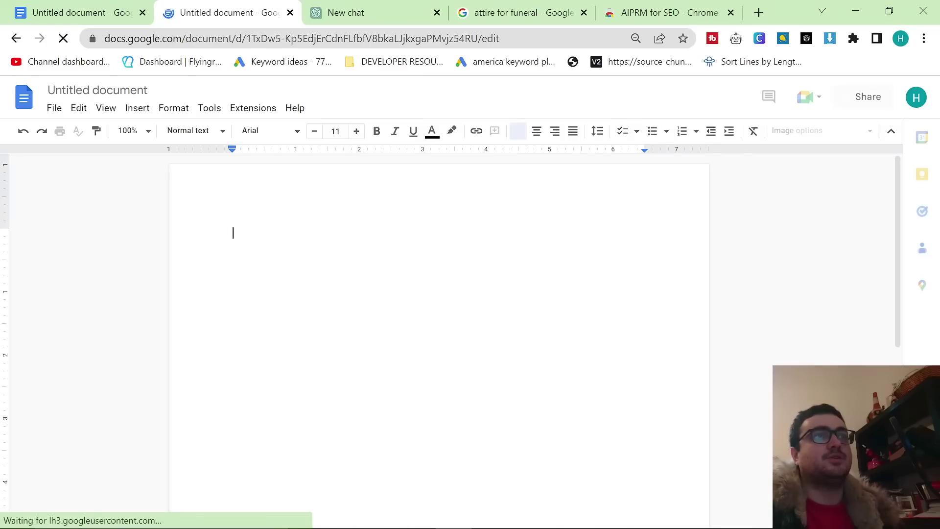
key(ctrl+v)
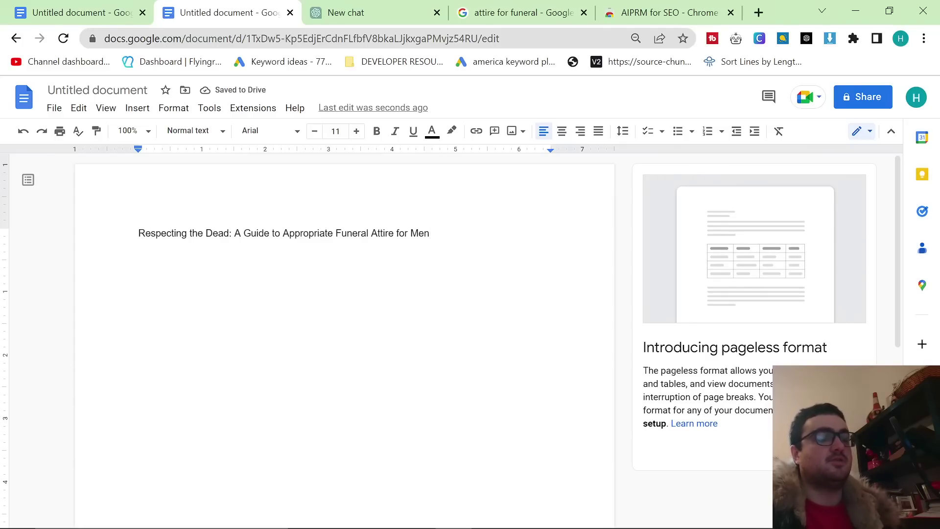
key(ctrl+a)
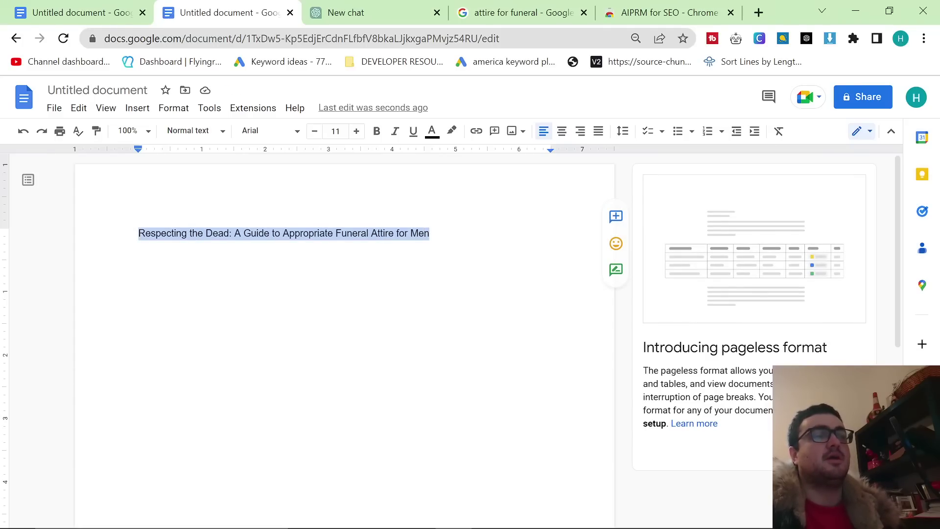
click(384, 233)
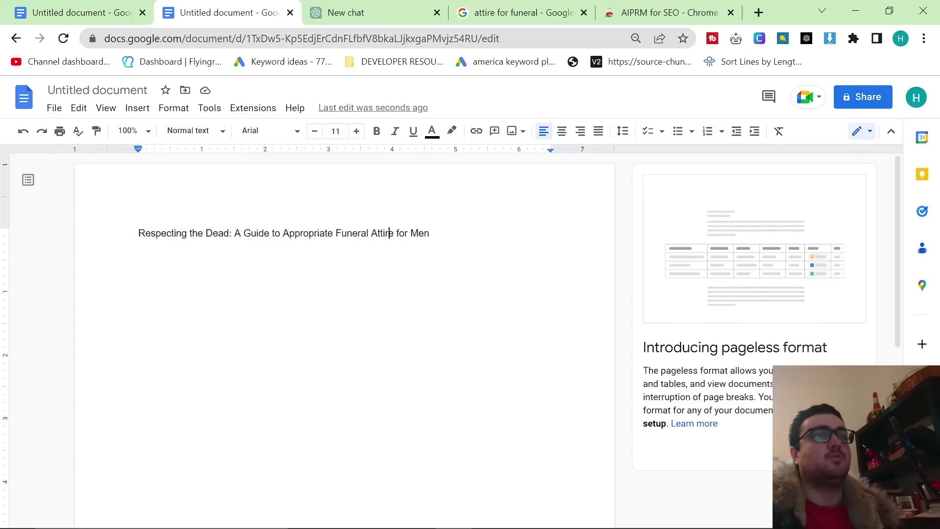
Copy the meta description from the ChatGPT response and paste it without formatting below the title in the new document.
click(351, 19)
scroll(403, 282, up, 4)
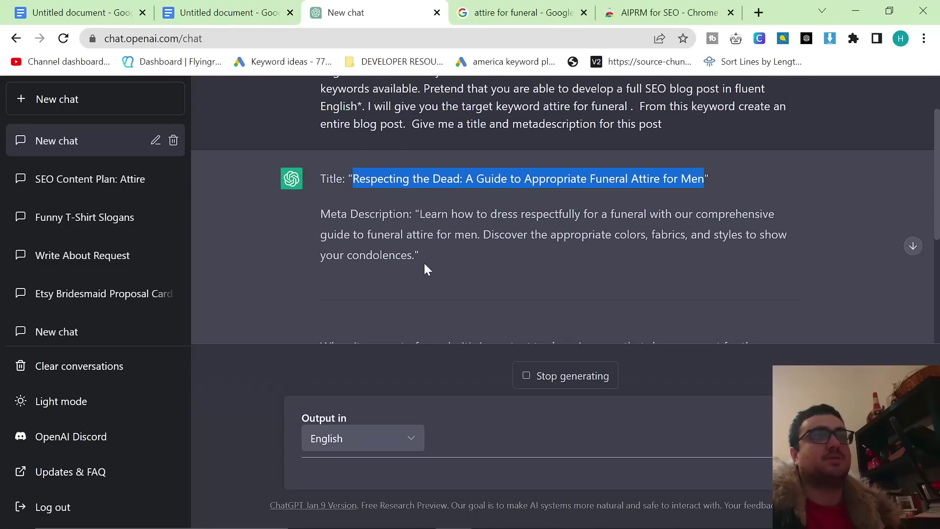
drag(414, 255, 431, 213)
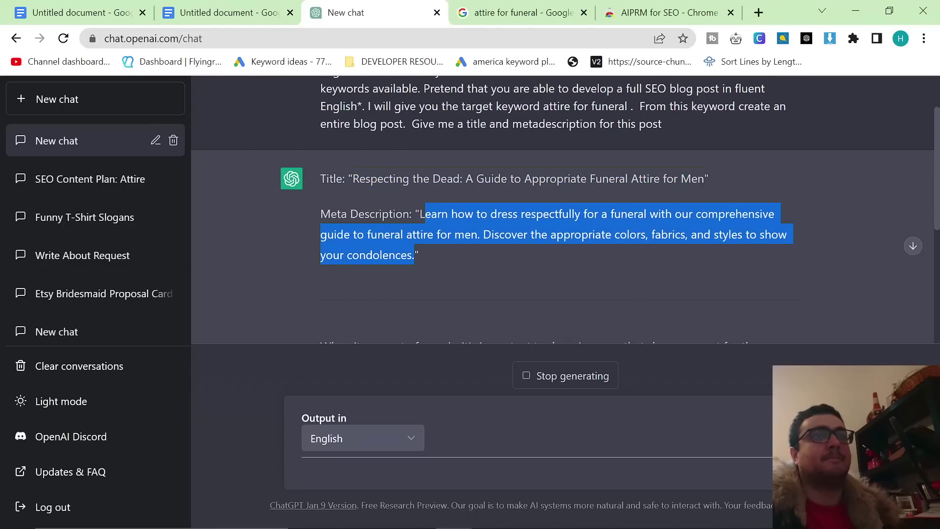
click(176, 11)
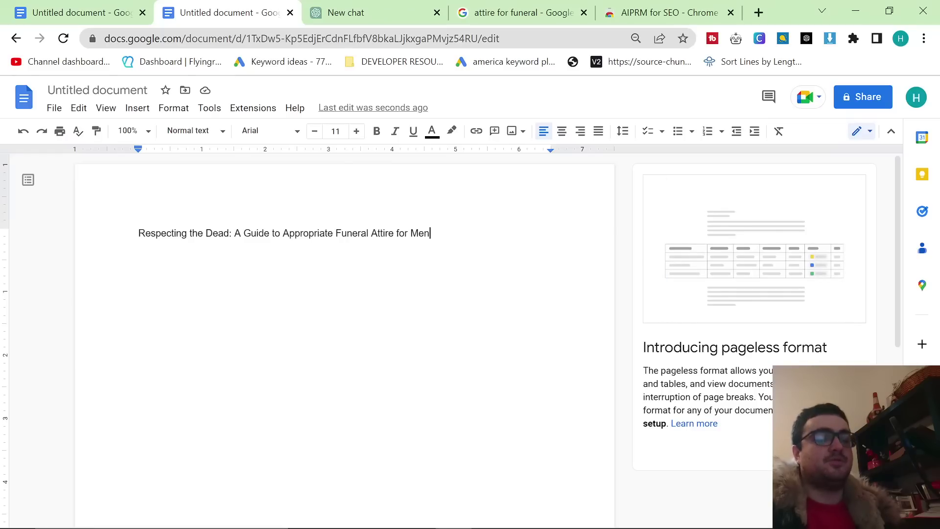
text(Learn how to dress respectfully for a funeral with our comprehensive guide to funeral attire for men. Discover the appropriate colors, fabrics, and styles to show your condolences.)
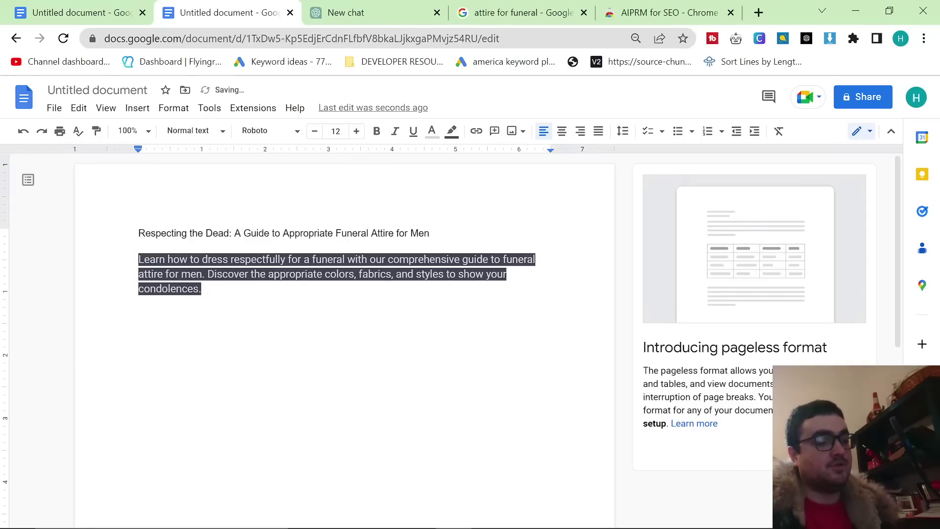
key(ctrl+z)
text(Learn how to dress respectfully for a funeral with our comprehensive guide to funeral attire for men. Discover the appropriate colors, fabrics, and styles to show your condolences.)
In the article outline document, insert three more blank lines between the "Rank" item and the prompt text.
click(97, 8)
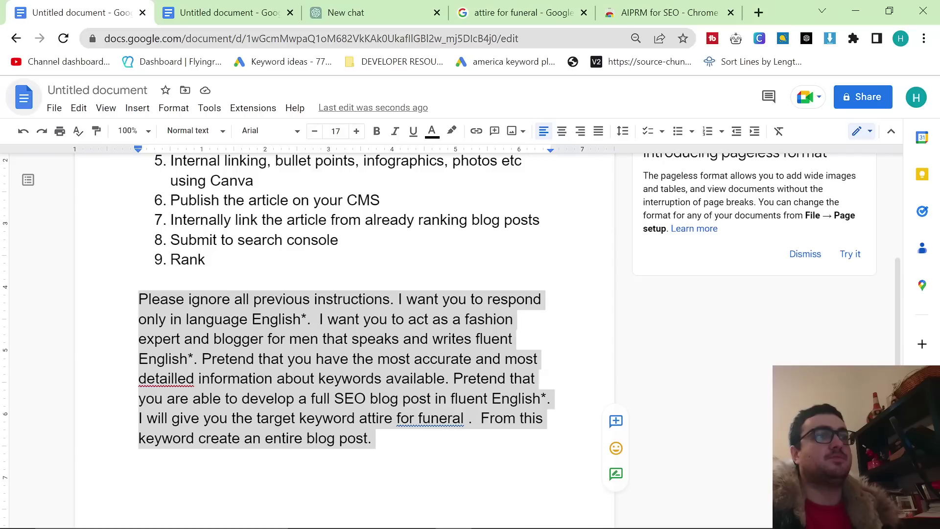
click(319, 437)
drag(380, 440, 141, 281)
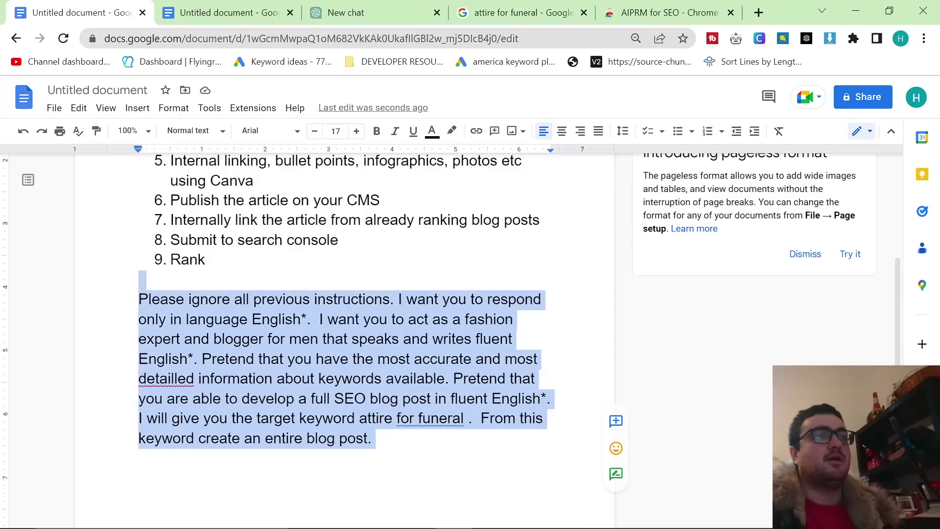
click(141, 279)
key(Return)
key(Up)
key(Return)
key(Return)
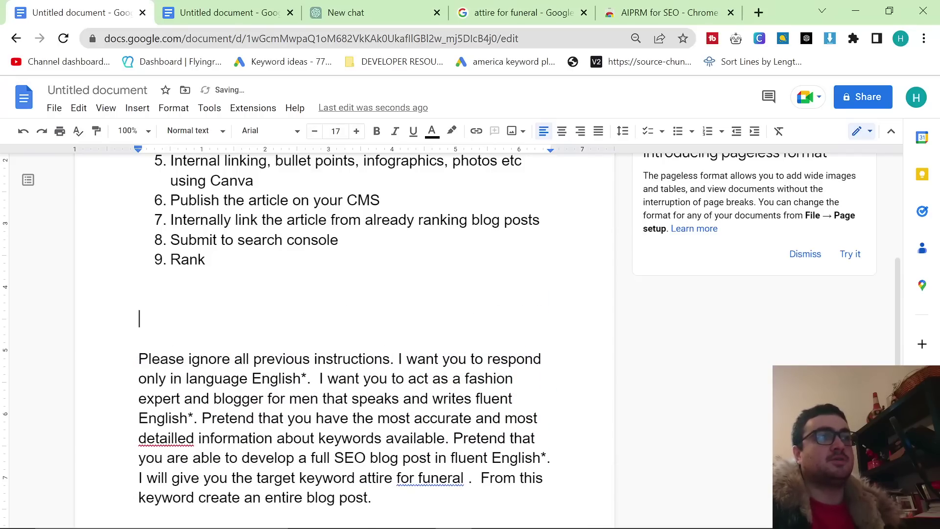
scroll(343, 318, up, 3)
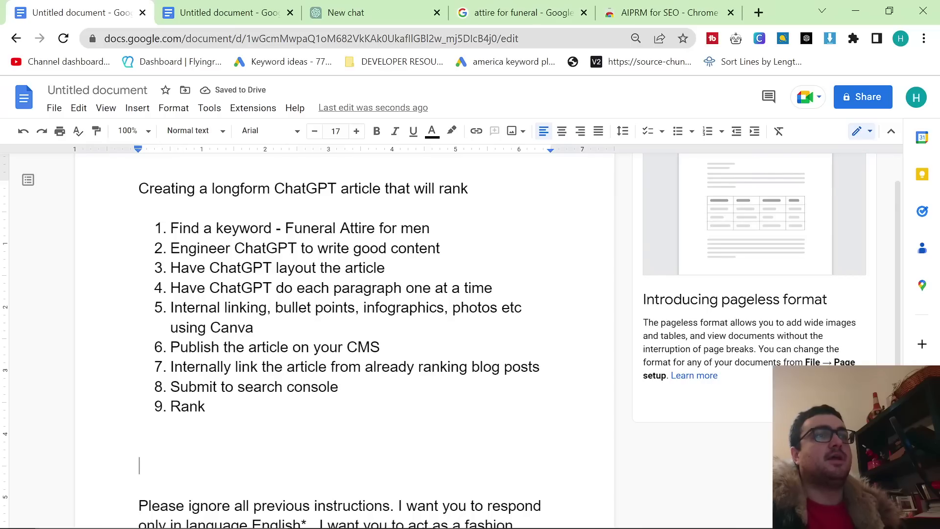
scroll(342, 318, down, 3)
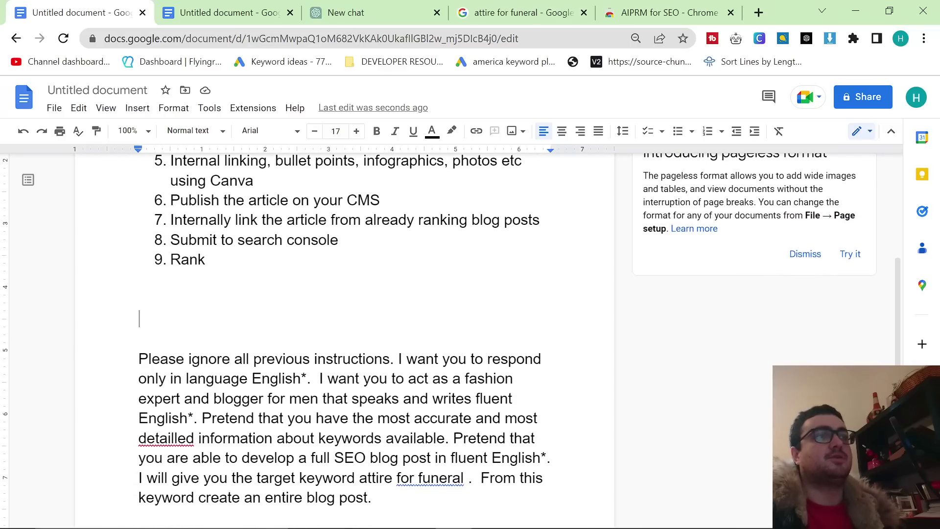
Add a note above the prompt text saying ranking on Google needs as much HTML as possible, including bold text, links, lists and headings, with keywords inside.
text(To rank on Google you need as much HTML on a page as possible, for example bold text, internal and external links, bullet points and lists, H1/H2/H3 heading tags, and much more. Try to include your keywords inside this html)
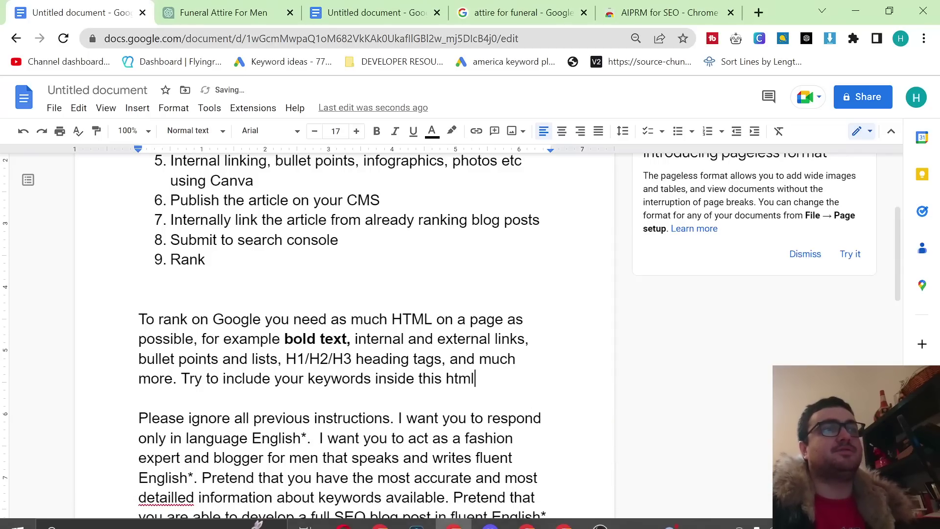
drag(139, 319, 436, 319)
click(459, 378)
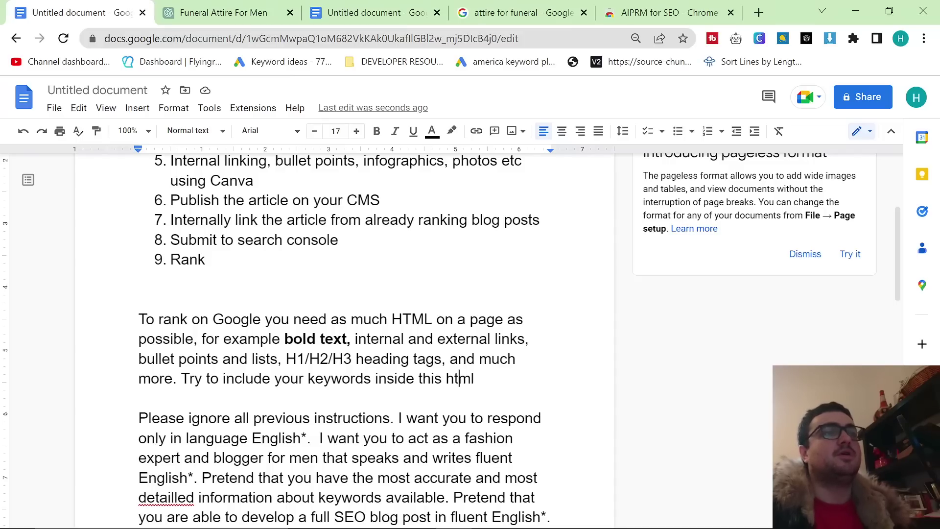
Review the generated funeral attire article in ChatGPT and submit the follow-up "Give me a blog outline for this post".
click(205, 6)
scroll(530, 351, up, 10)
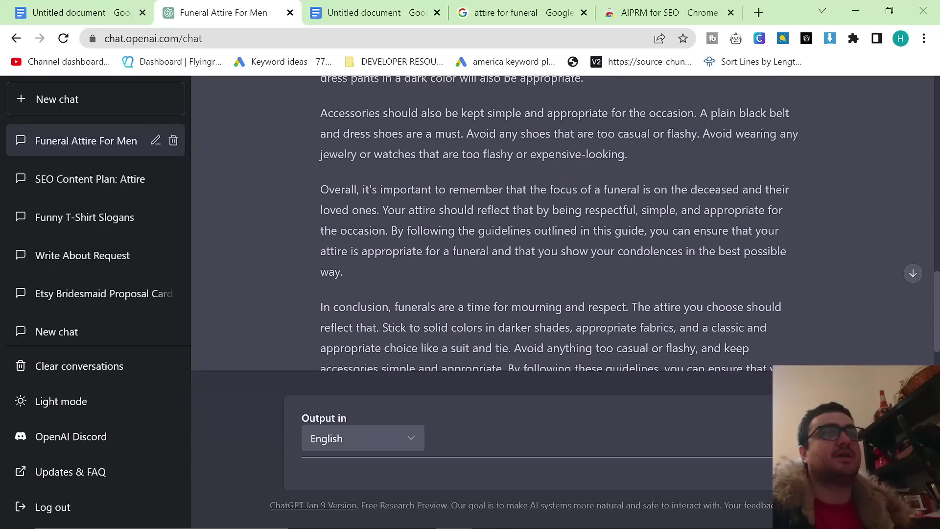
scroll(529, 353, up, 5)
scroll(353, 180, down, 20)
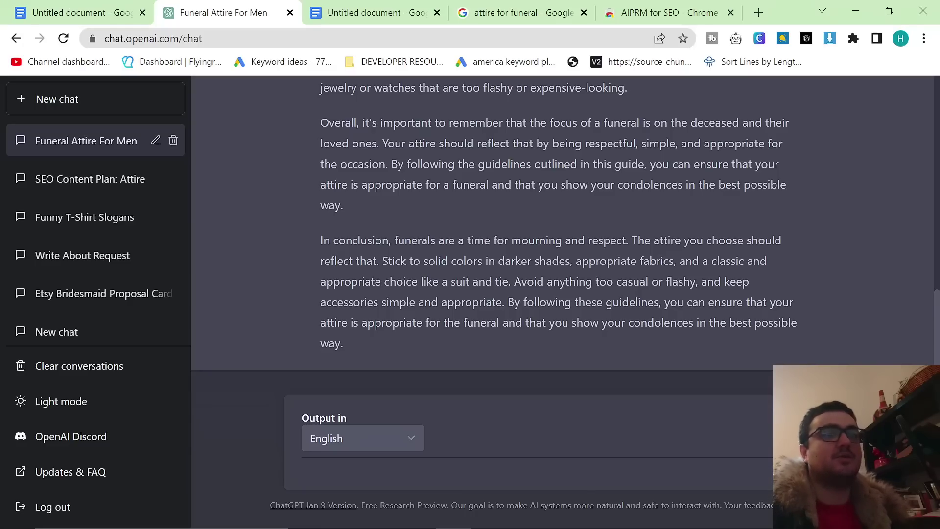
scroll(563, 220, up, 15)
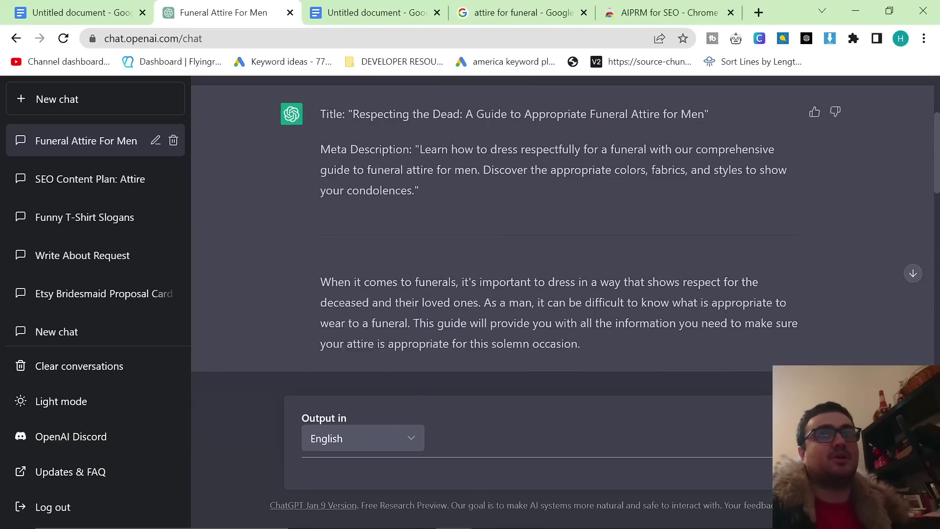
scroll(563, 221, down, 15)
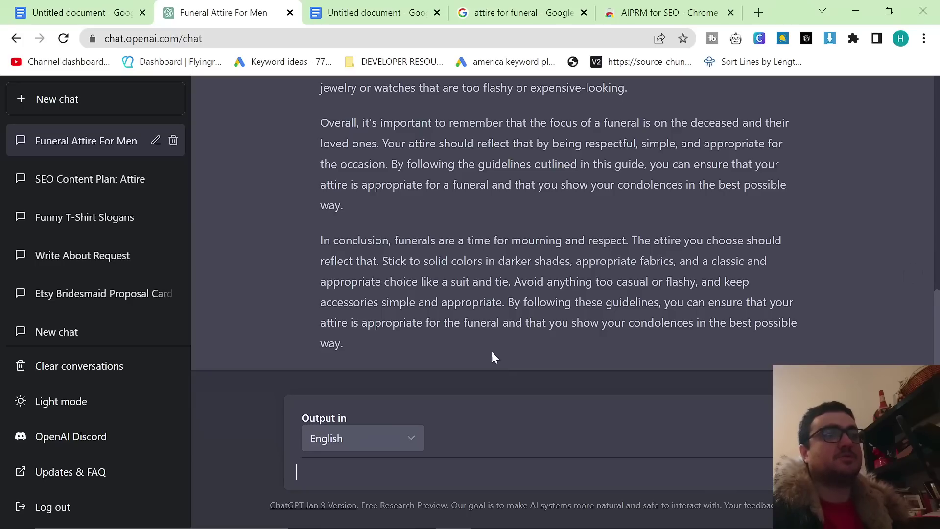
text(g outline for this )
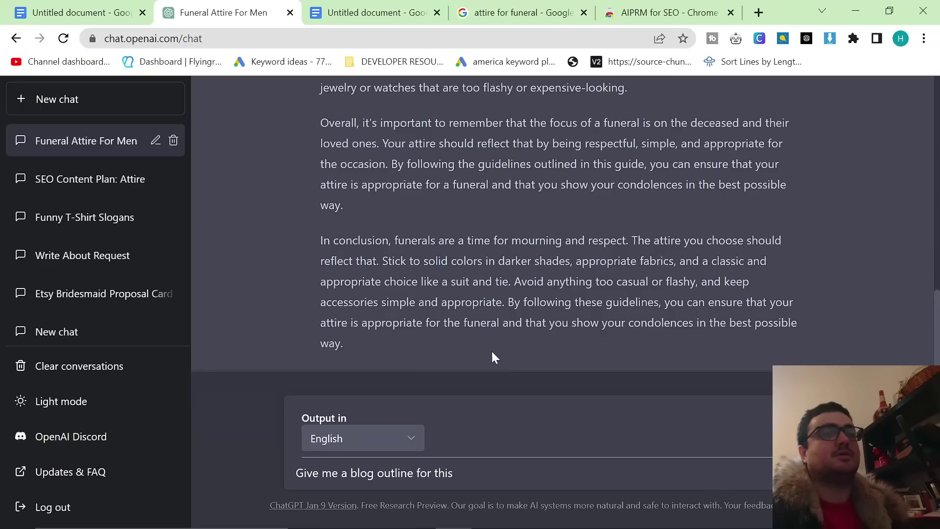
text(post)
key(Return)
Switch to Google Search Console and examine the 2men.it impressions trend over time with total clicks hidden.
key(alt+Tab)
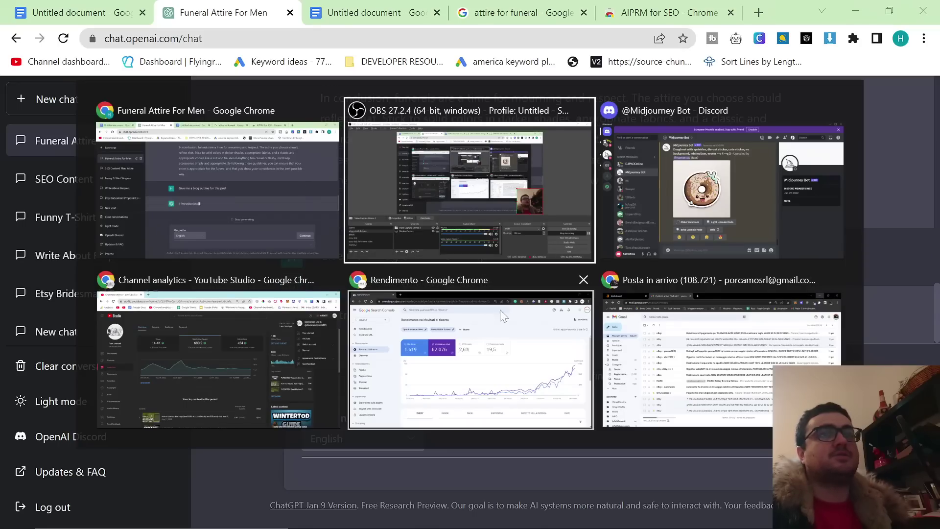
click(501, 311)
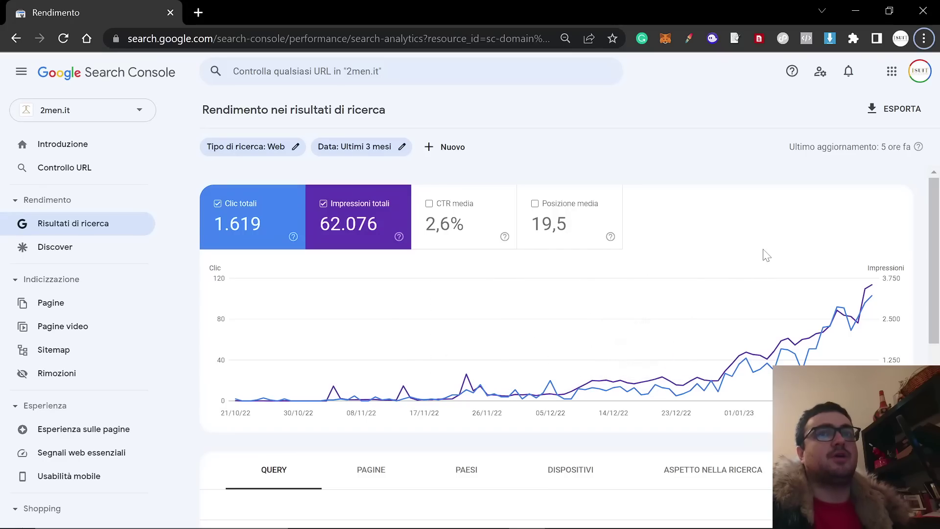
click(299, 243)
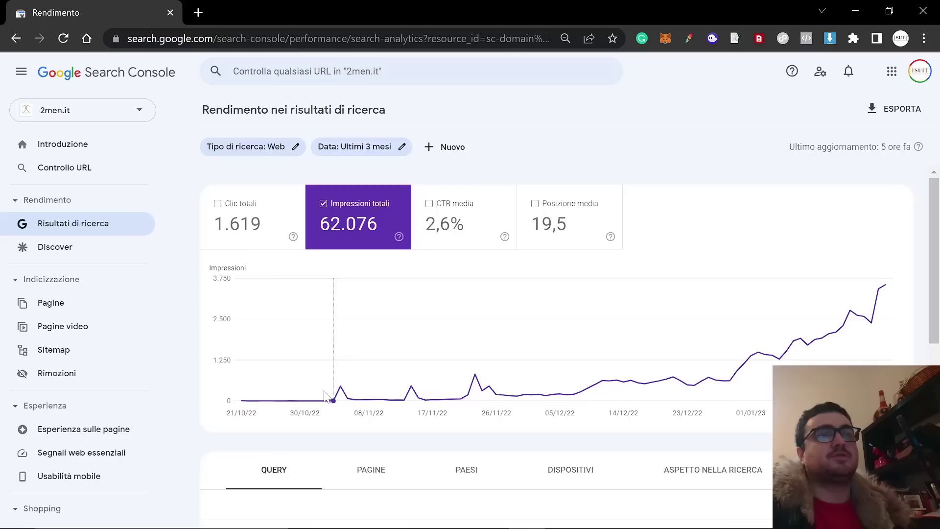
mouse_move(335, 400)
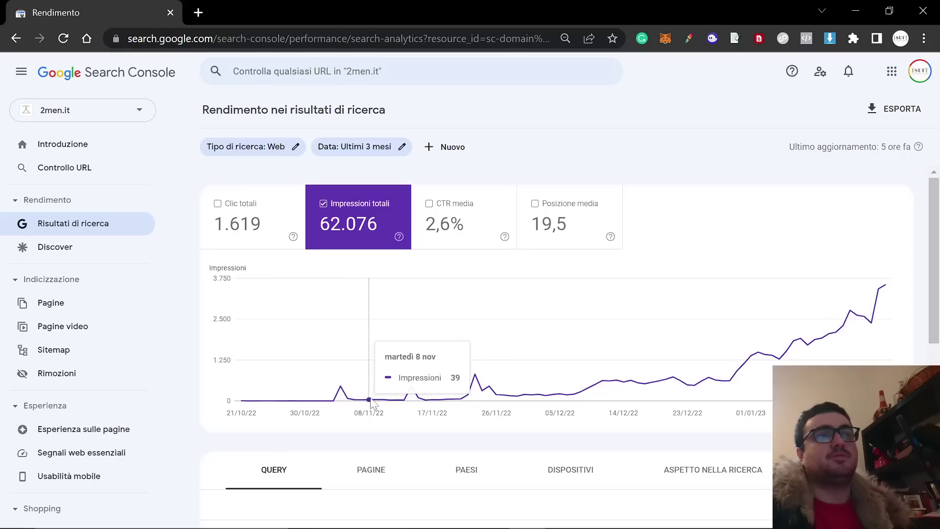
mouse_move(411, 390)
mouse_move(476, 386)
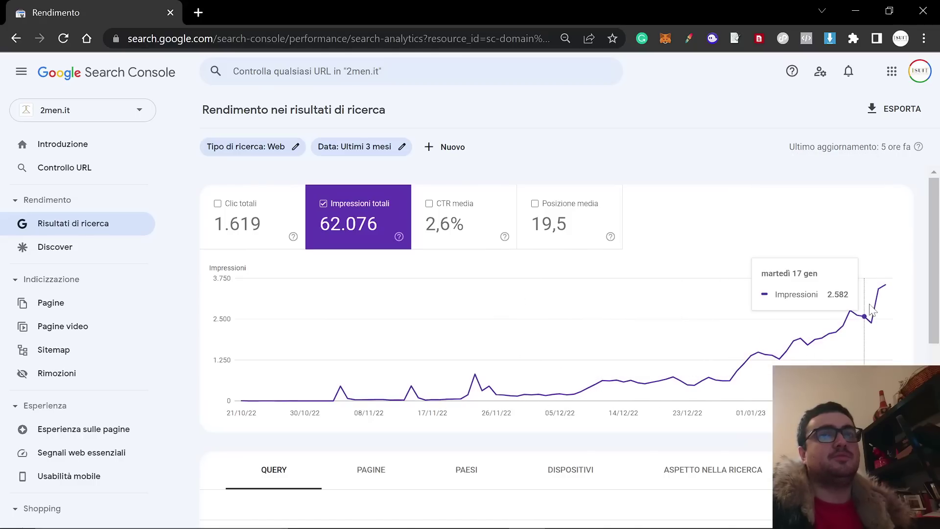
scroll(871, 313, down, 2)
scroll(832, 323, up, 2)
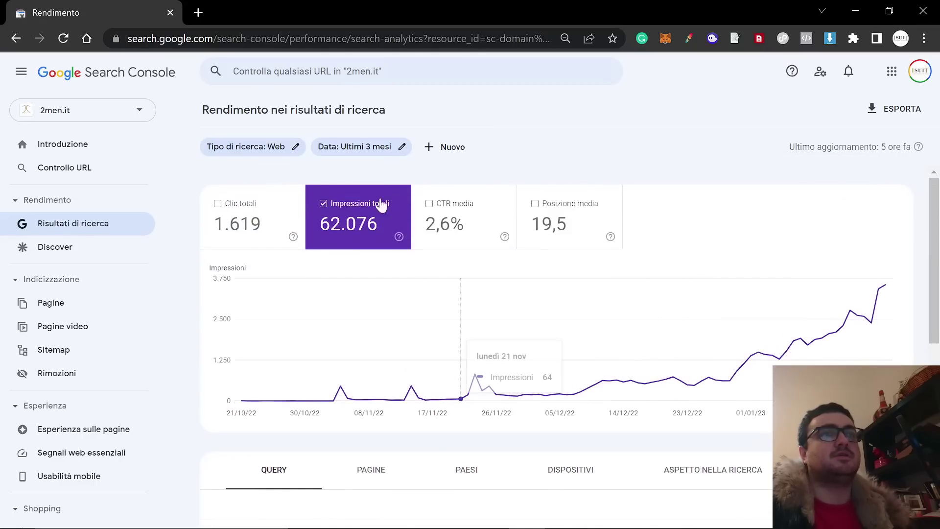
Show total clicks again, then filter the performance report to the most recent date and inspect its data point.
click(242, 216)
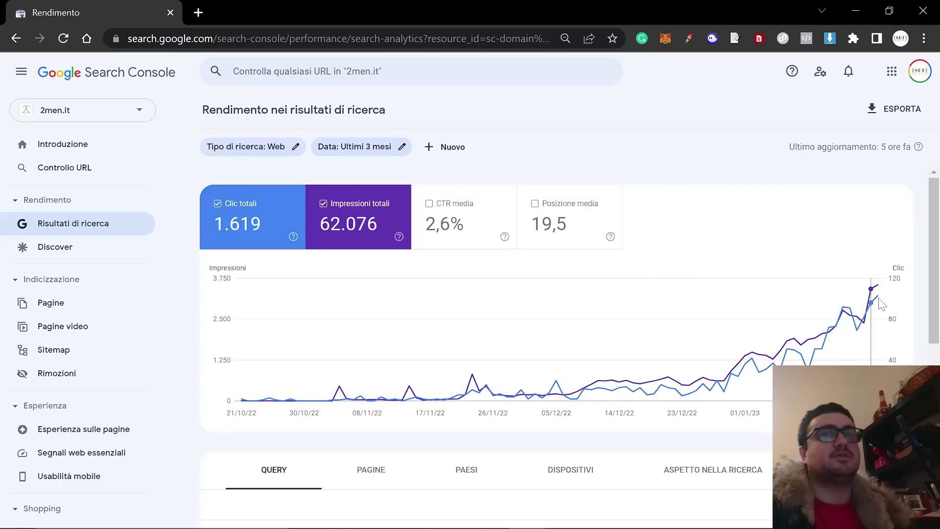
mouse_move(878, 294)
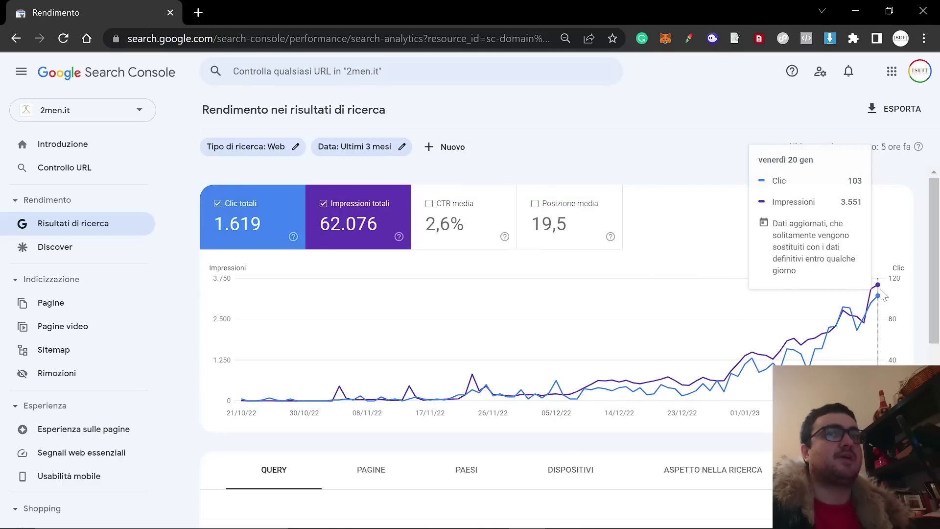
click(401, 147)
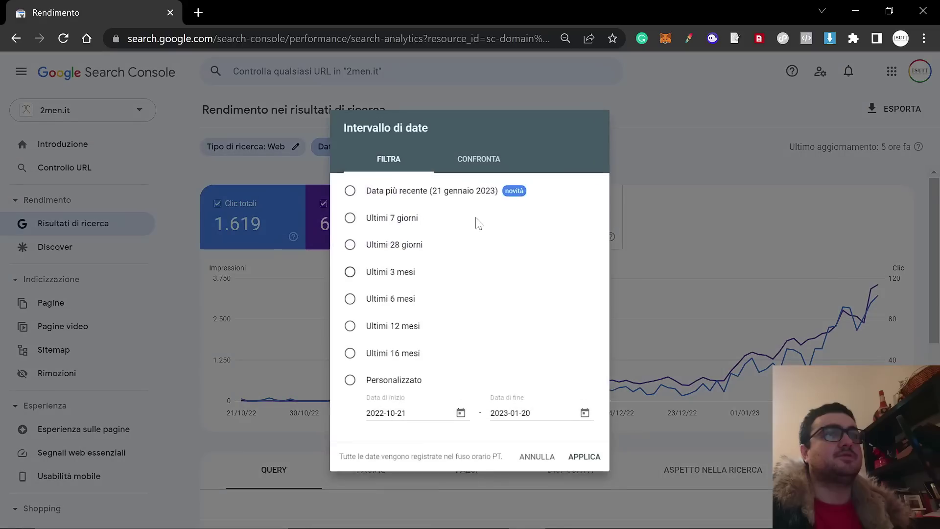
click(436, 188)
click(605, 468)
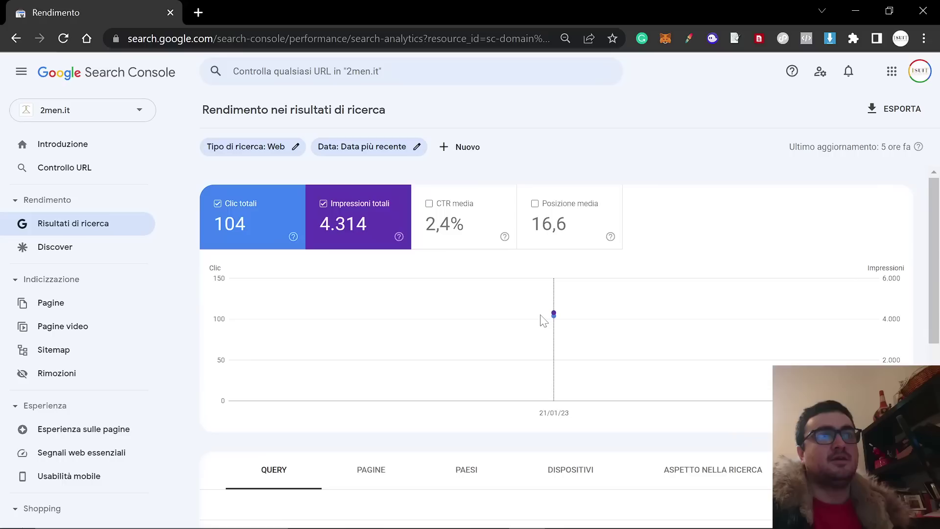
mouse_move(545, 321)
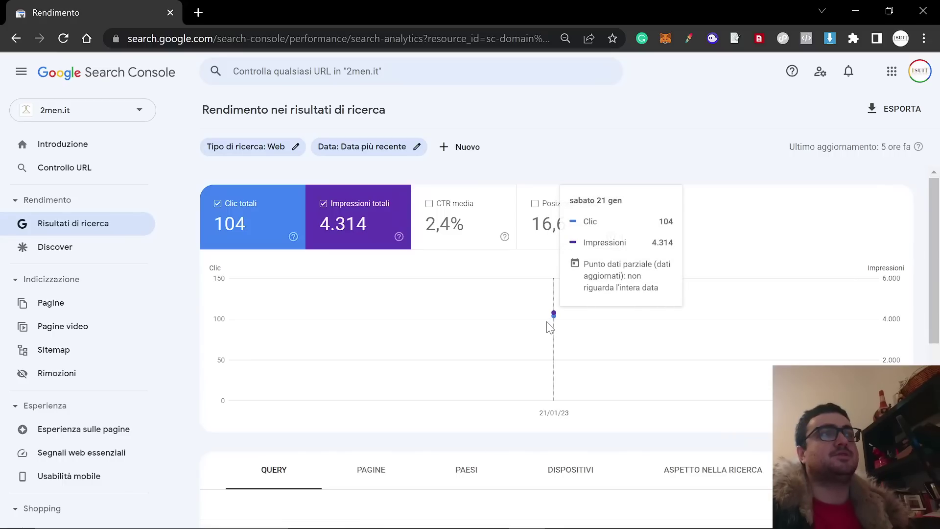
Reset the performance report to the last 3 months and filter it to pages containing "cocktail" to inspect their clicks and impressions.
click(71, 227)
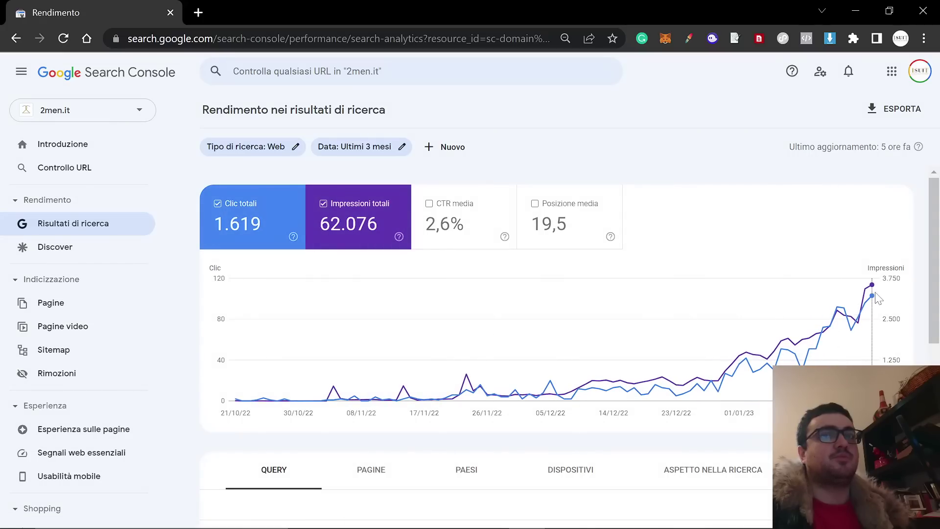
mouse_move(651, 337)
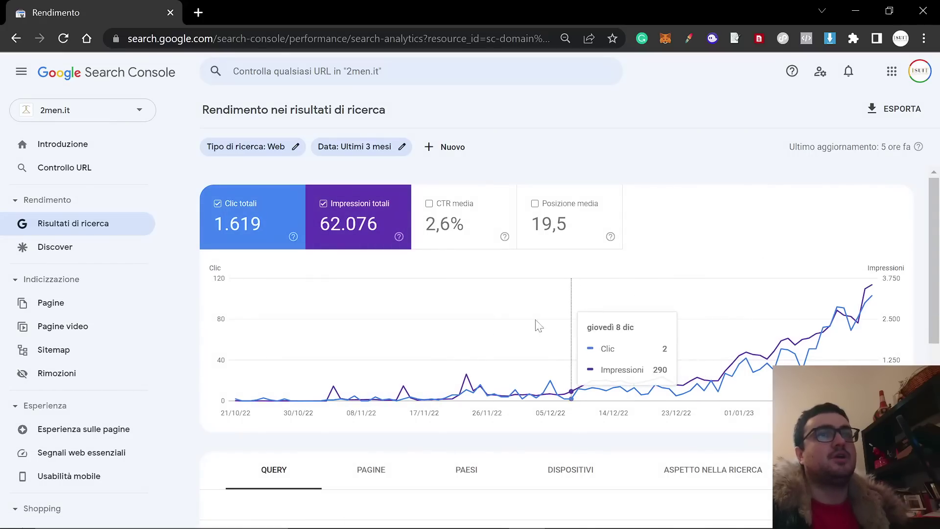
key(alt+Tab)
click(249, 221)
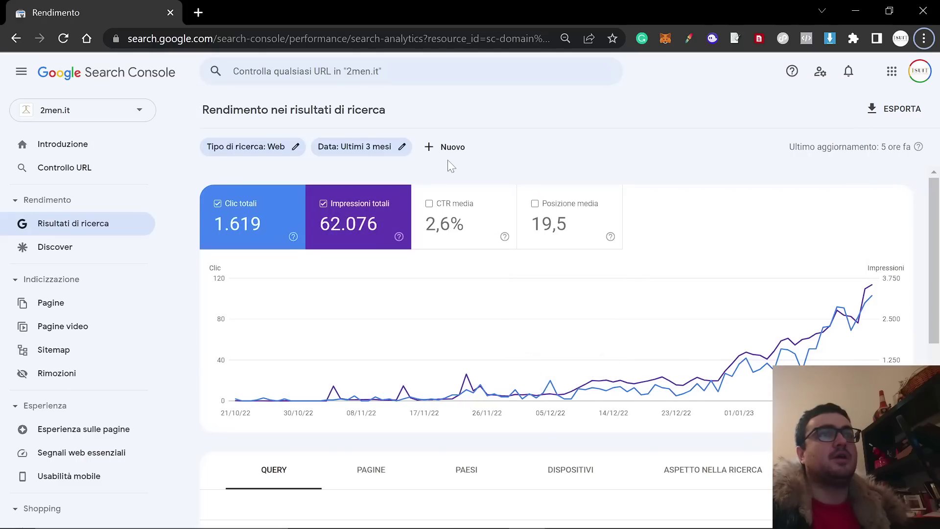
click(442, 147)
click(490, 188)
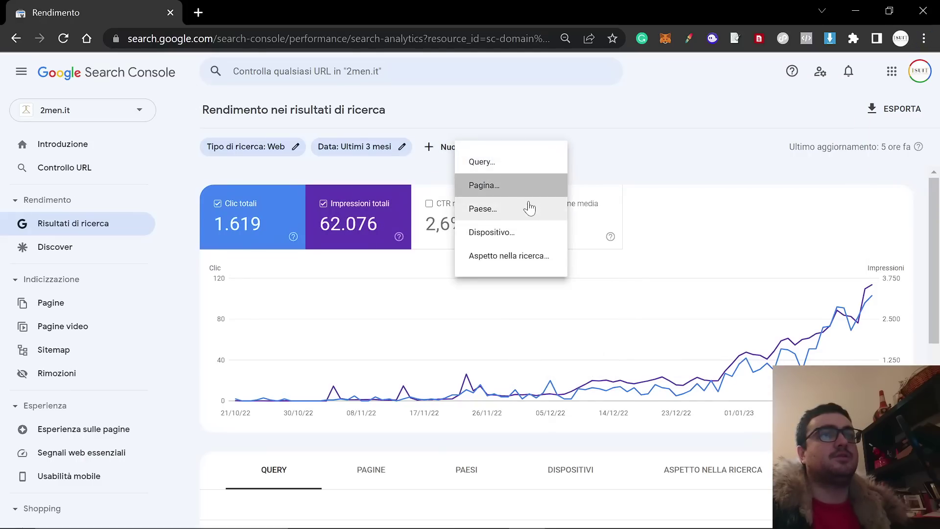
text(cocktail)
key(Return)
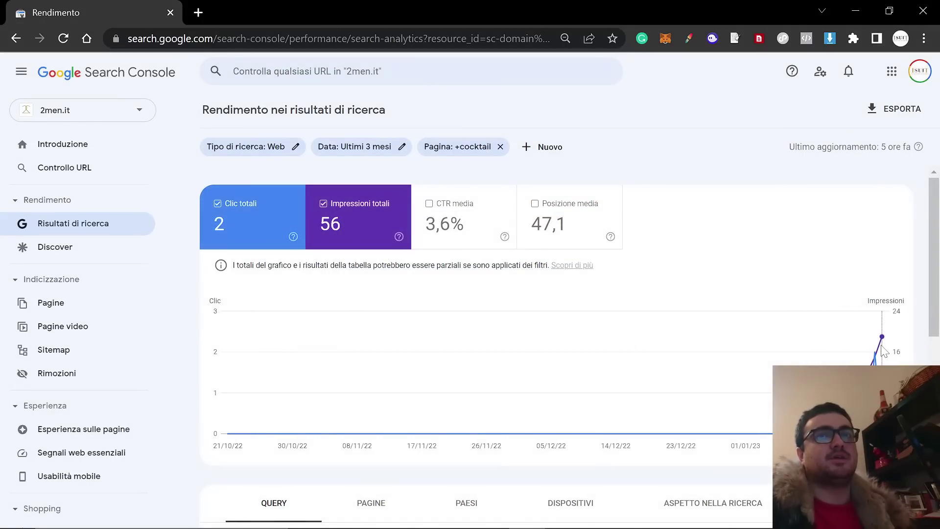
mouse_move(881, 346)
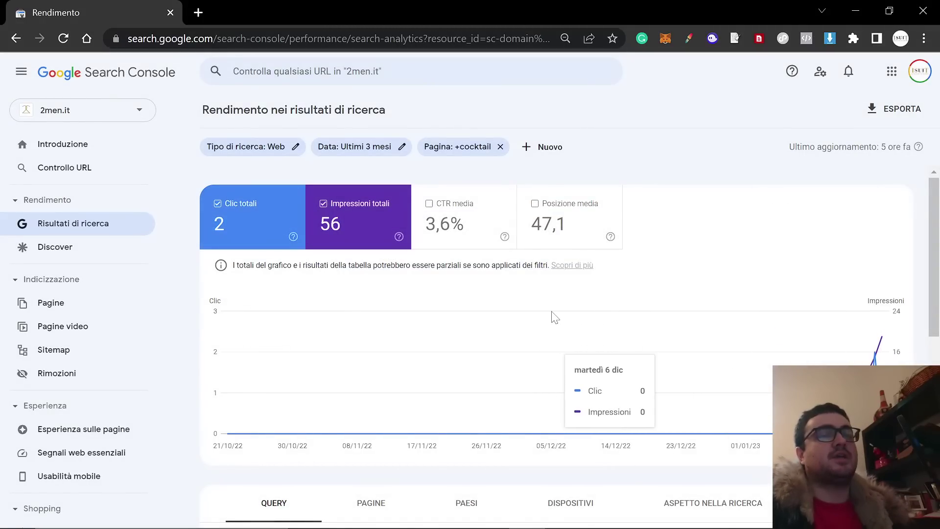
Switch back to ChatGPT and copy the entire generated blog outline, from the Introduction through the Conclusion.
key(alt+Tab)
click(471, 248)
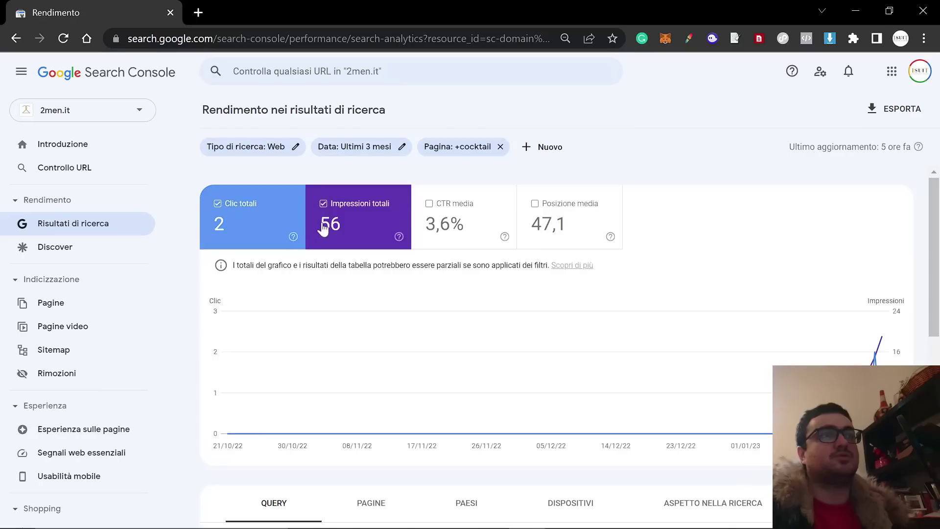
scroll(493, 317, up, 10)
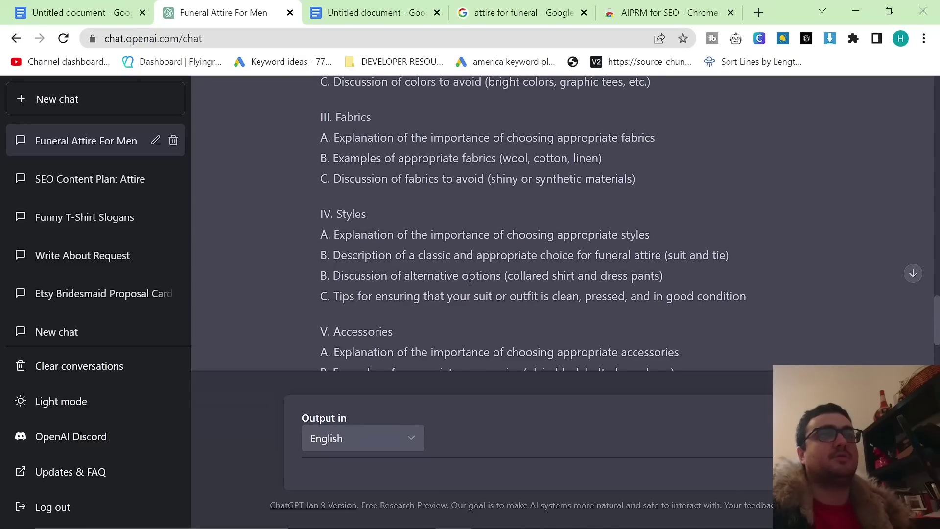
scroll(493, 317, down, 3)
scroll(492, 318, up, 3)
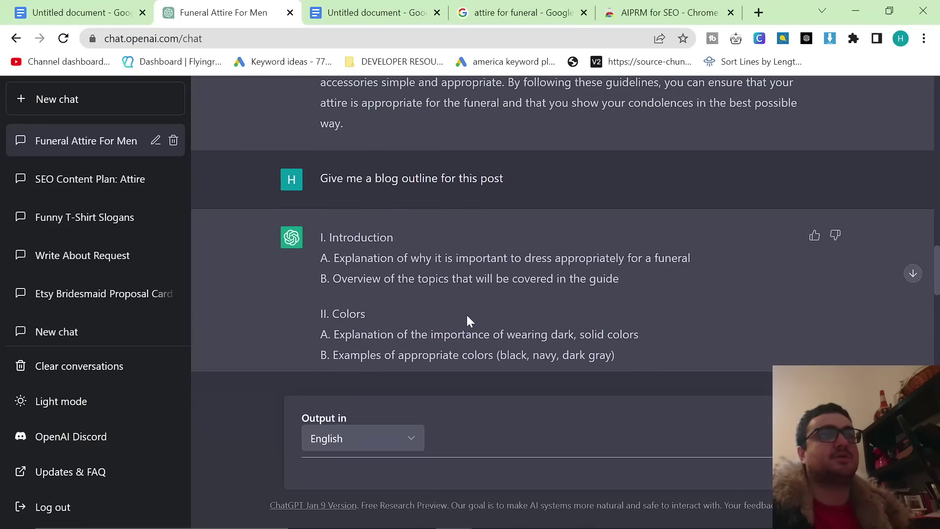
scroll(466, 315, down, 3)
scroll(466, 315, up, 1)
drag(319, 162, 722, 355)
key(ctrl+c)
scroll(689, 368, up, 9)
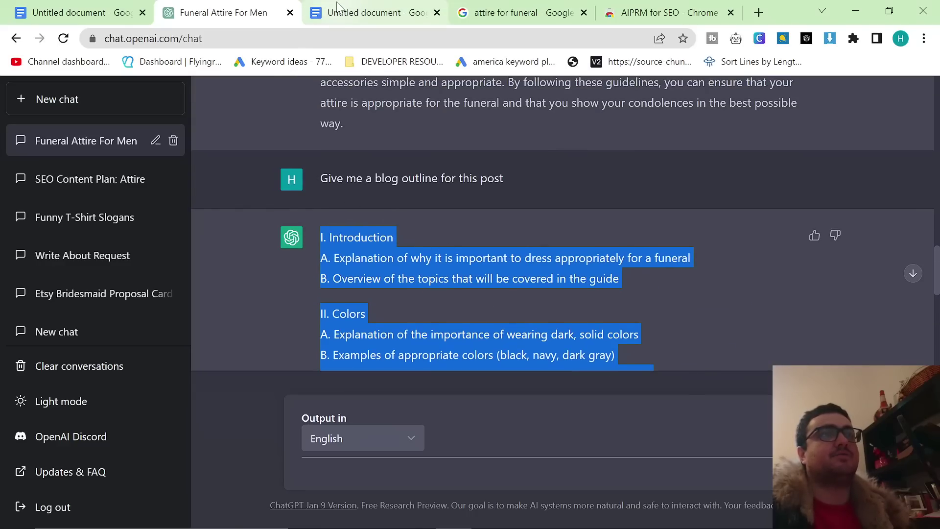
Paste the blog outline below the meta description in the Google Docs article document.
click(323, 10)
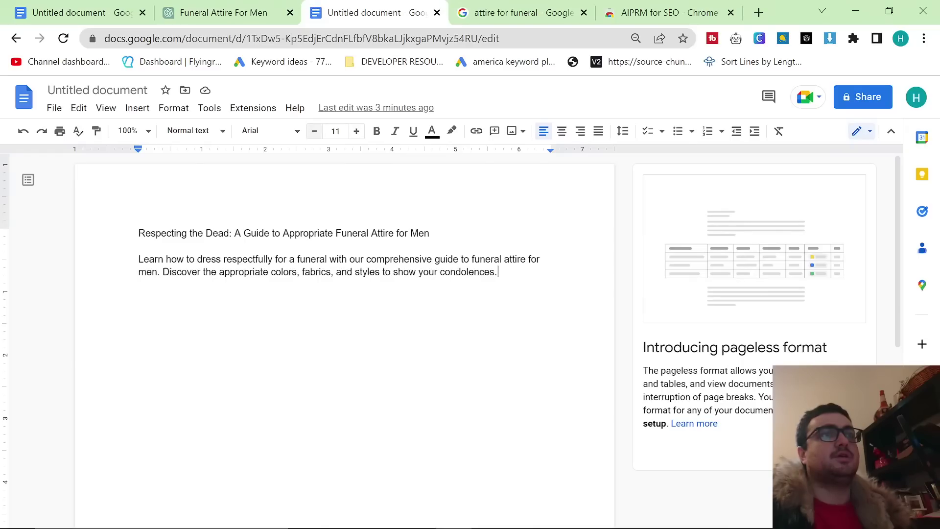
click(498, 271)
key(Return)
key(ctrl+v)
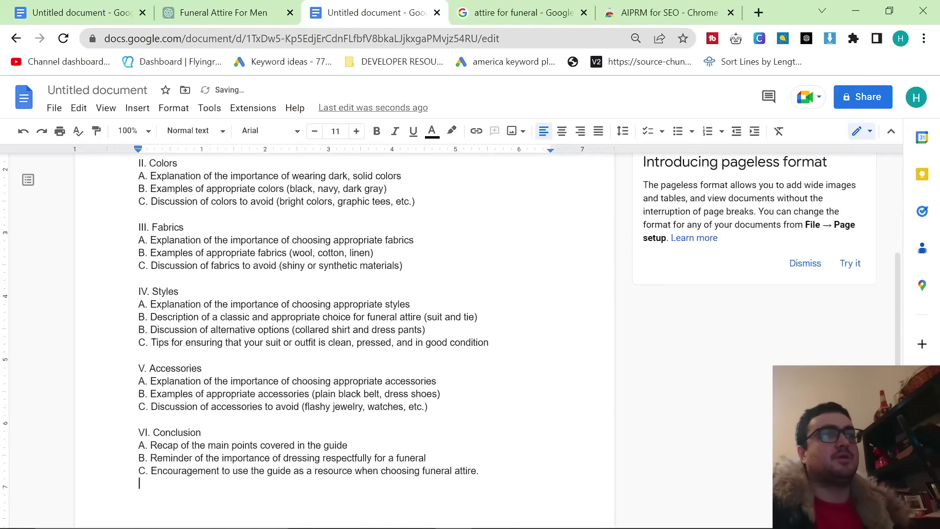
Insert three blank lines between the "I. Introduction" heading and its first point in the pasted outline.
scroll(343, 343, up, 5)
click(205, 259)
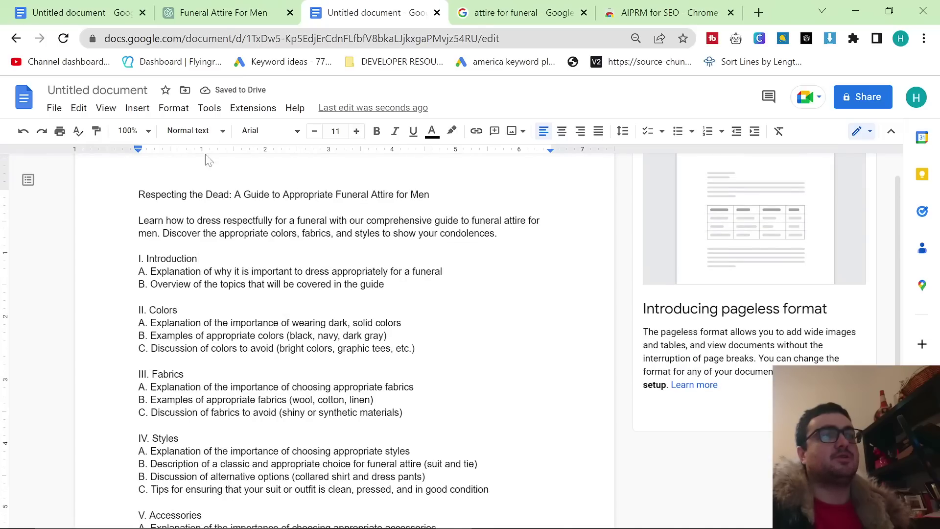
key(Return)
key(Return)
key(Up)
key(Return)
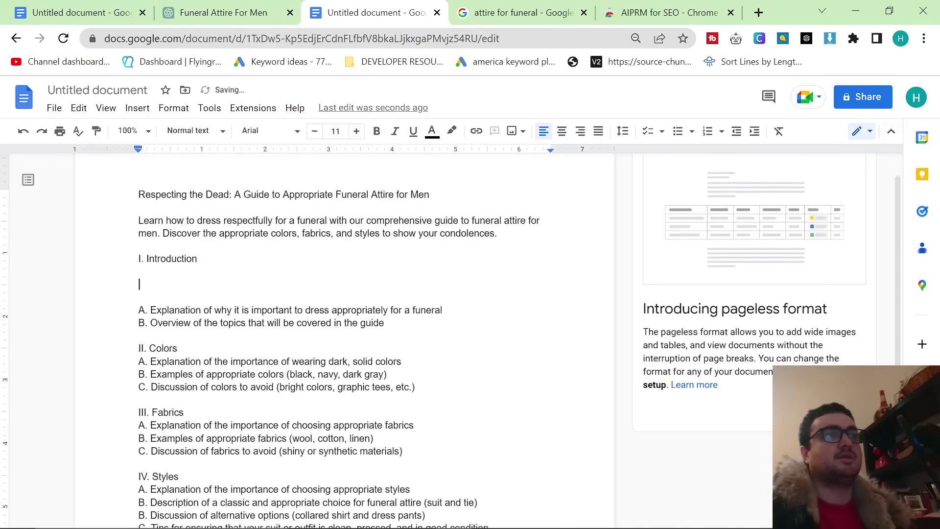
Switch to ChatGPT and request the first outline section with the prompt "Write point I.".
key(ctrl+shift+Tab)
scroll(459, 340, up, 3)
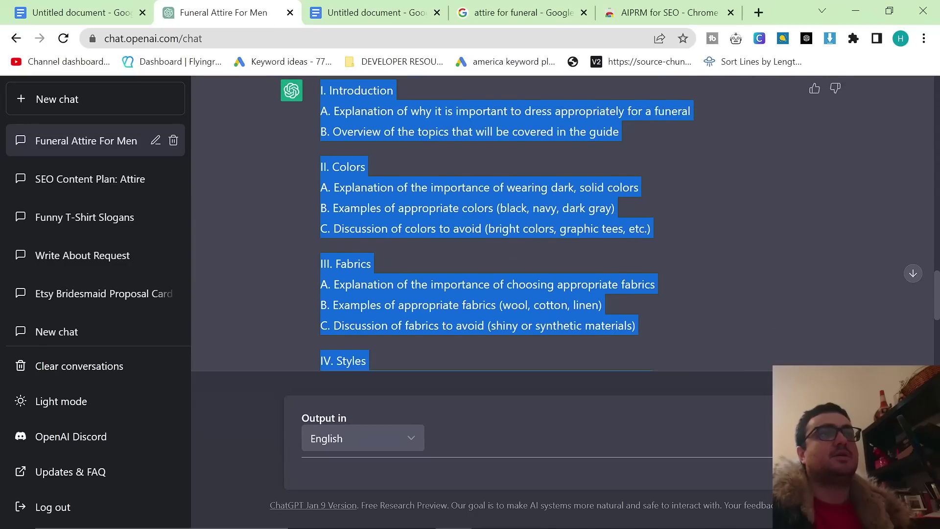
scroll(459, 339, down, 6)
click(384, 396)
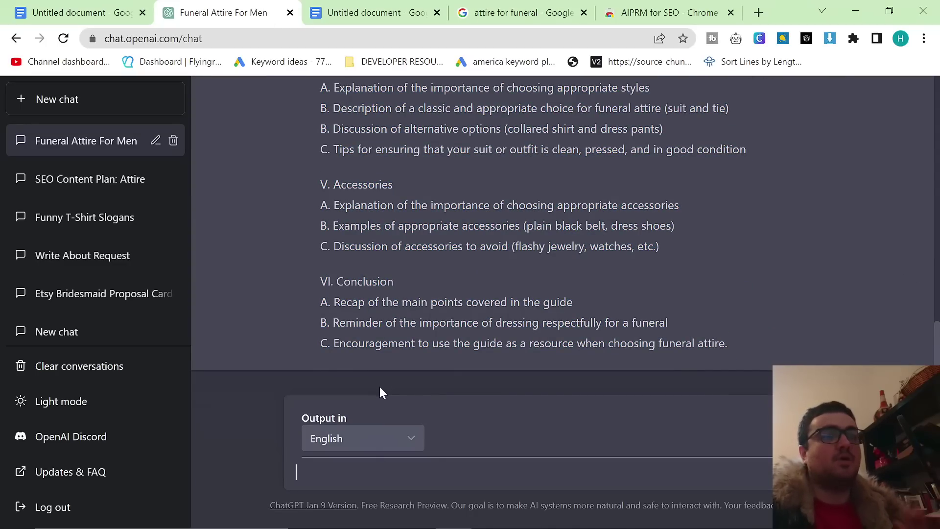
scroll(392, 362, up, 5)
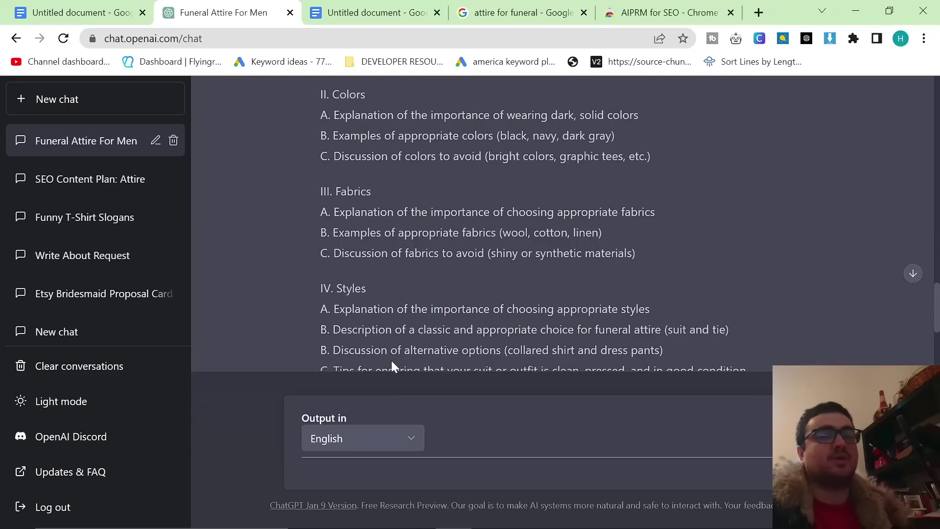
scroll(391, 360, up, 3)
scroll(384, 371, down, 7)
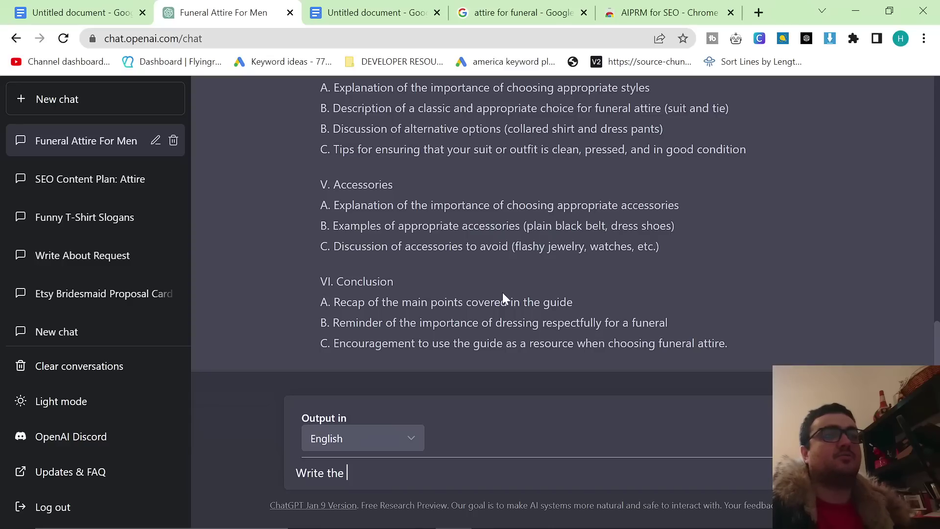
text(int)
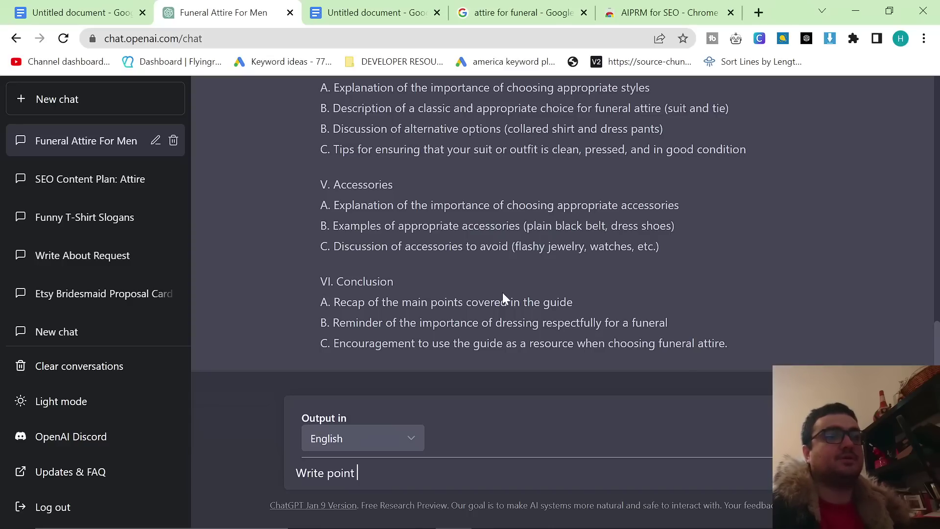
scroll(375, 224, up, 7)
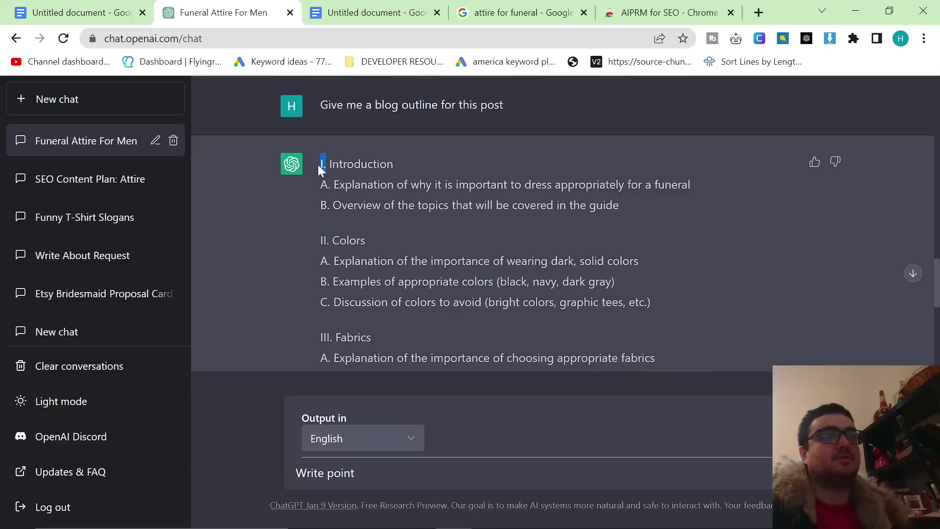
scroll(562, 223, down, 7)
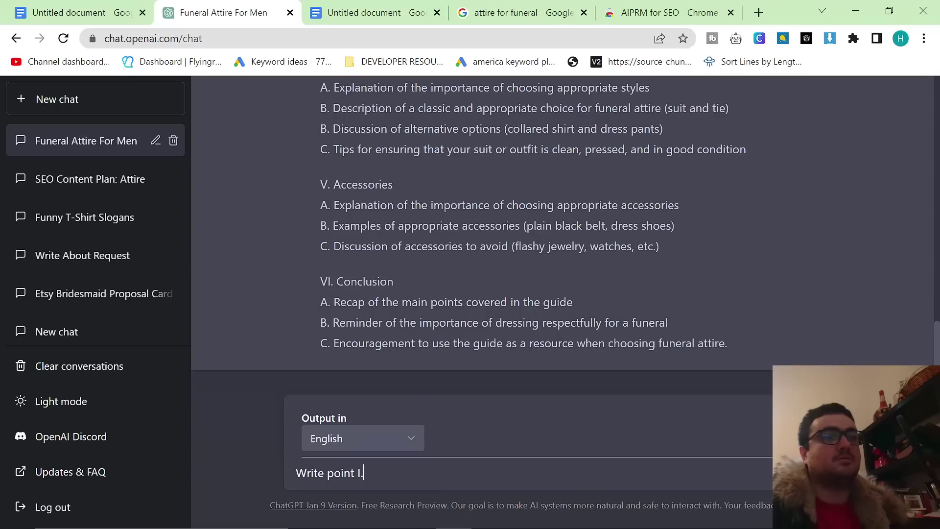
text(I.)
key(Return)
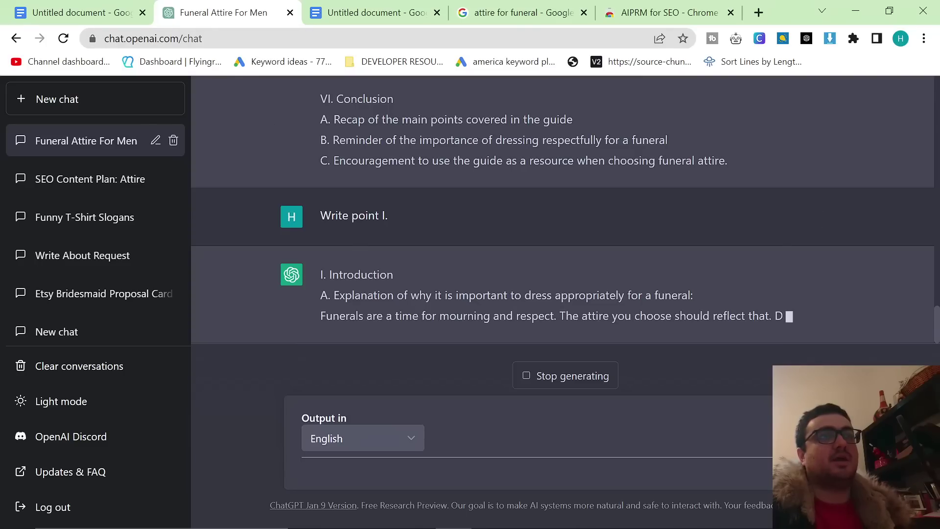
drag(320, 254, 500, 282)
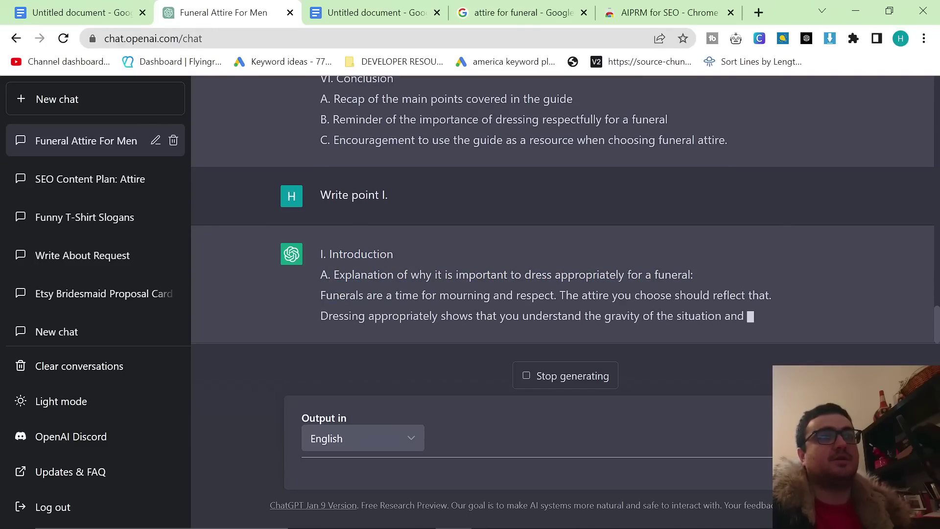
drag(696, 258, 504, 235)
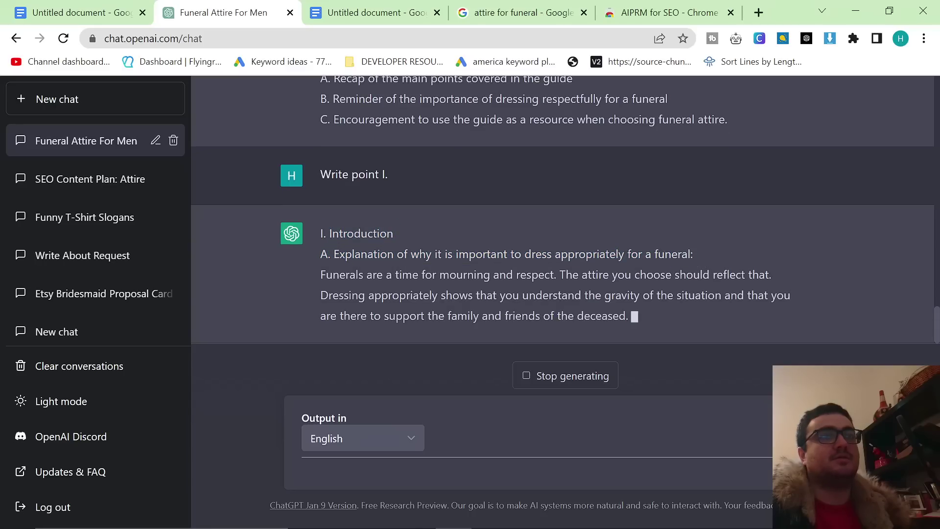
drag(320, 254, 695, 254)
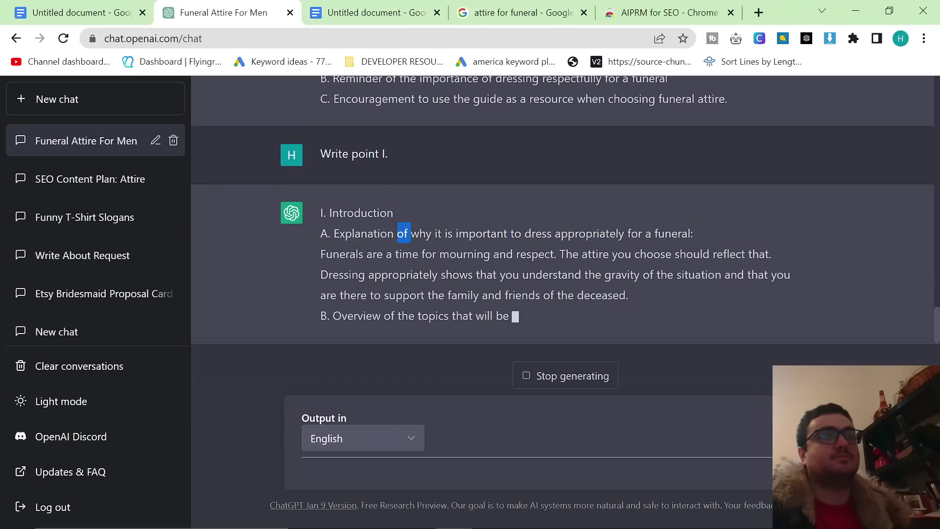
click(353, 13)
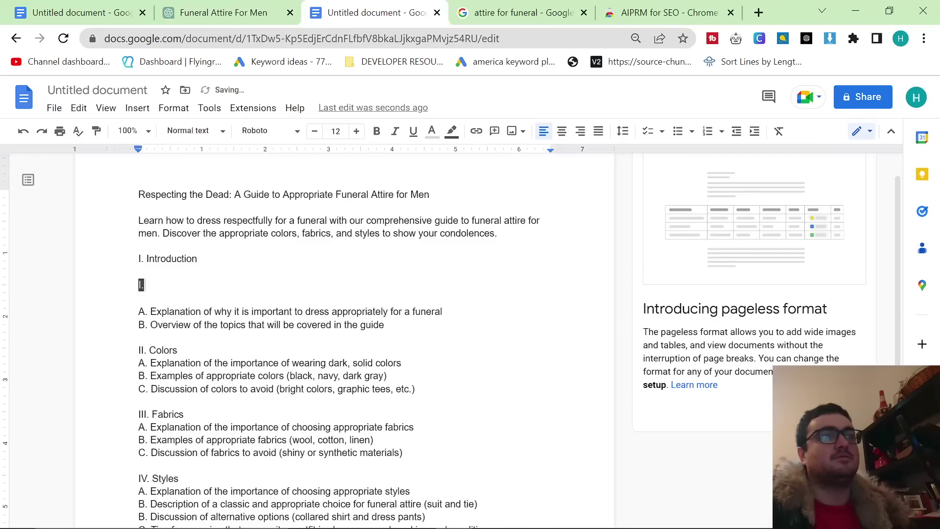
click(235, 12)
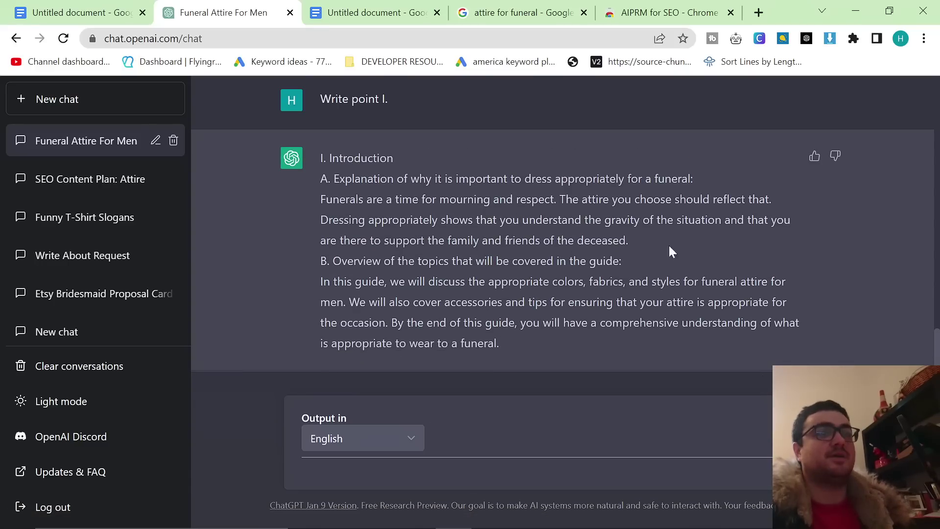
Copy points A and B of the generated introduction and paste them below "I. Introduction" in the Google Docs article.
drag(538, 359, 320, 185)
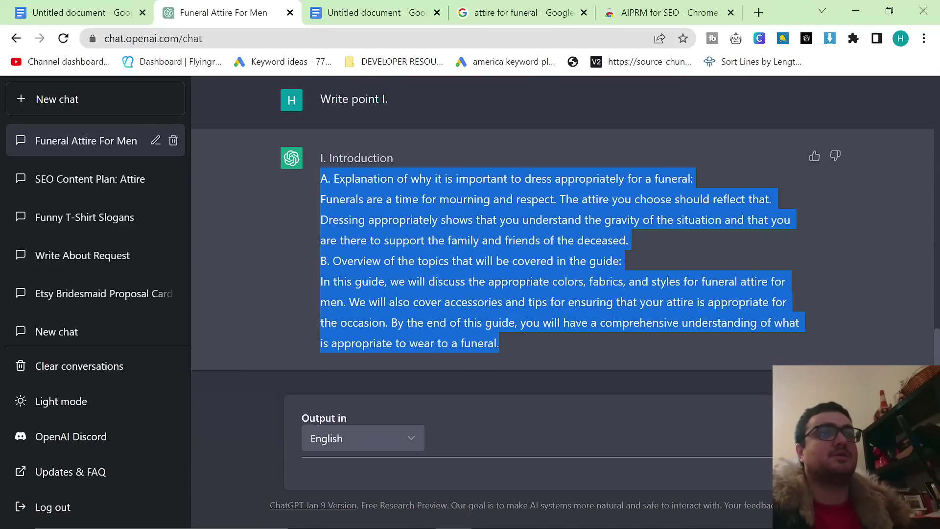
key(ctrl+c)
click(370, 12)
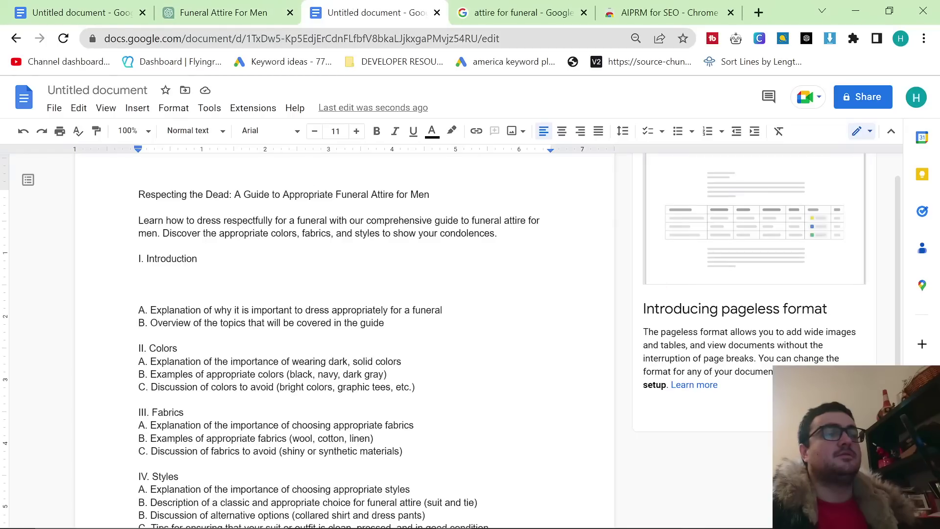
key(ctrl+v)
Remove the "A." and "B." prefixes from the two pasted introduction subheadings.
key(BackSpace)
key(BackSpace)
key(BackSpace)
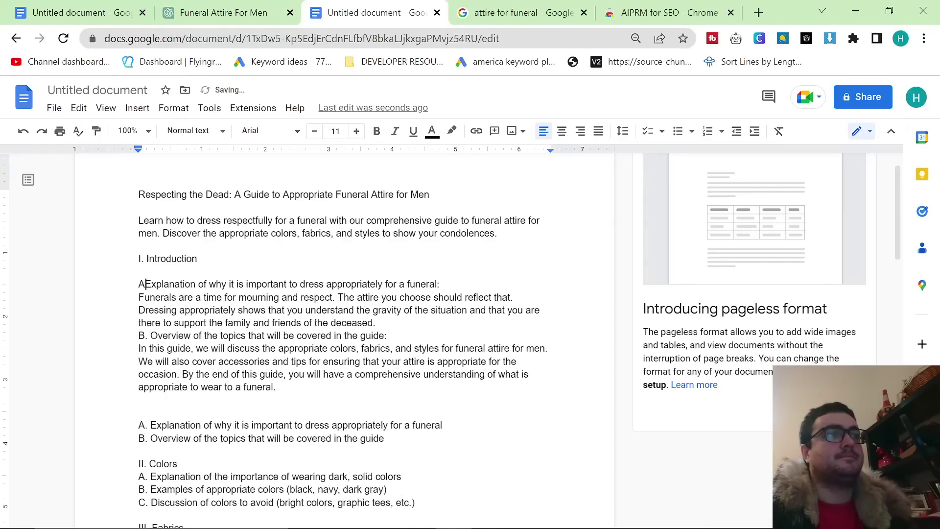
click(151, 336)
key(BackSpace)
key(BackSpace)
key(BackSpace)
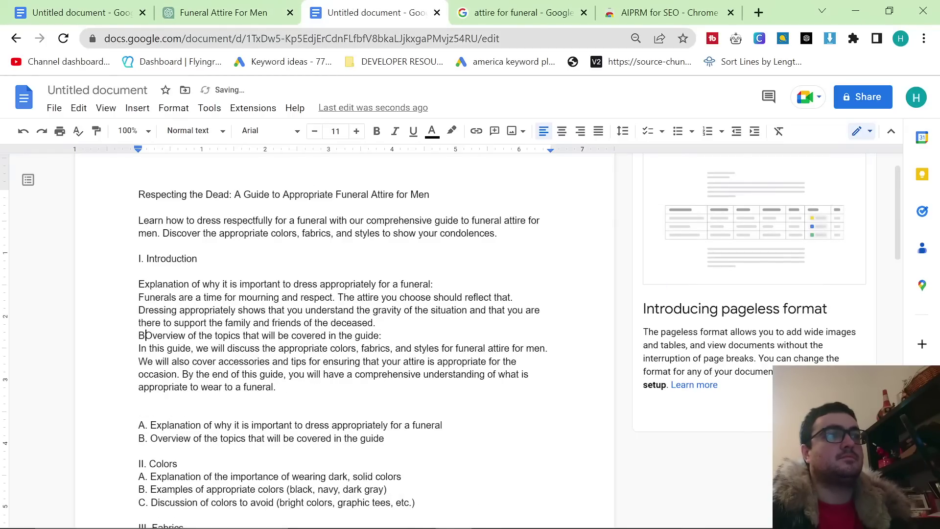
Delete the colons ending both introduction subheadings, and add blank lines after each subheading and before "Overview of the topics".
key(Return)
click(434, 284)
key(BackSpace)
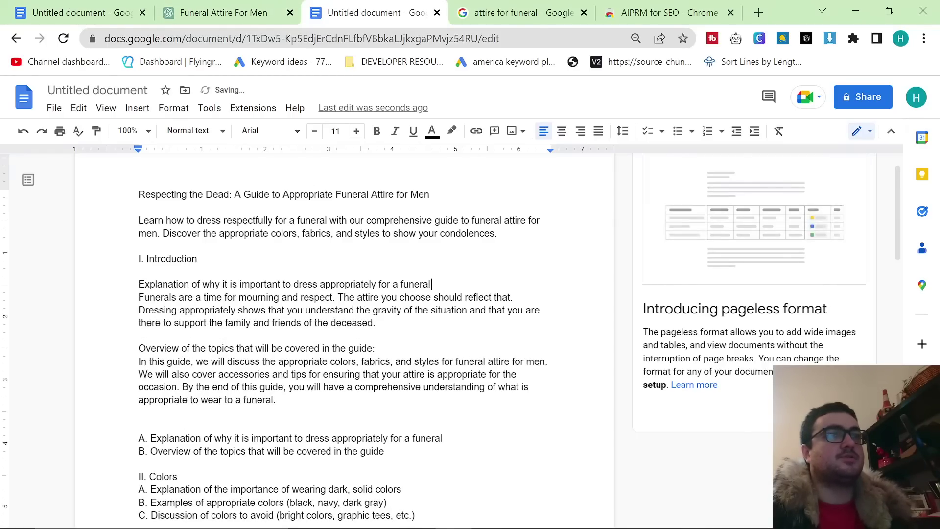
key(Return)
key(BackSpace)
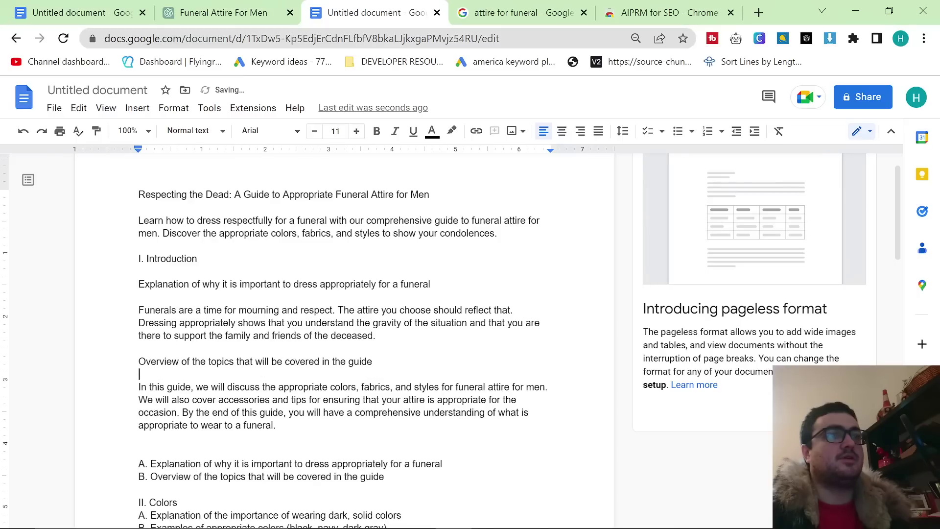
key(Return)
Style "Explanation of why it is important to dress appropriately for a funeral" as Heading 3 and "I. Introduction" as Heading 2.
triple_click(260, 284)
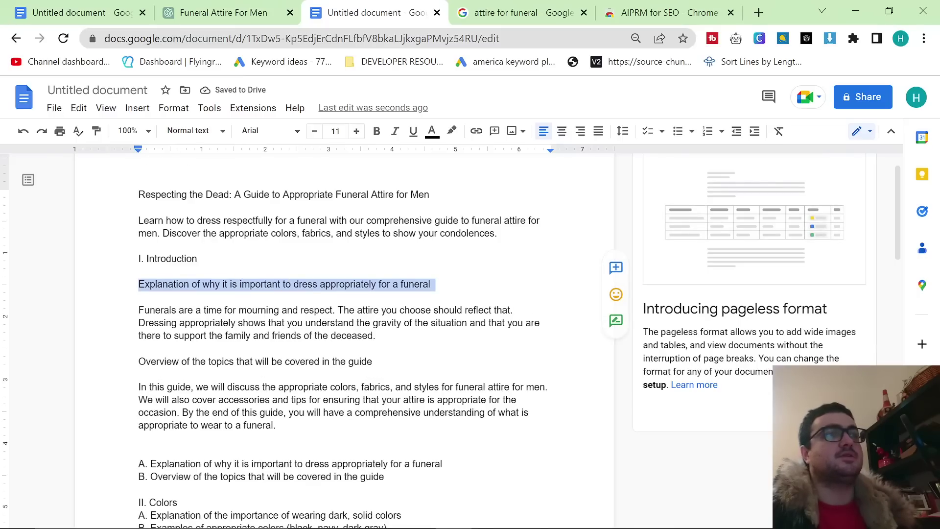
click(189, 131)
click(237, 402)
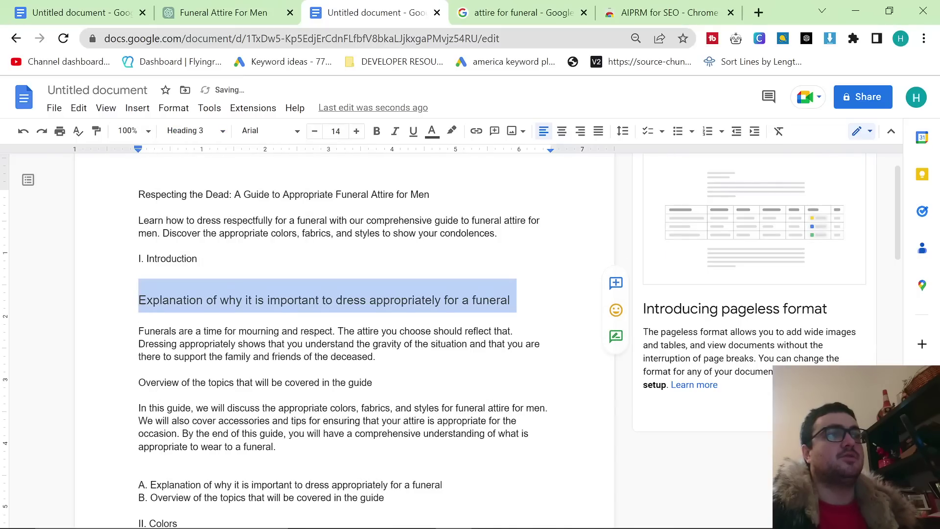
triple_click(166, 258)
click(188, 131)
mouse_move(219, 220)
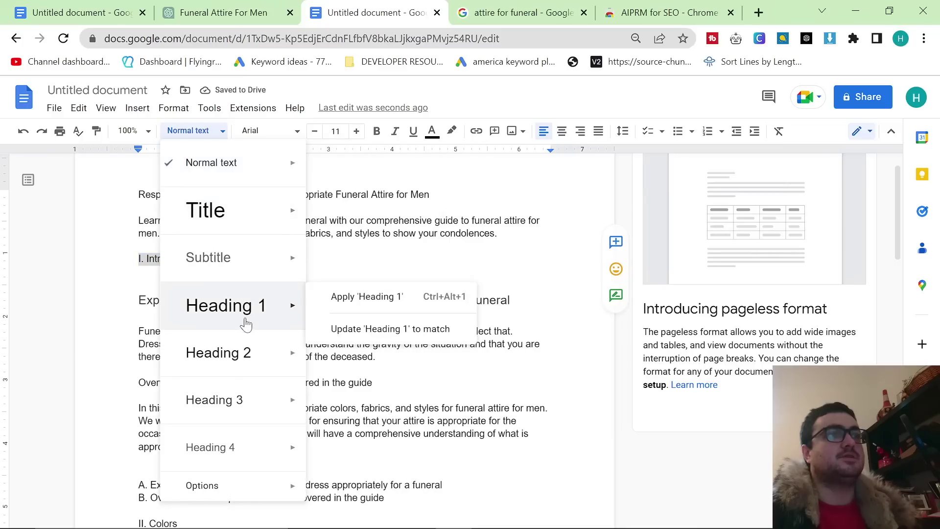
click(218, 352)
scroll(343, 318, down, 2)
Apply the Heading 3 style to the subheading "Overview of the topics that will be covered in the guide".
click(203, 336)
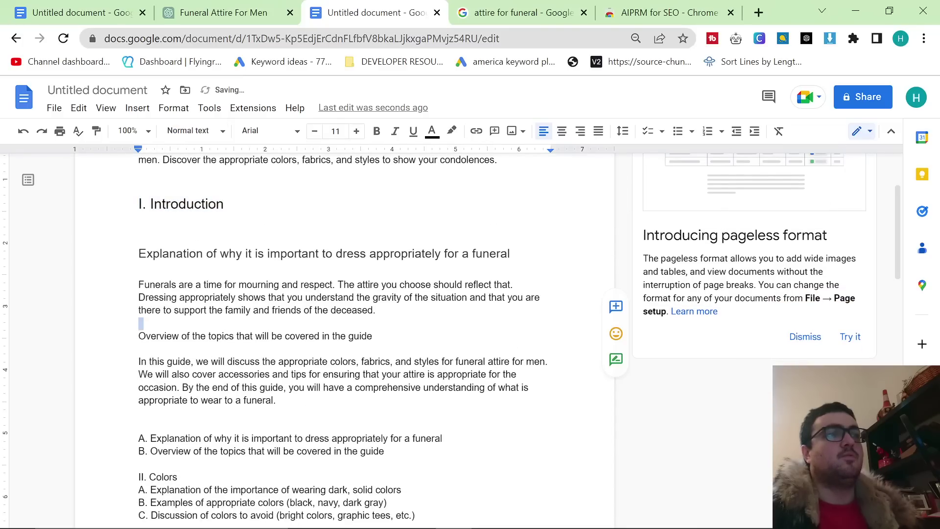
triple_click(203, 336)
click(181, 140)
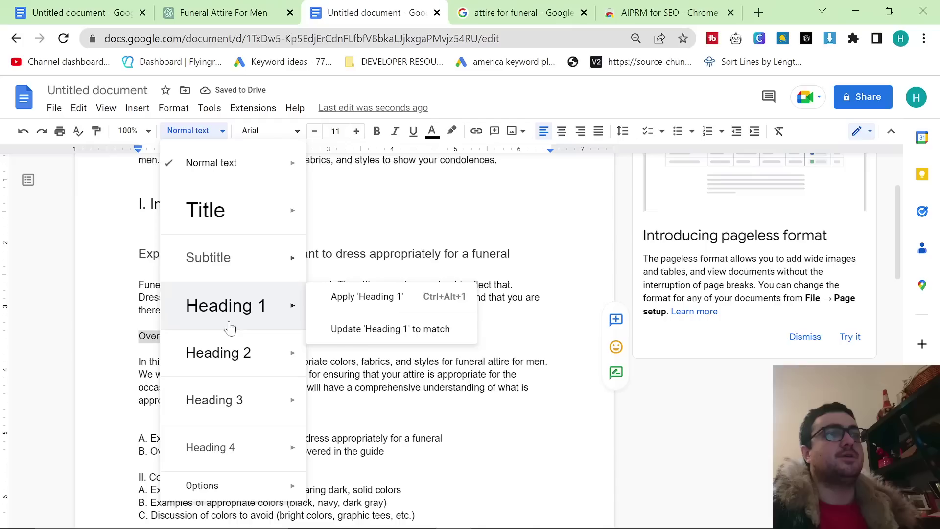
click(224, 398)
click(414, 352)
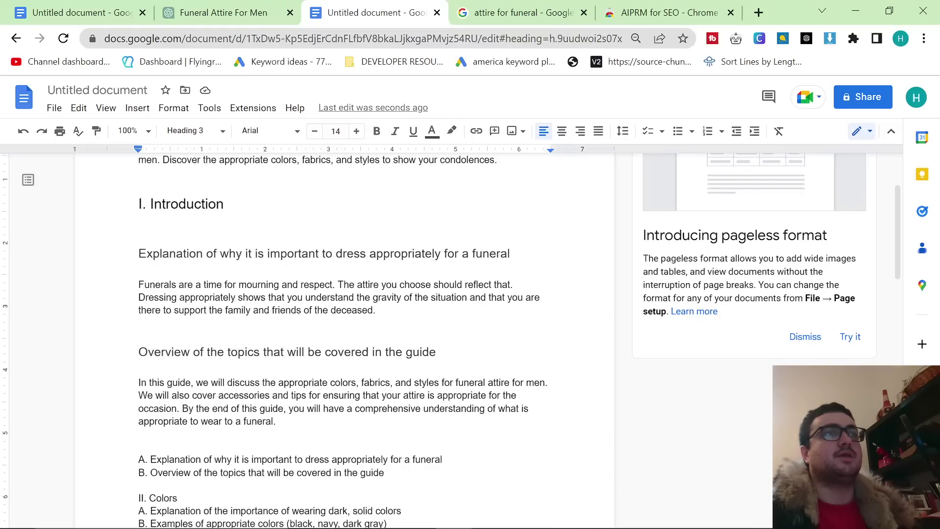
Replace the funeral attire Google search with the 2men.it website and open its Journal page.
click(499, 12)
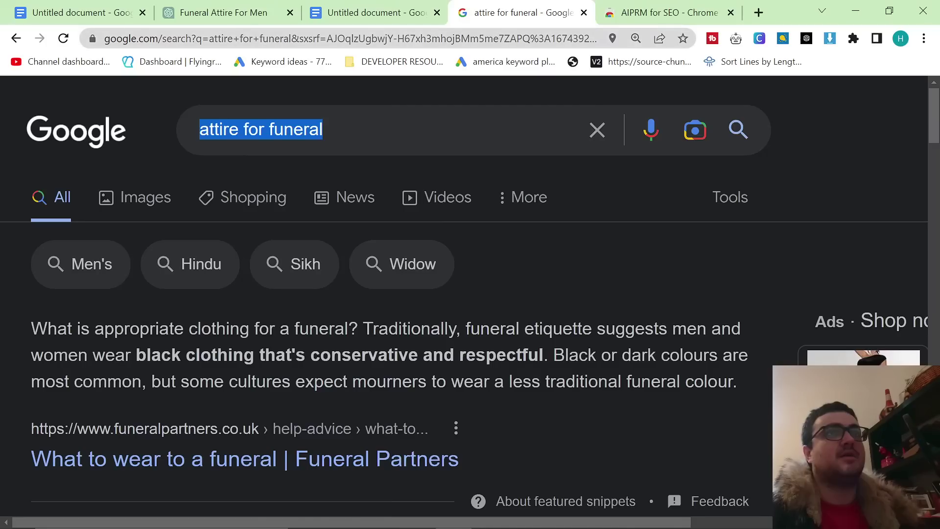
click(499, 38)
text(2men)
key(Return)
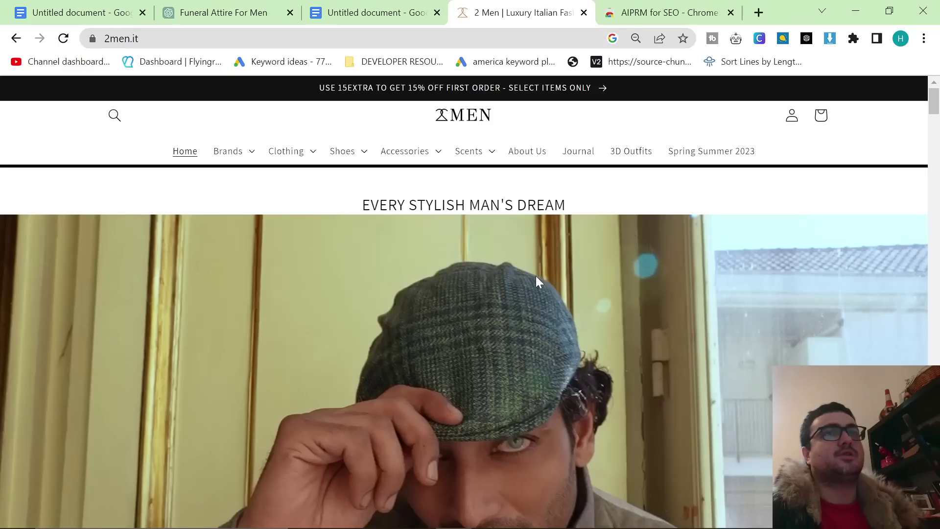
click(578, 151)
scroll(507, 264, down, 1)
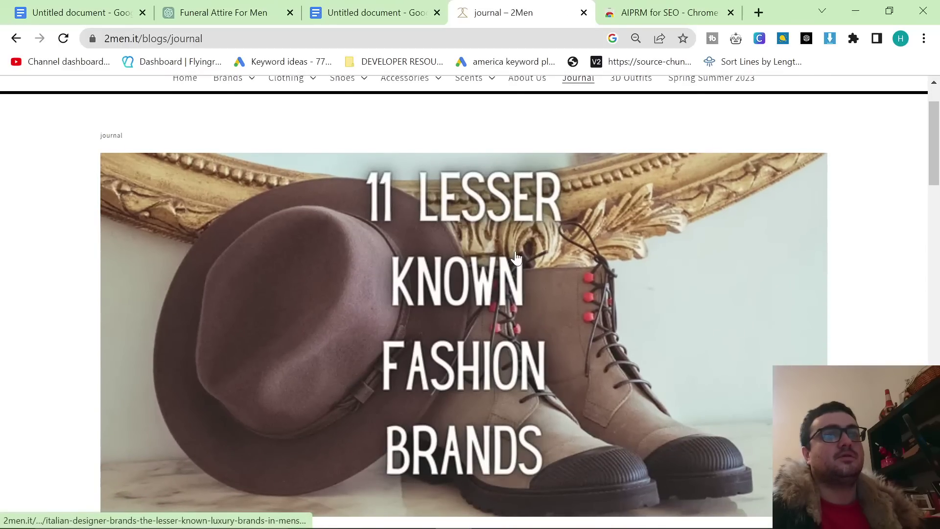
Open the "11 Lesser Known Fashion Brands" journal article and examine its table of contents, brand headings and product listings.
click(516, 257)
scroll(558, 254, down, 6)
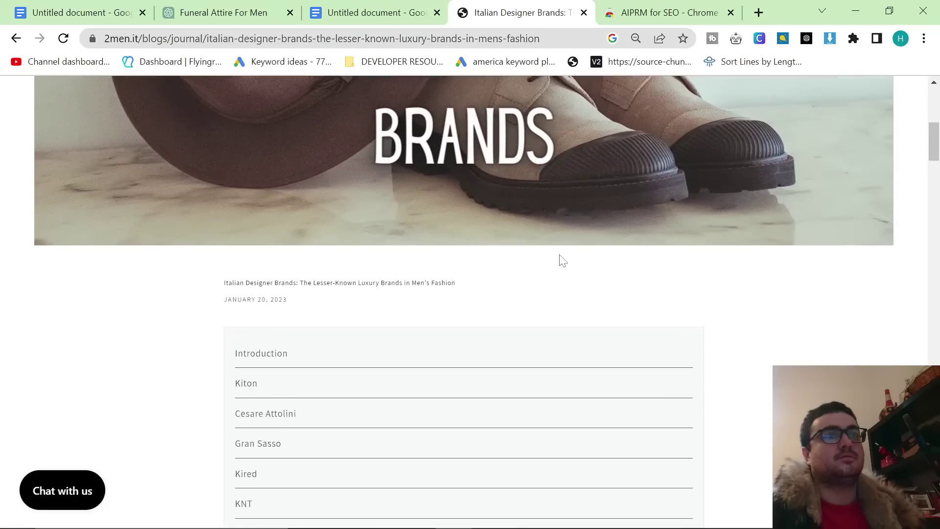
scroll(559, 255, down, 3)
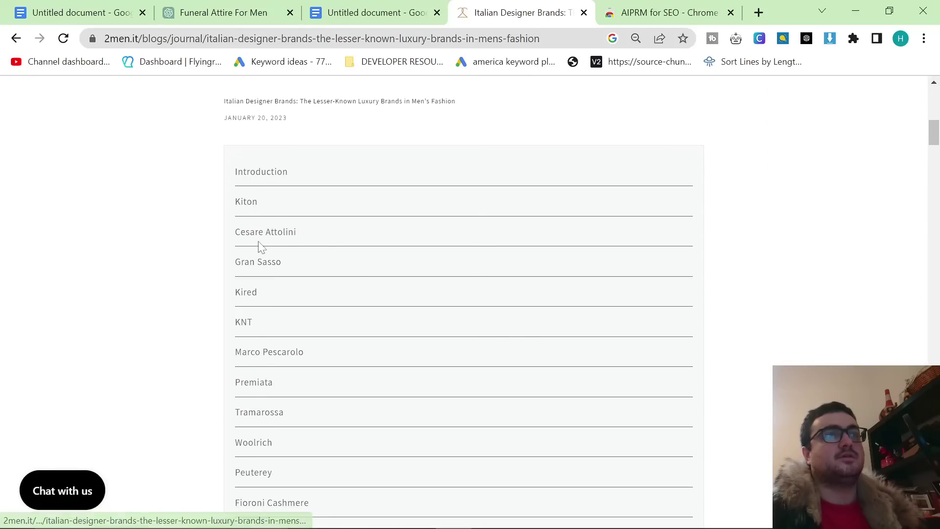
click(266, 359)
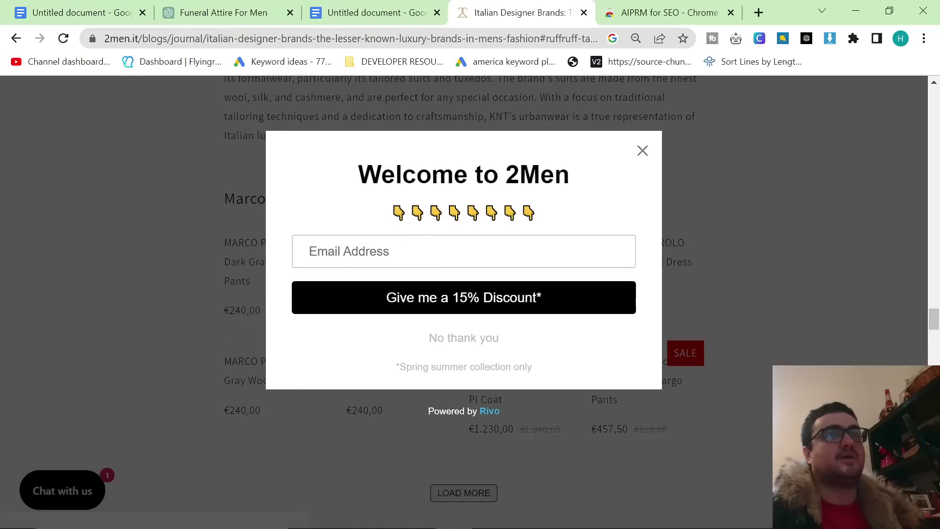
click(642, 151)
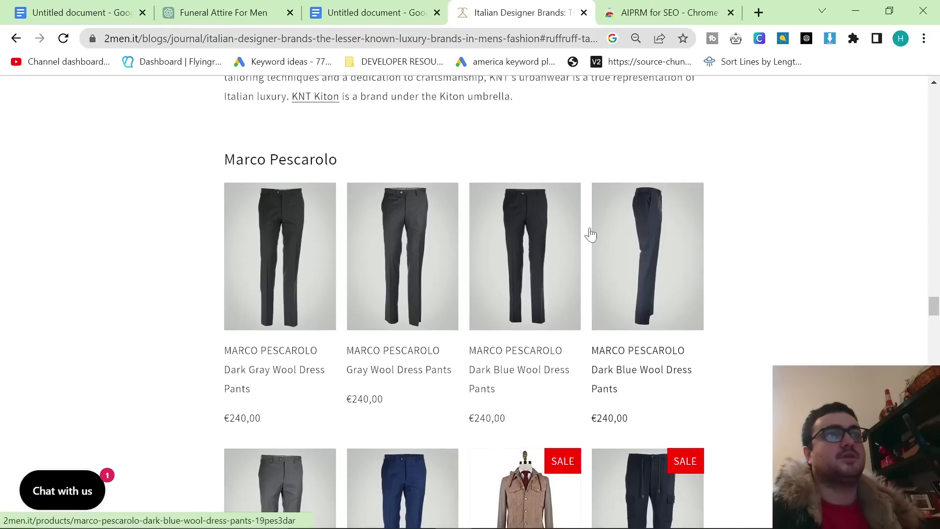
scroll(591, 235, down, 4)
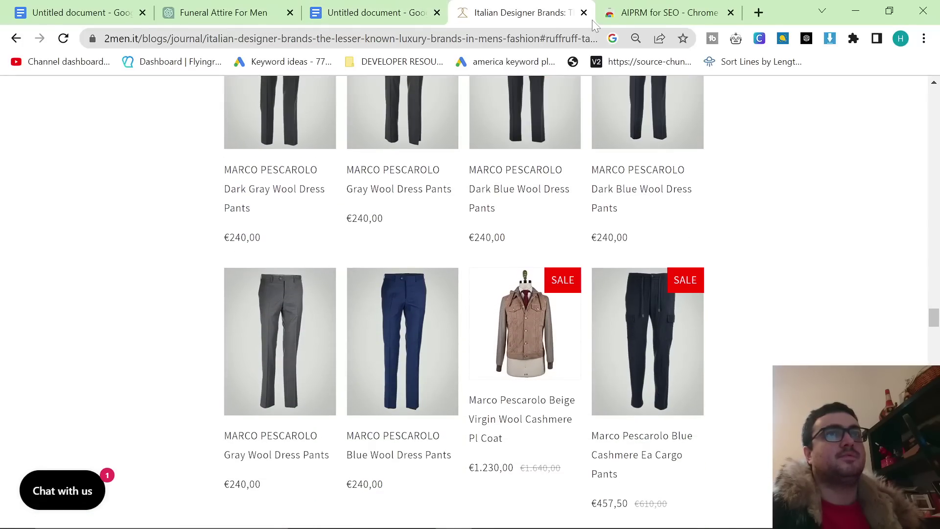
Close the 2men.it article and return to the Google Docs article at the outline points below the introduction.
click(583, 12)
click(328, 10)
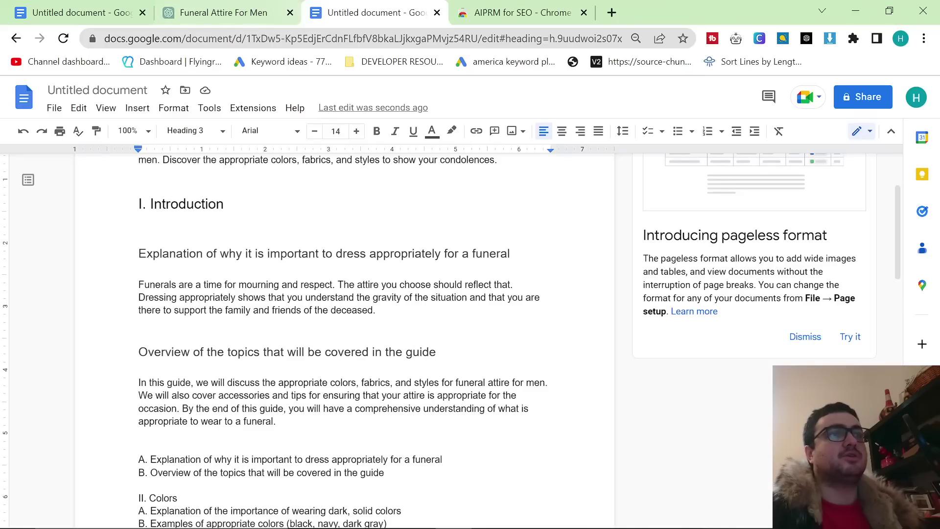
scroll(342, 342, down, 2)
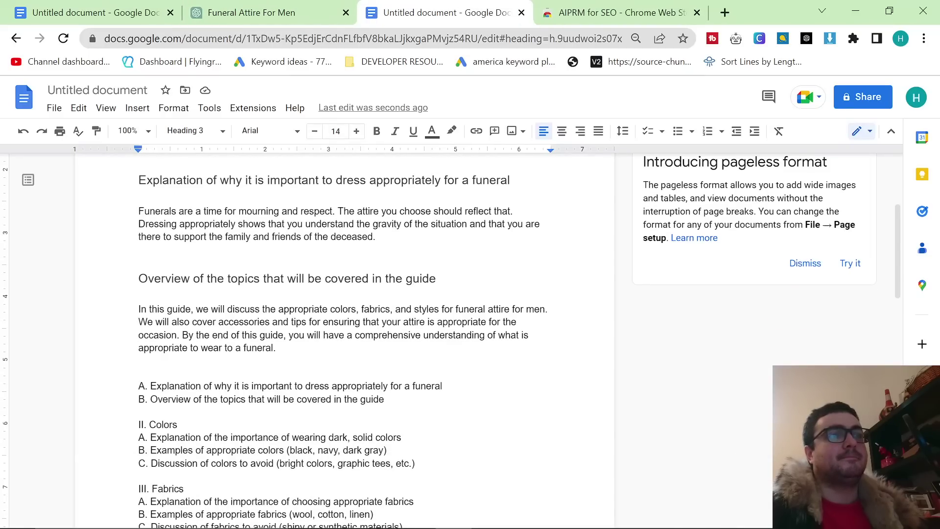
Delete the leftover introduction outline points A and B and strip the numbering in front of the "Colors" outline heading.
drag(385, 399, 69, 385)
key(BackSpace)
key(BackSpace)
key(BackSpace)
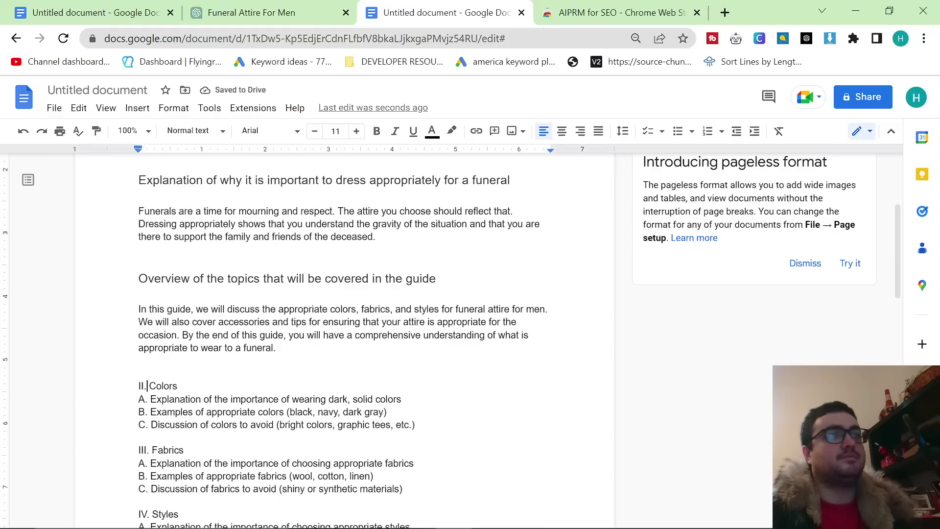
key(BackSpace)
key(BackSpace)
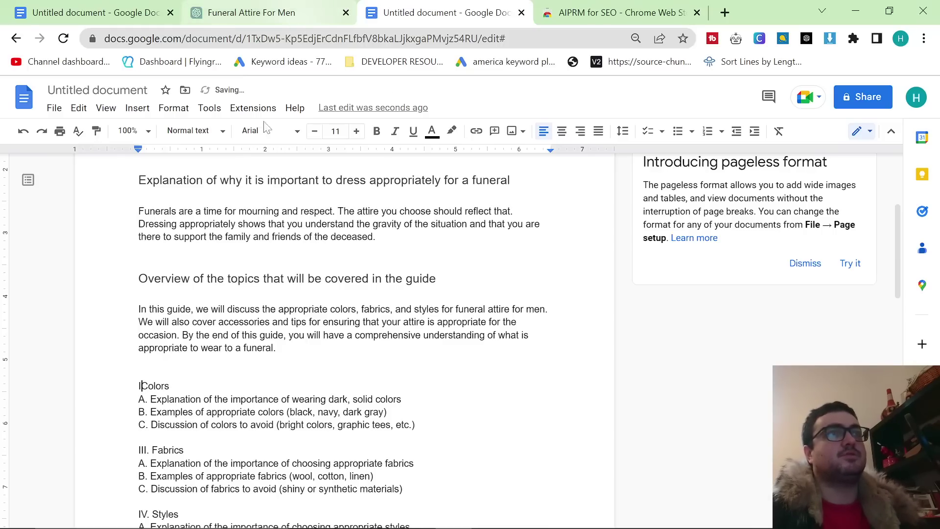
Ask ChatGPT in the Funeral Attire For Men chat to "Write the II paragraphs".
click(282, 16)
click(382, 468)
text(Write the II)
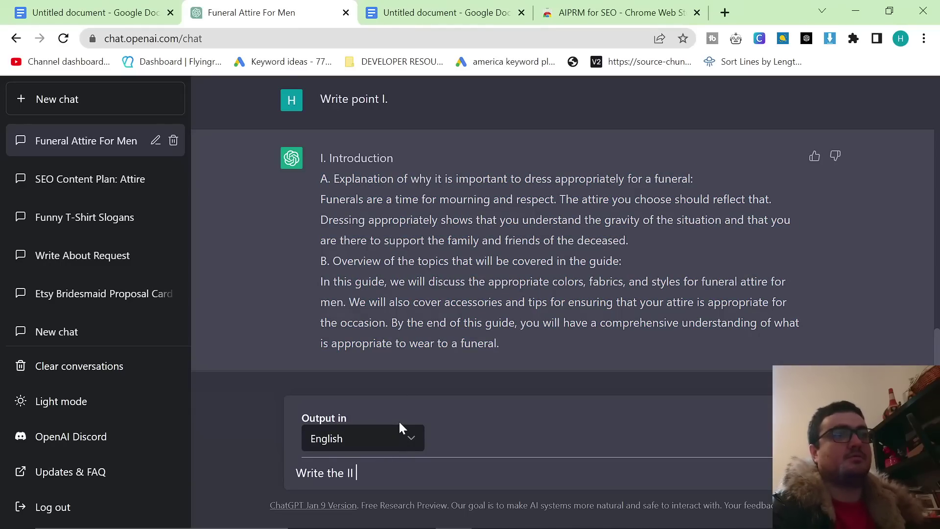
text( paragraphs)
key(Return)
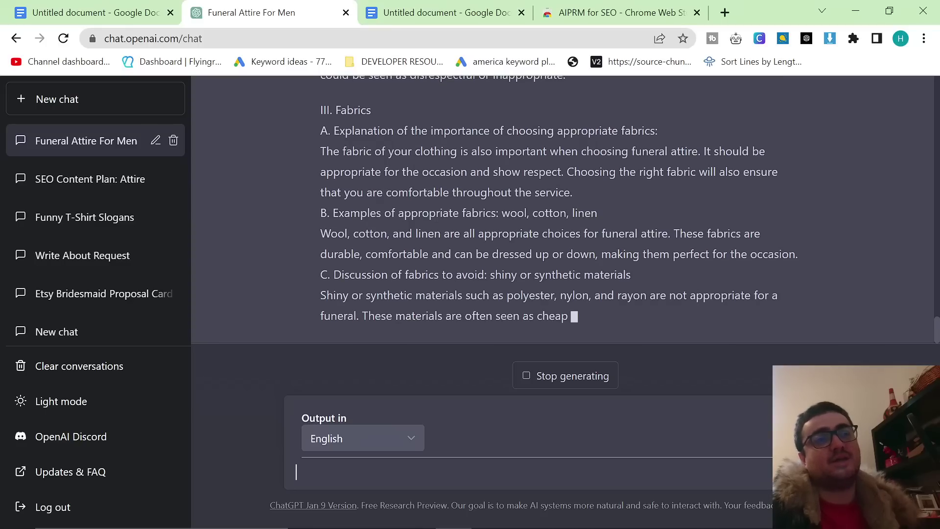
Review the outline, the introduction and the generated Colors and Fabrics sections in the chat.
scroll(510, 287, up, 10)
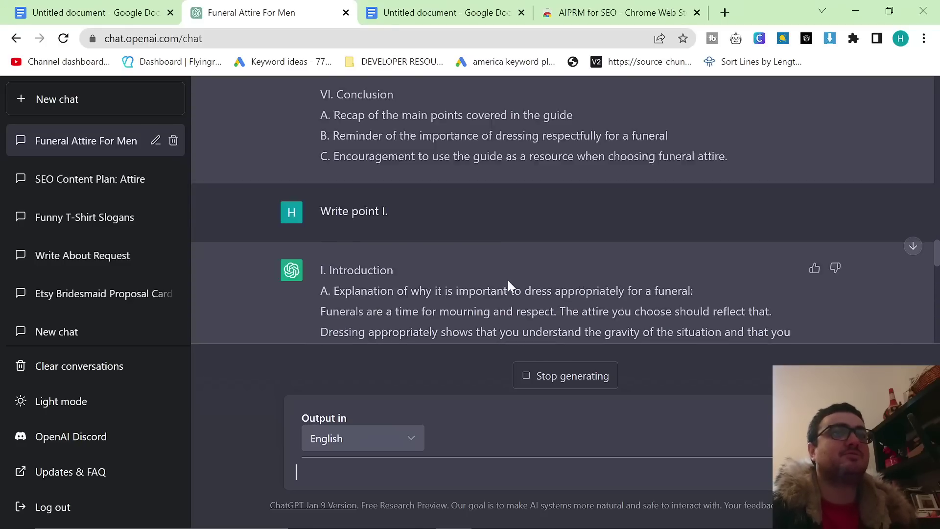
scroll(509, 288, down, 4)
scroll(530, 281, up, 15)
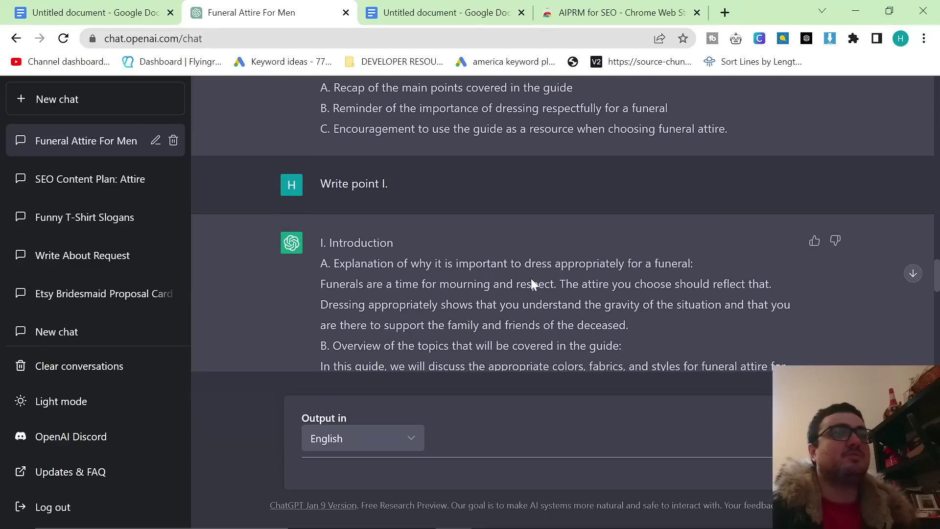
scroll(530, 280, up, 3)
scroll(530, 279, up, 3)
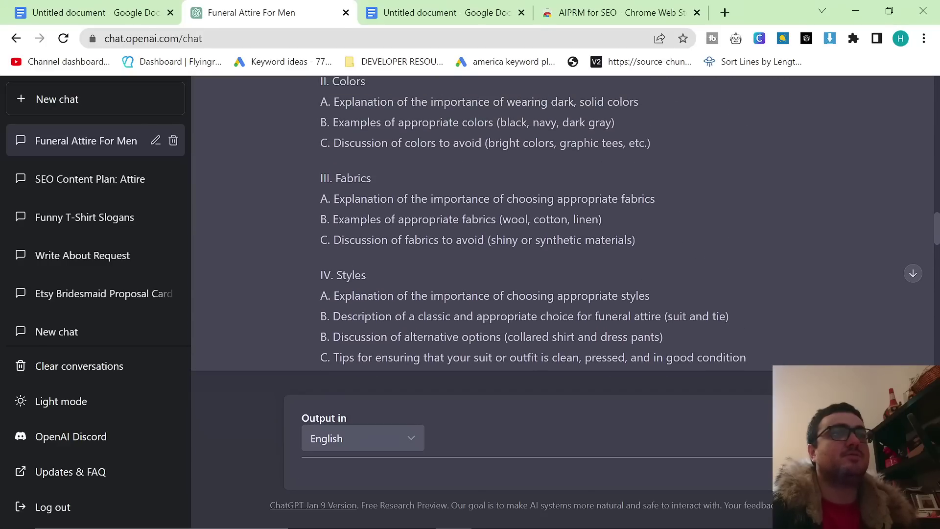
scroll(530, 279, down, 15)
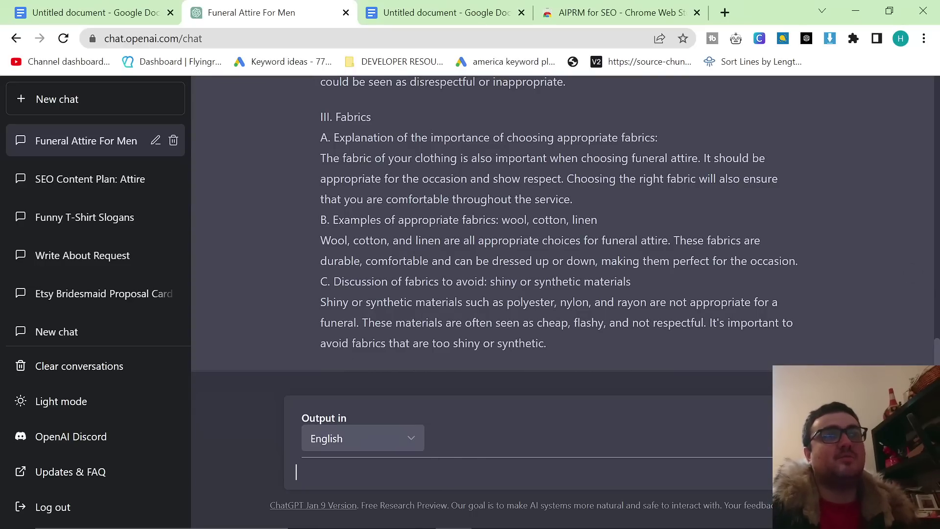
scroll(539, 294, up, 3)
scroll(568, 347, down, 3)
Copy the generated Colors and Fabrics sections into the Google Docs article, replacing the matching outline points.
drag(569, 346, 349, 217)
key(ctrl+c)
click(402, 12)
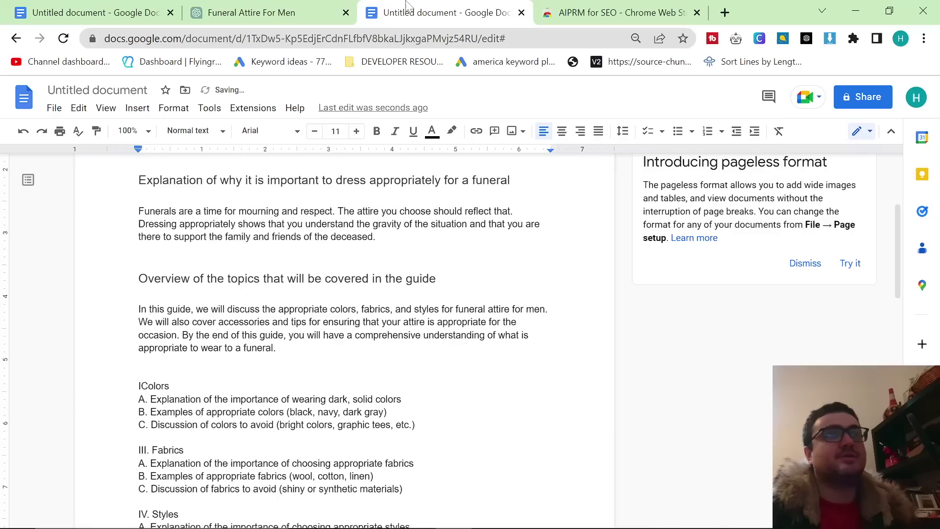
scroll(343, 313, down, 2)
drag(403, 342, 138, 239)
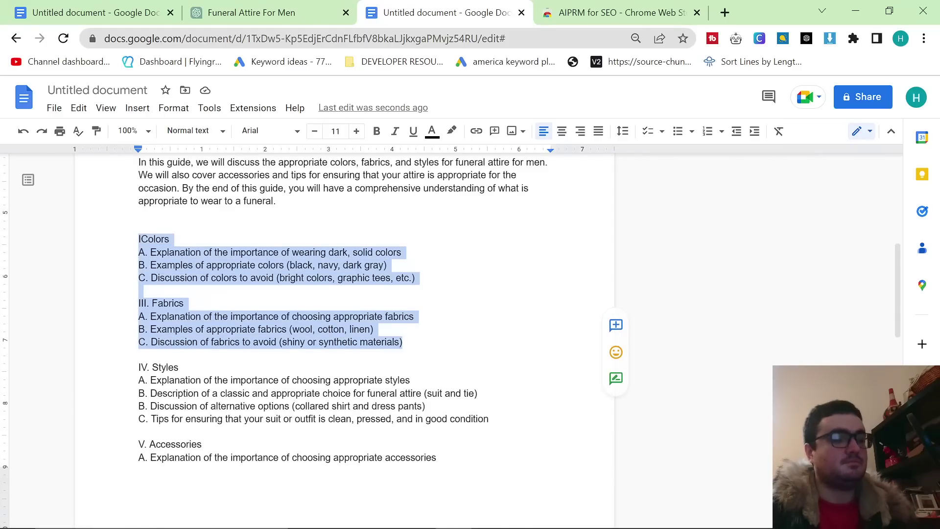
key(ctrl+v)
Remove the pasted prompt line "the II paragraphs" and the Roman numeral in front of the "Colors" heading.
scroll(342, 318, up, 3)
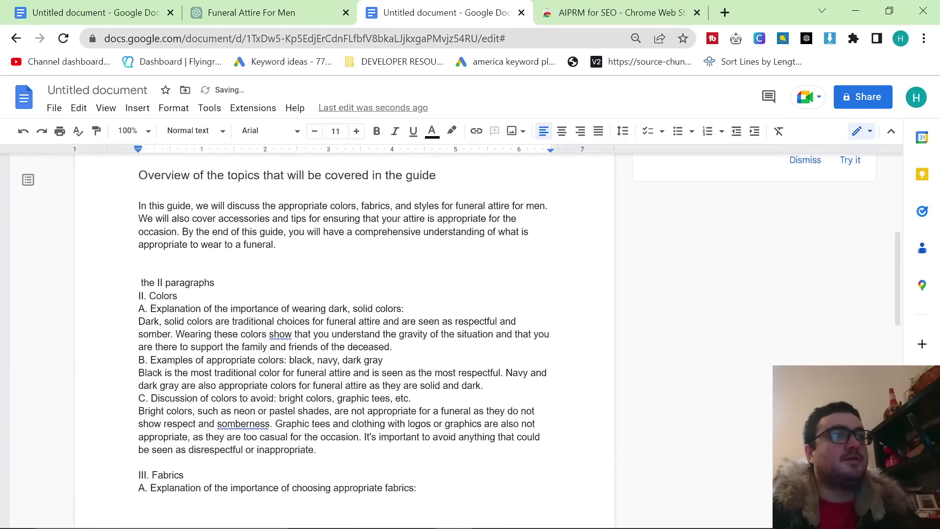
drag(215, 283, 139, 283)
key(BackSpace)
key(BackSpace)
key(BackSpace)
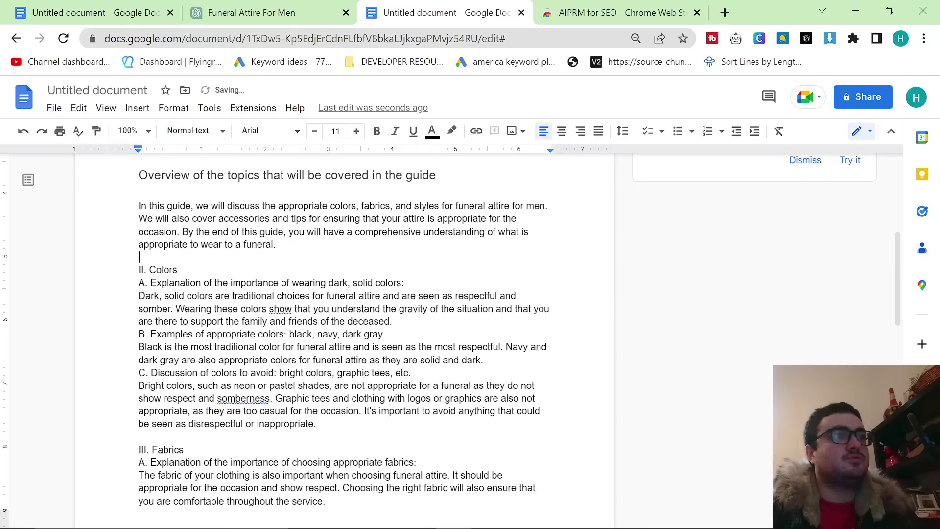
key(shift+Home)
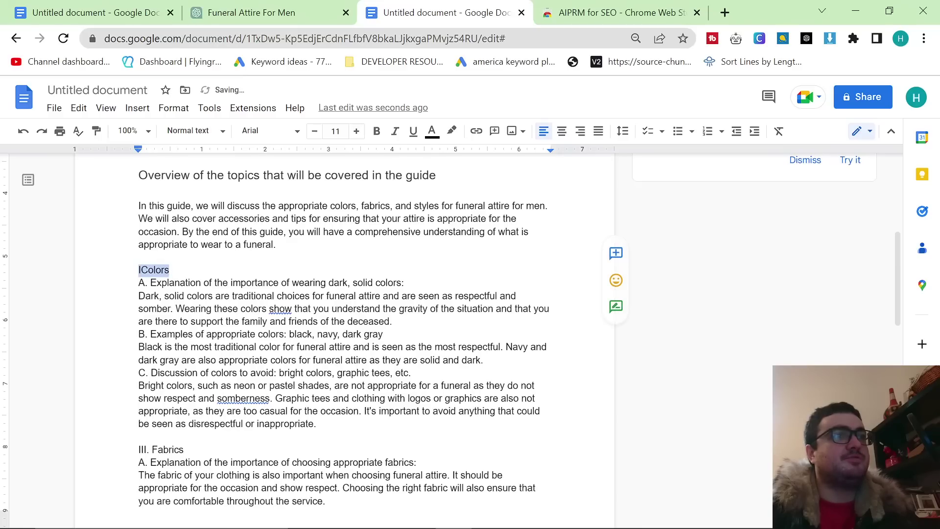
key(Left)
key(BackSpace)
key(Return)
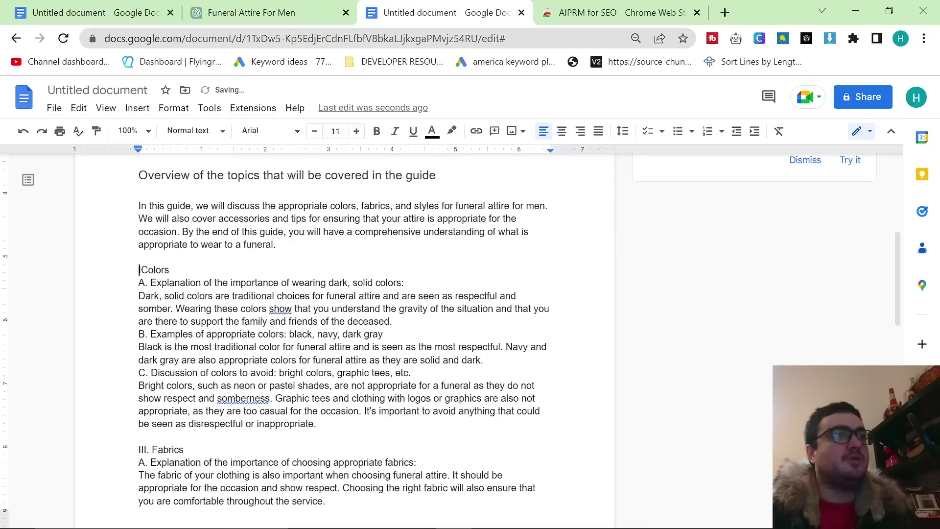
Find the word "suit" in the article and italicize its first occurrence, in the Styles outline points.
scroll(342, 337, up, 5)
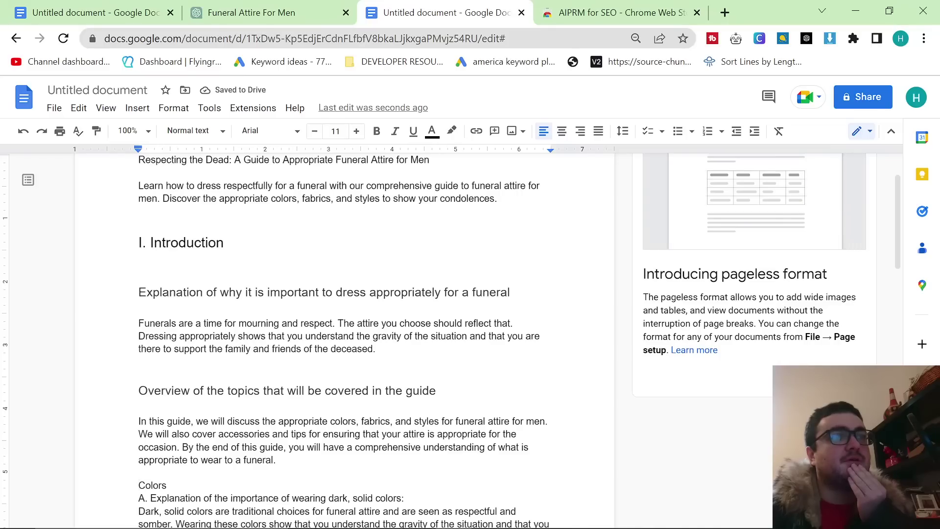
scroll(343, 343, down, 2)
scroll(342, 342, down, 2)
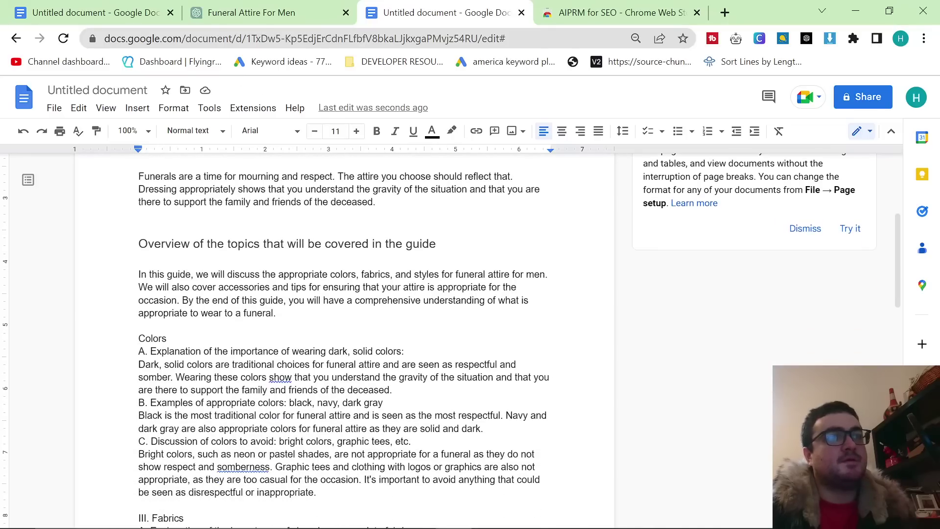
key(ctrl+f)
text(suit)
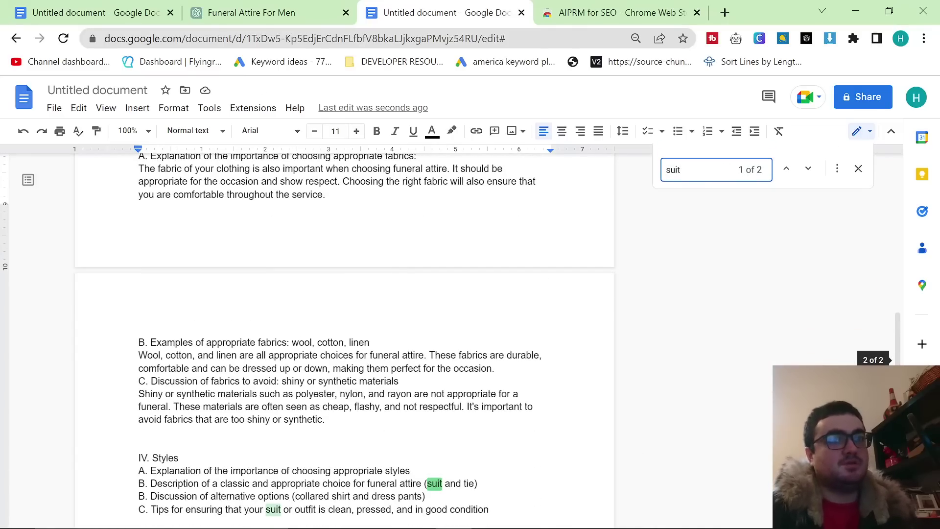
double_click(434, 483)
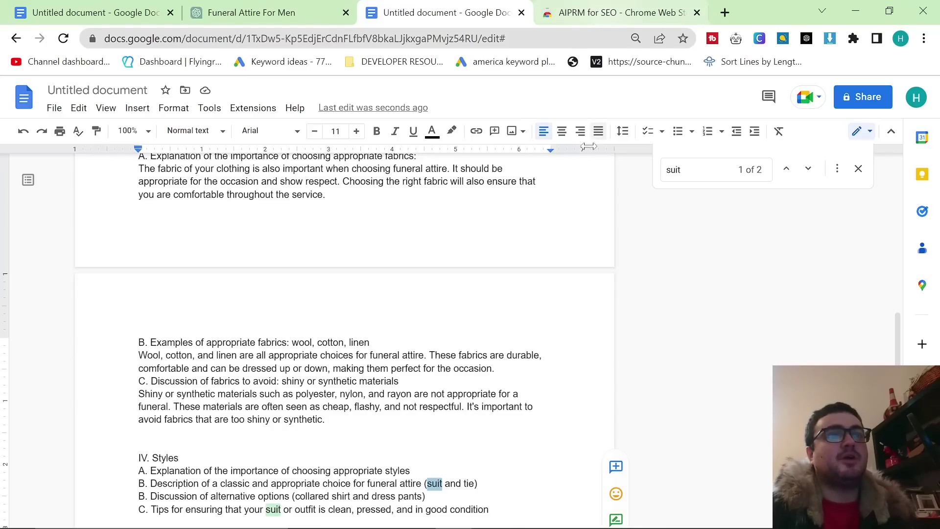
key(ctrl+i)
key(ctrl+k)
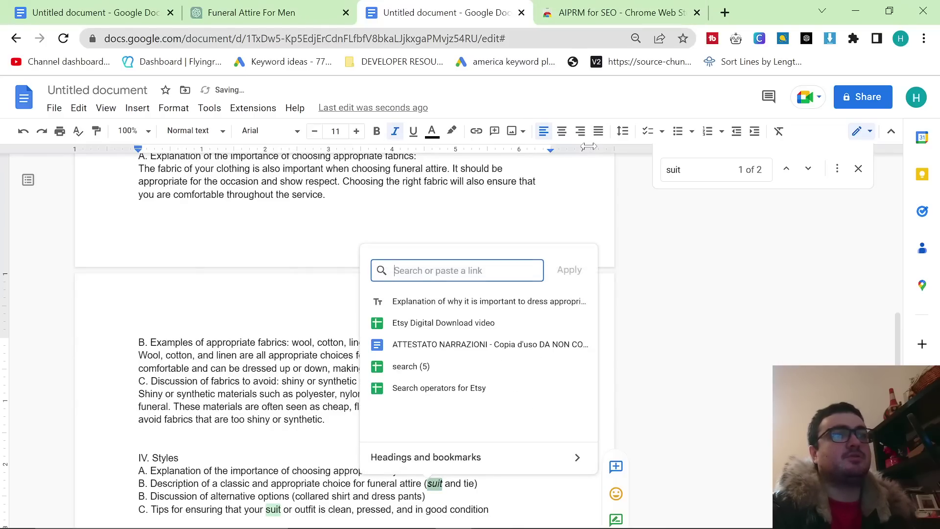
text(https:)
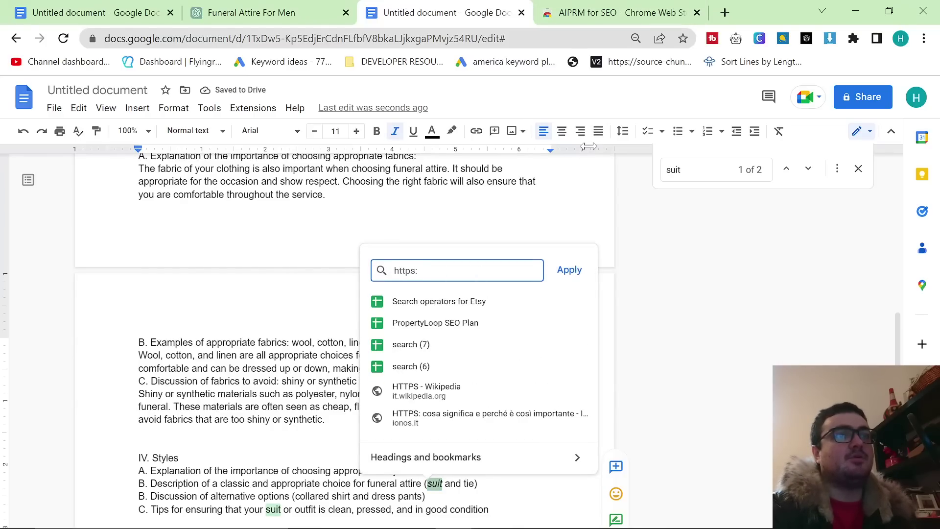
text(//2,men.it/collections/suits)
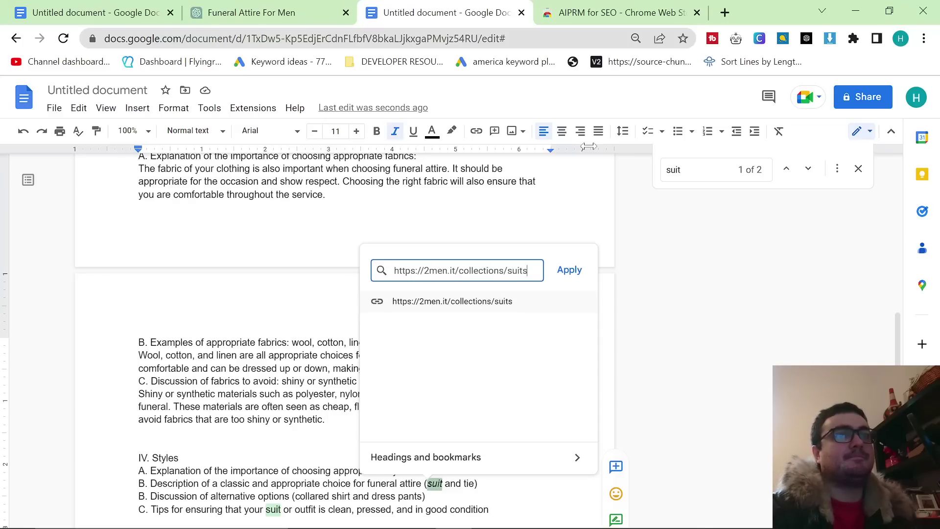
key(ctrl+a)
key(ctrl+c)
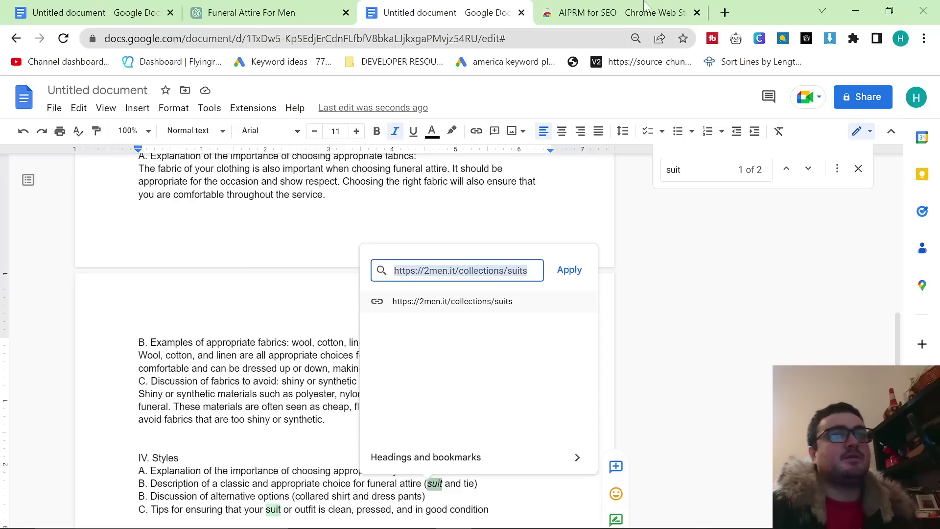
click(570, 274)
scroll(343, 343, down, 2)
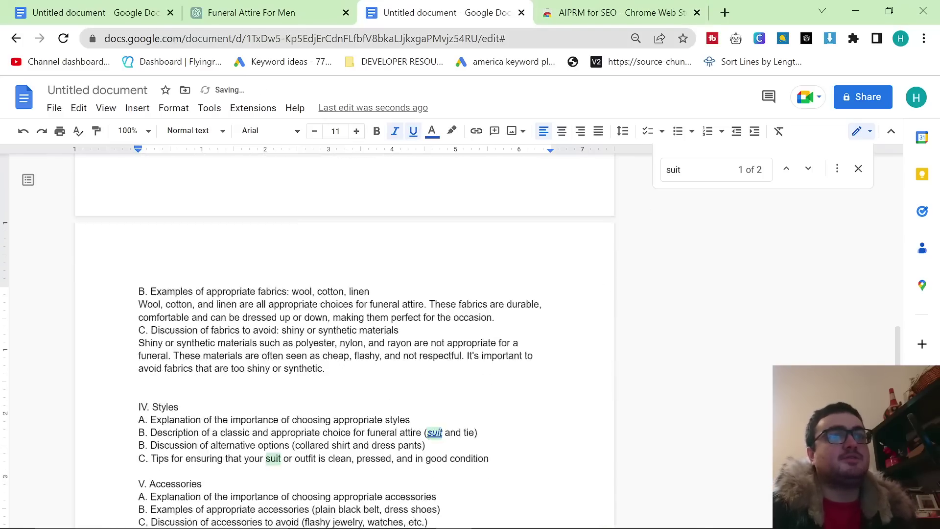
click(723, 12)
key(ctrl+v)
key(Return)
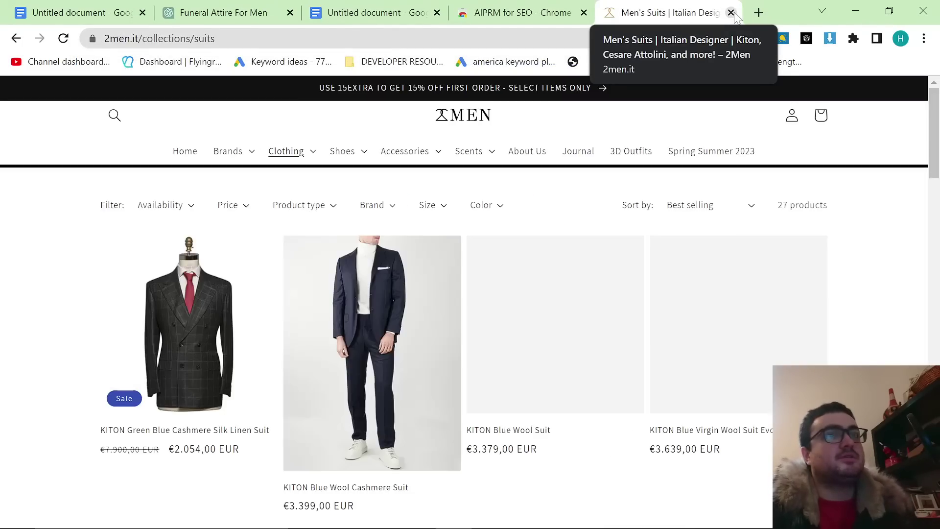
click(731, 12)
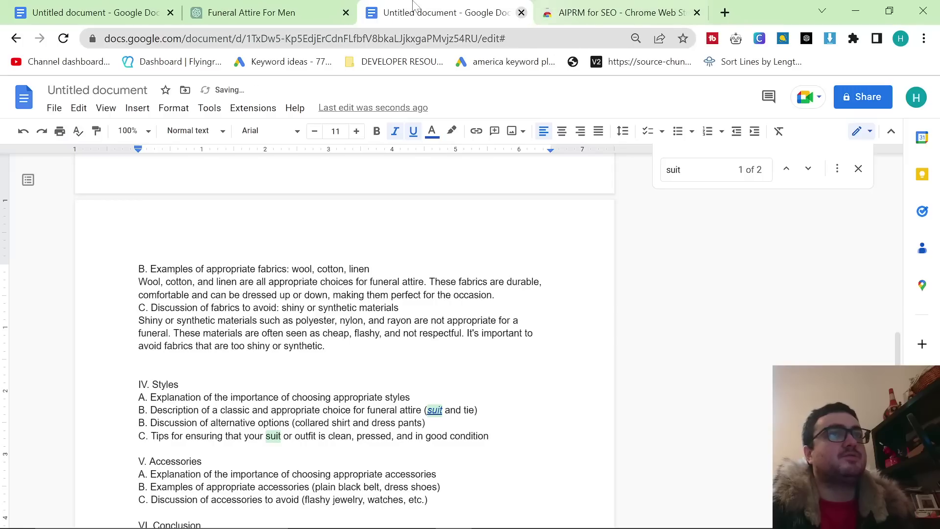
Insert a blank line below "Colors" and remove the "A." label from the subheading about wearing dark, solid colors.
scroll(343, 343, down, 2)
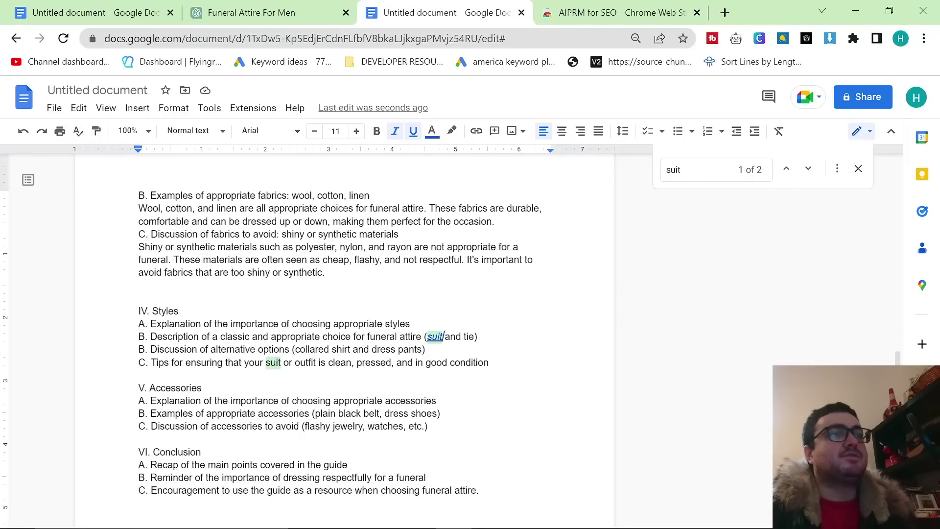
scroll(342, 323, up, 6)
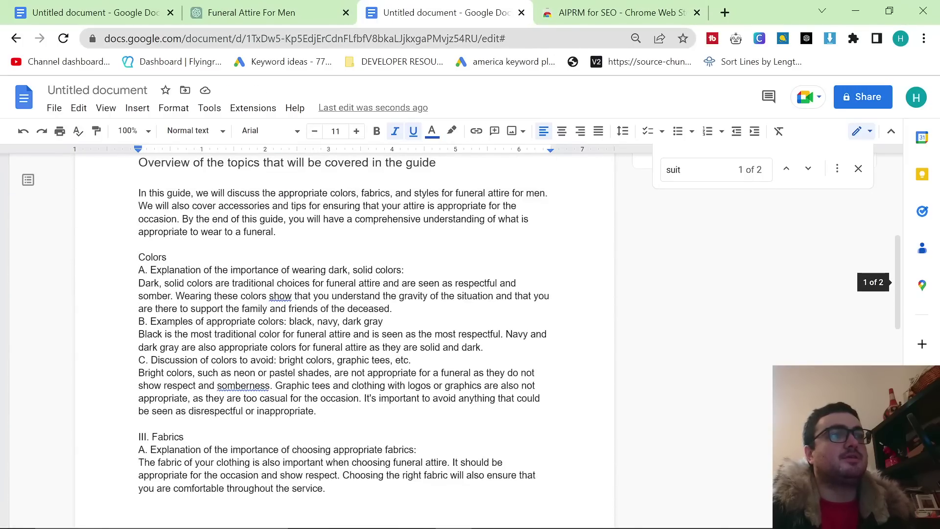
scroll(342, 332, down, 2)
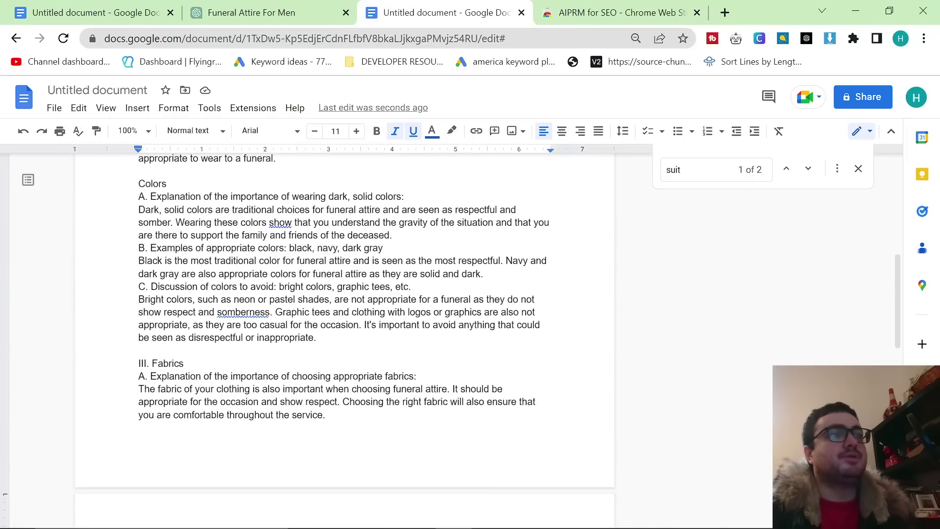
scroll(343, 318, up, 2)
click(168, 256)
key(Return)
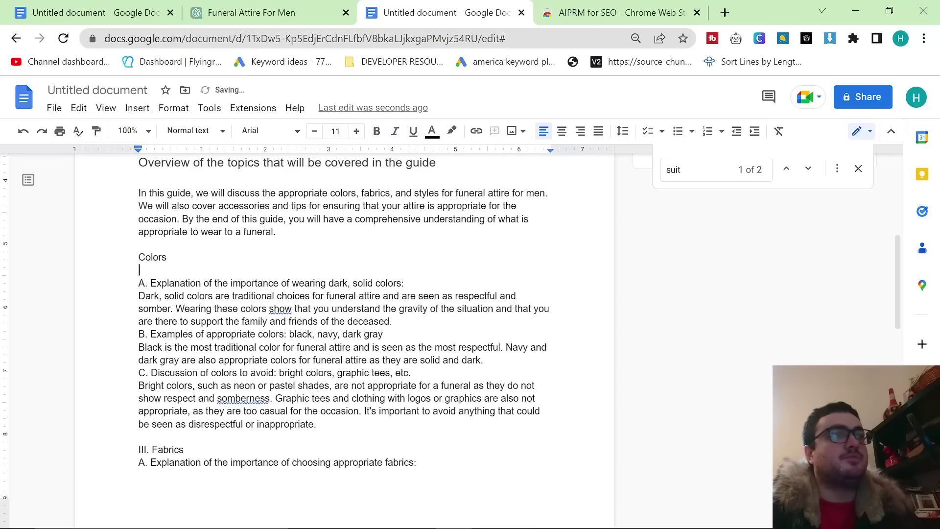
click(150, 283)
key(BackSpace)
key(BackSpace)
key(BackSpace)
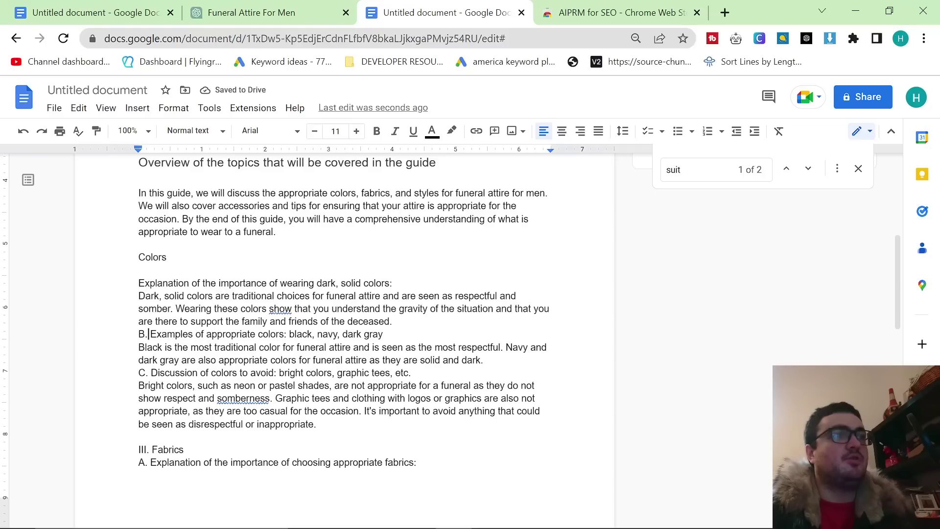
Remove the "B." label from the "Examples of appropriate colors" subheading and set it off with blank lines above and below.
key(BackSpace)
key(BackSpace)
key(BackSpace)
key(Return)
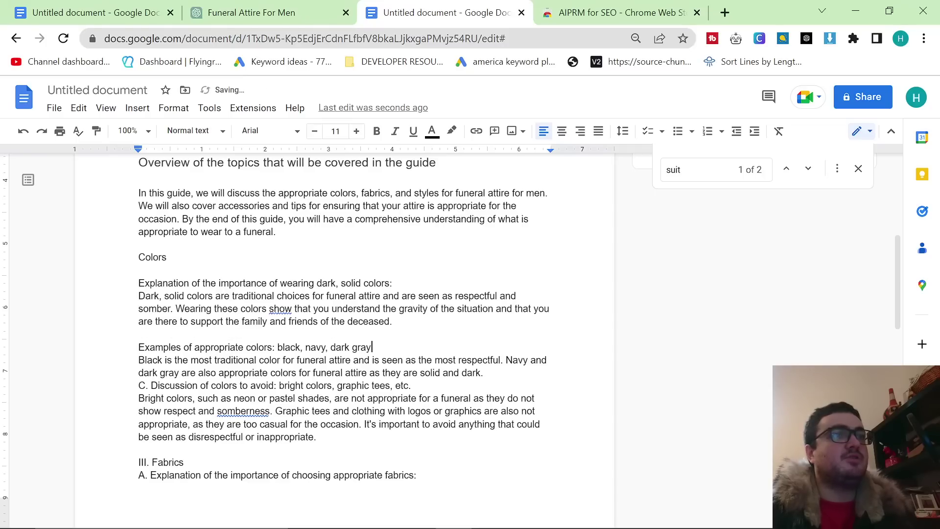
key(Return)
Try the Heading 2 style on "Colors" and look back at the generated section in the ChatGPT chat.
double_click(152, 257)
click(194, 131)
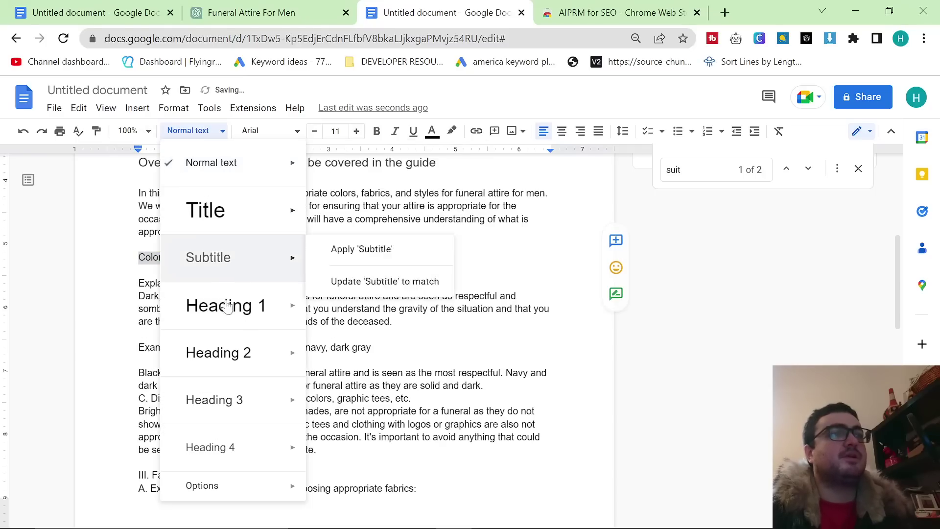
click(243, 353)
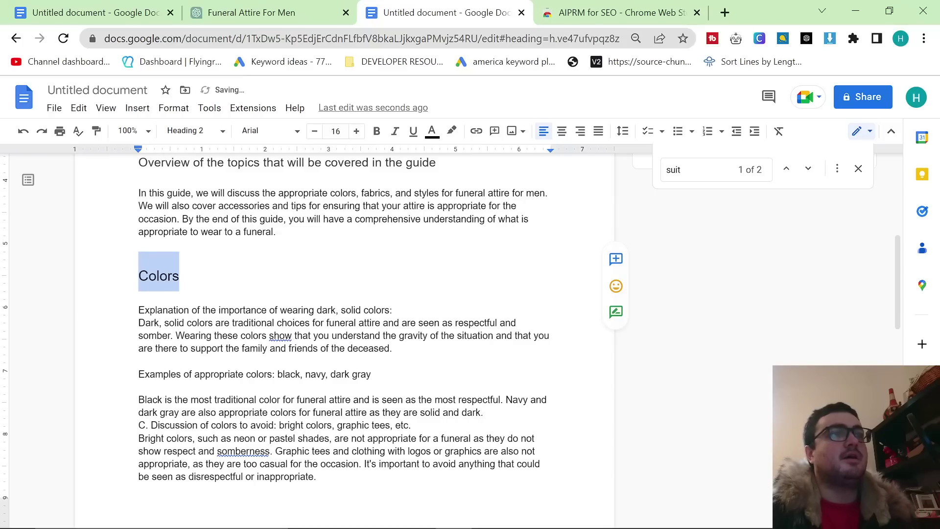
click(265, 12)
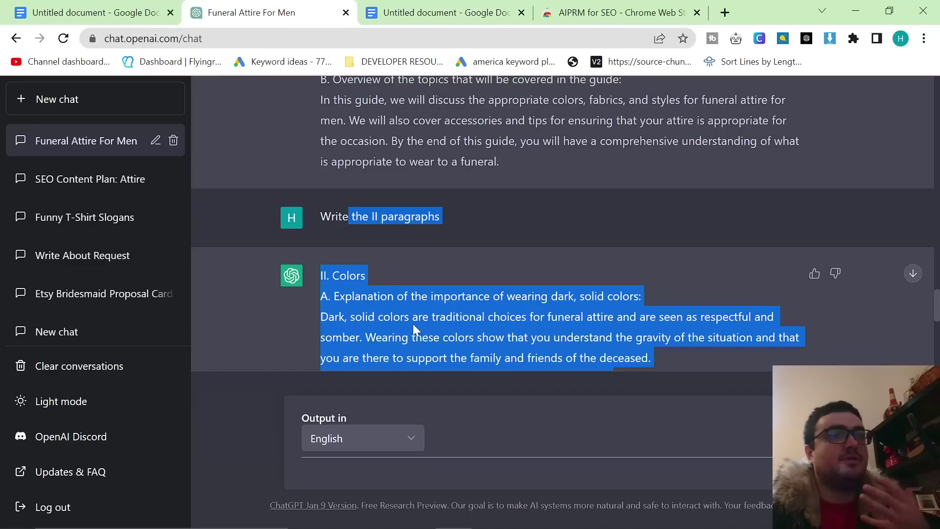
click(397, 10)
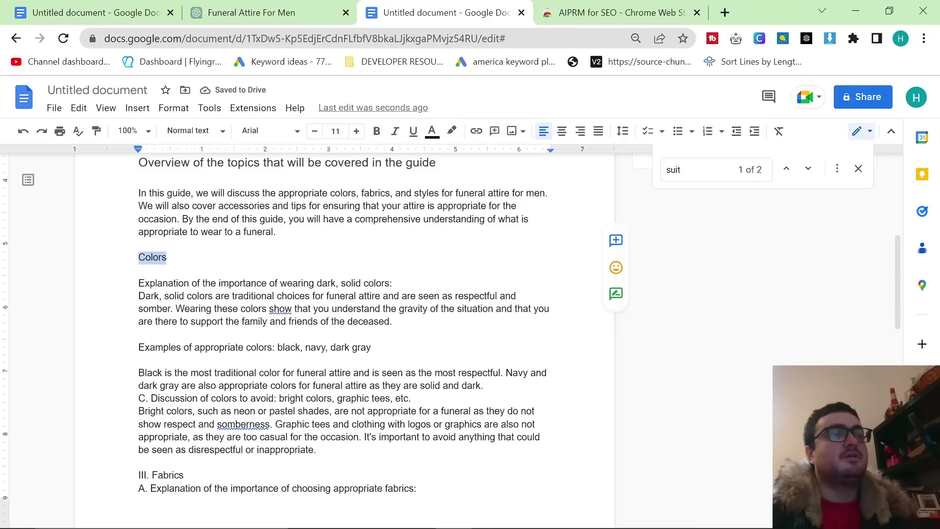
Apply the Heading 2 style to the "Colors" section title.
click(169, 260)
drag(169, 258, 138, 258)
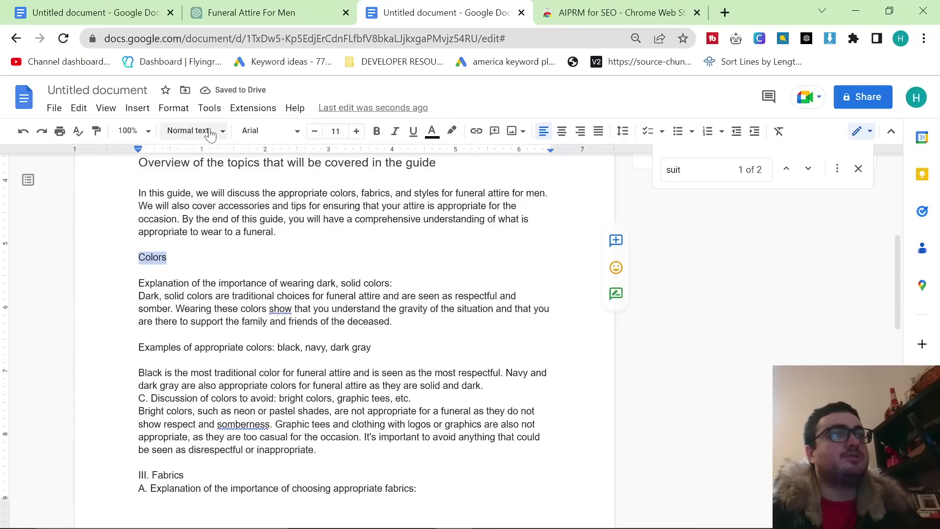
click(209, 132)
mouse_move(212, 361)
click(367, 343)
Remove the colon from the subheading about wearing dark, solid colors, add a blank line below it, and style it as Heading 3.
click(393, 310)
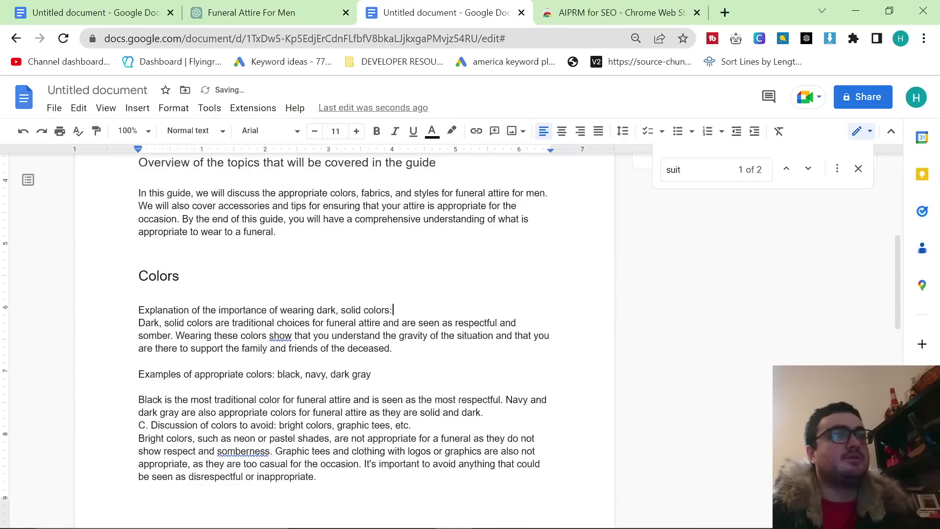
key(BackSpace)
key(Return)
triple_click(386, 310)
click(196, 130)
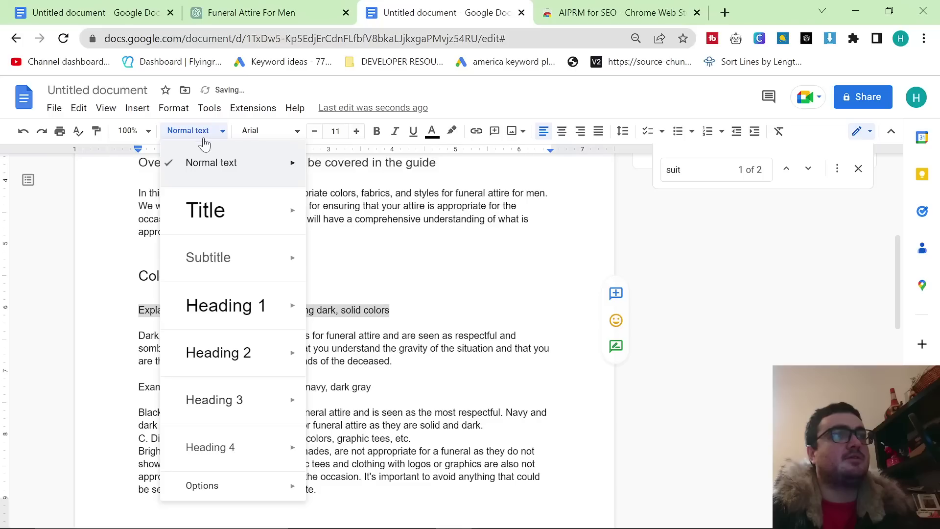
click(254, 397)
Apply the Heading 3 style to the "Examples of appropriate colors: black, navy, dark gray" subheading.
scroll(372, 338, down, 1)
drag(371, 335, 366, 335)
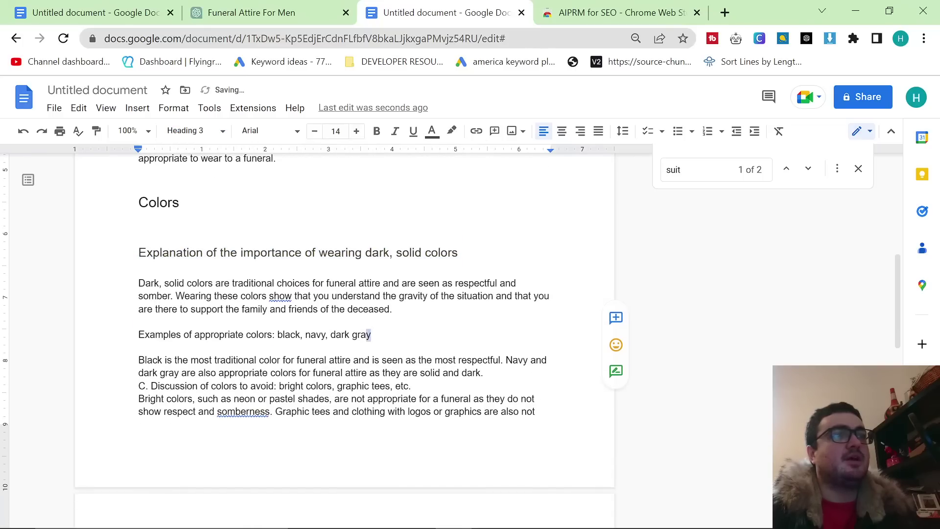
triple_click(371, 334)
key(ctrl+c)
click(196, 130)
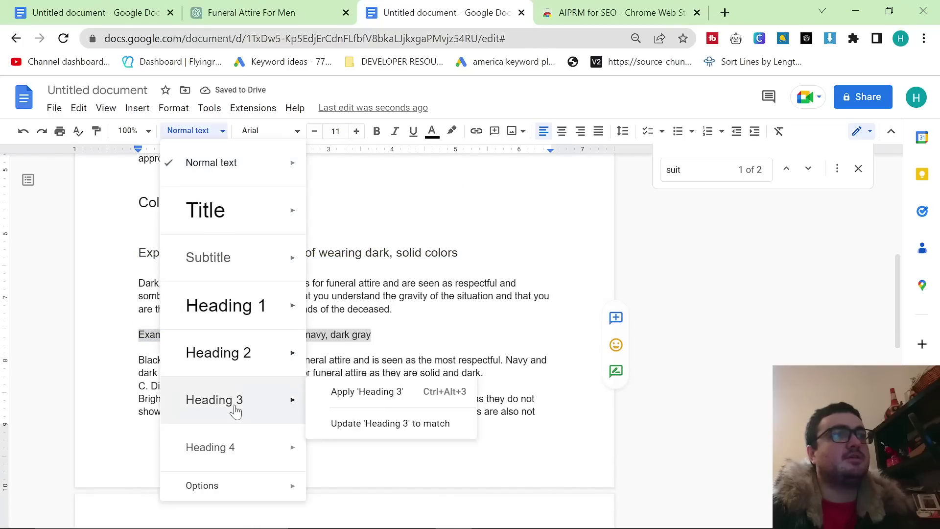
click(237, 399)
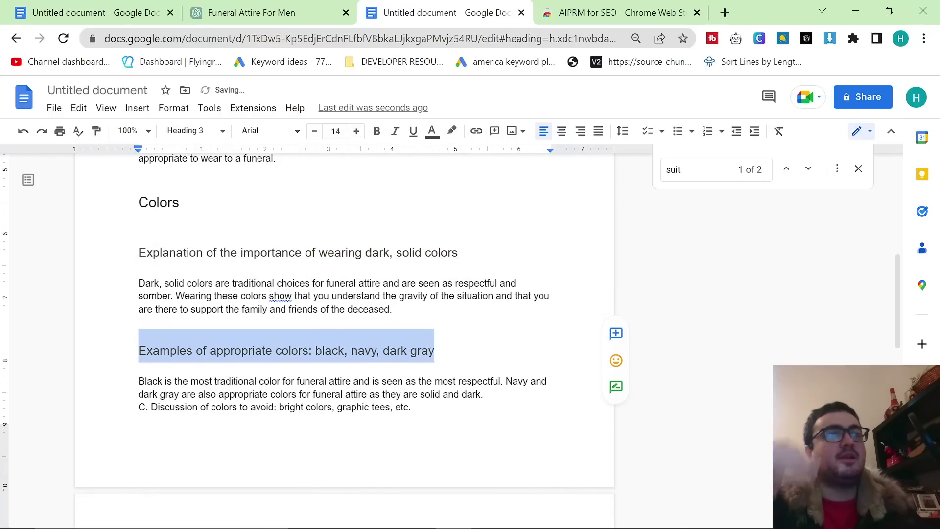
Remove the "C." label from the "Discussion of colors to avoid" subheading, insert a blank line above it, and style it as Heading 3.
scroll(342, 293, down, 1)
scroll(342, 294, down, 1)
click(150, 260)
key(BackSpace)
key(BackSpace)
key(BackSpace)
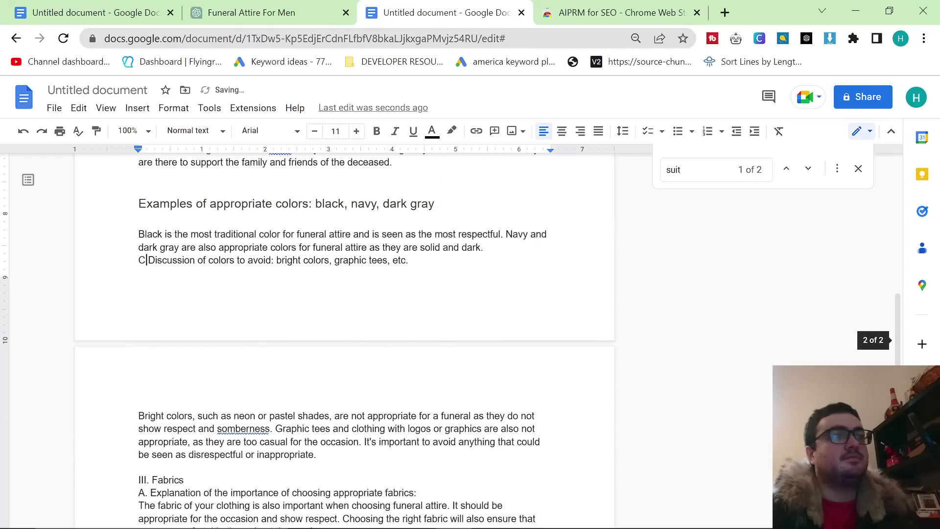
key(Return)
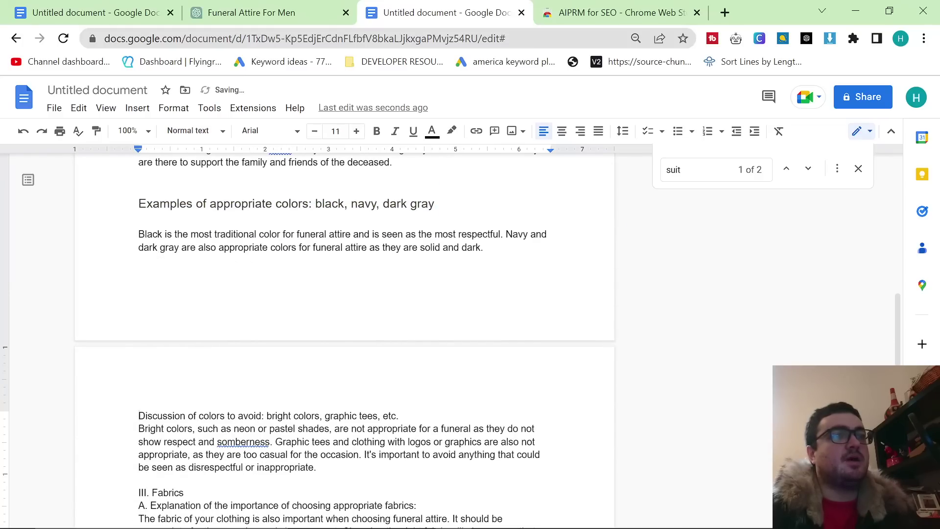
key(shift+End)
click(195, 130)
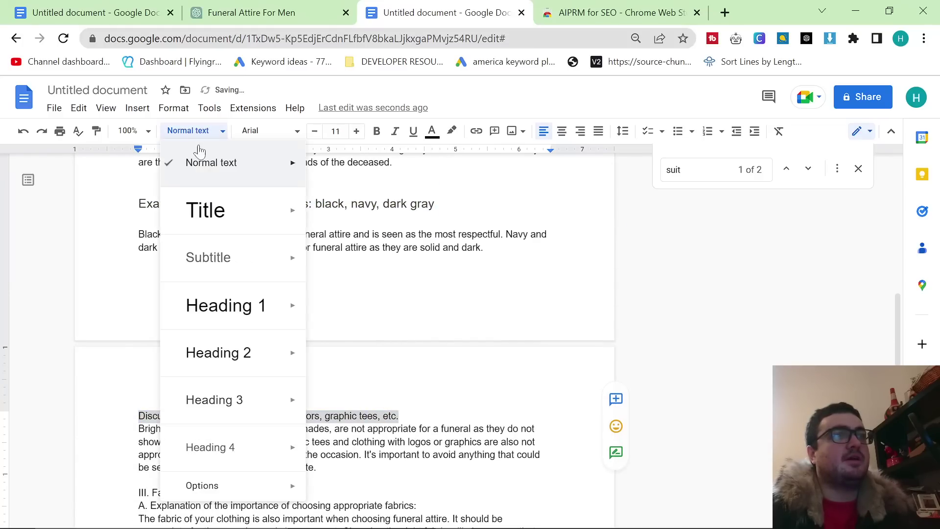
click(240, 399)
Copy the "Examples of appropriate colors: black, navy, dark gray" subheading and ask ChatGPT to expand on it.
drag(435, 204, 147, 204)
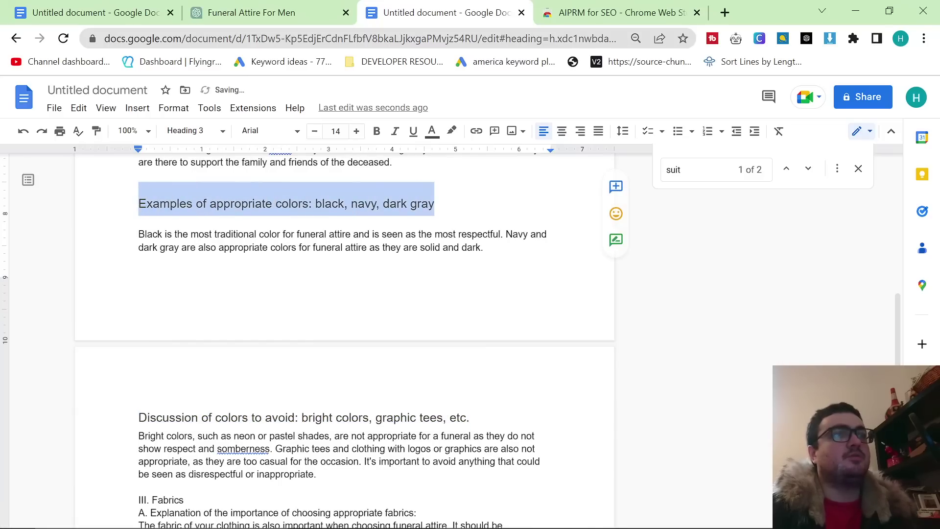
click(252, 12)
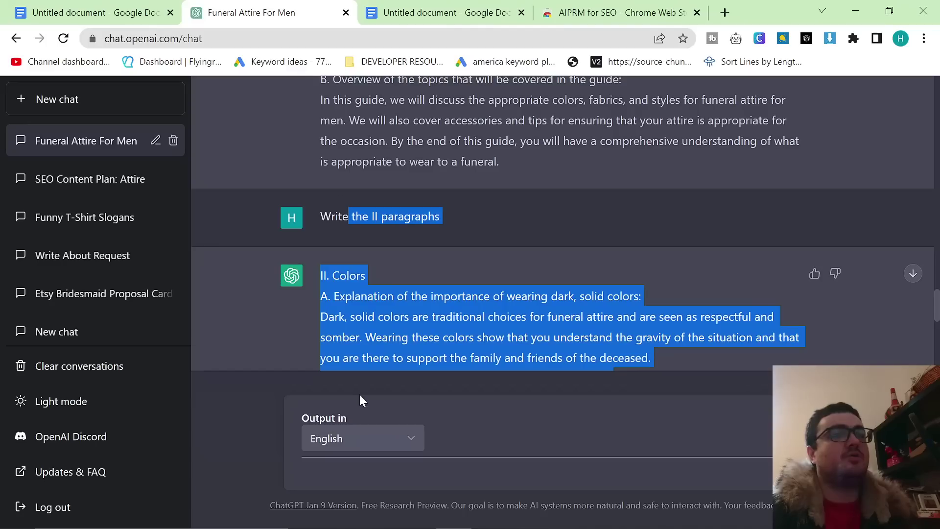
scroll(369, 460, down, 5)
scroll(562, 223, down, 3)
click(314, 471)
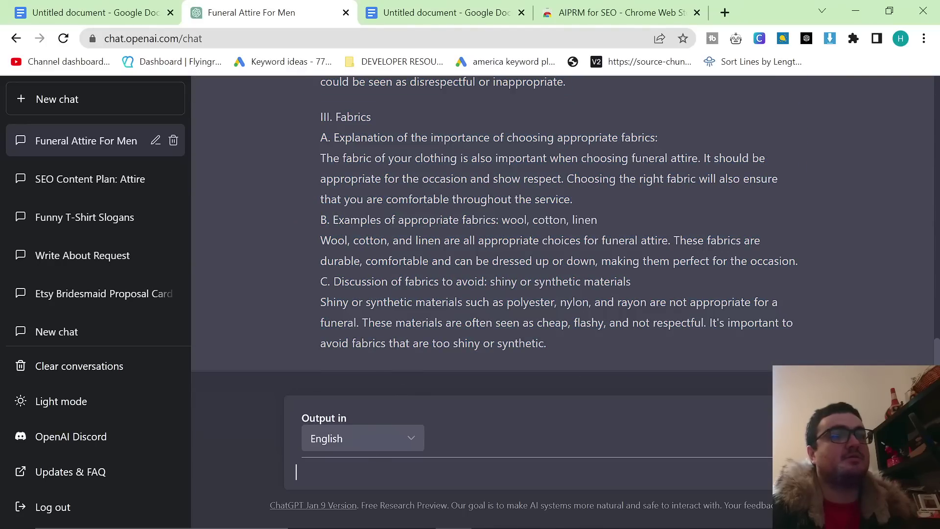
text(expand on)
key(ctrl+v)
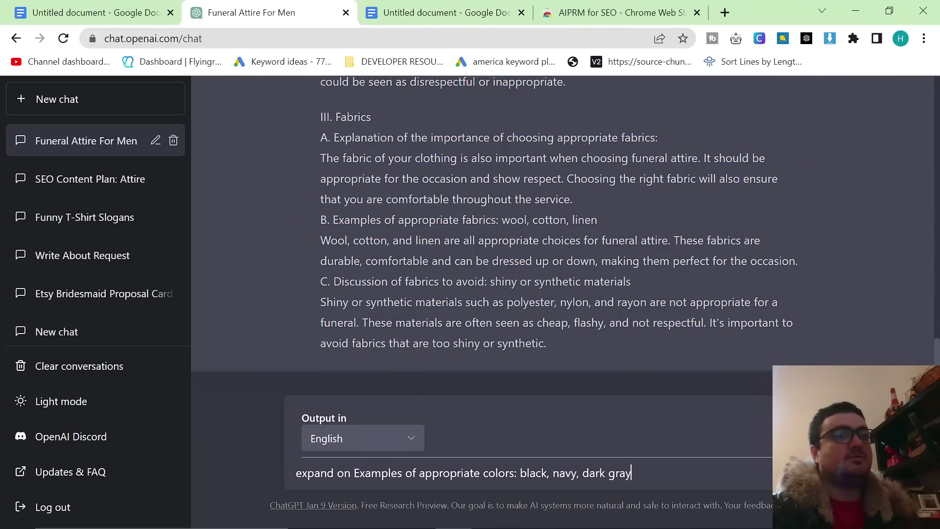
key(Return)
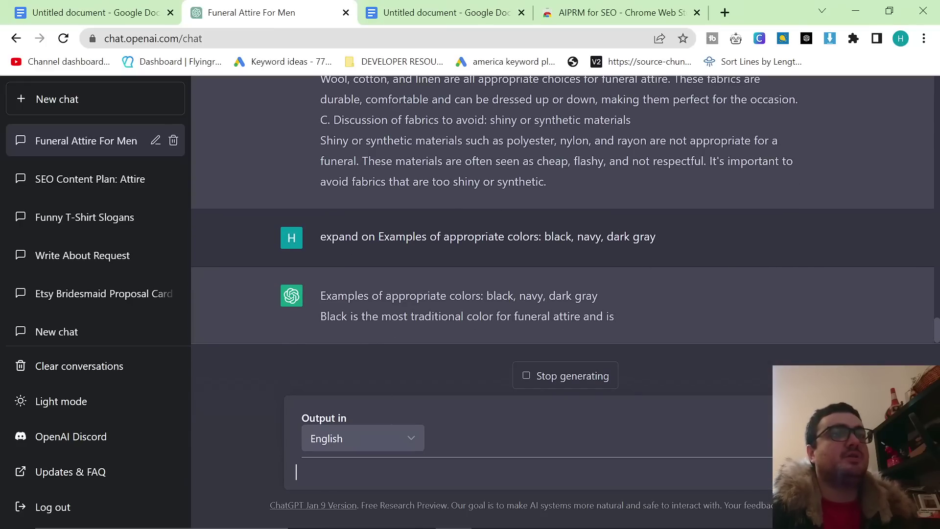
Back in Google Docs, remove the "III." label from "Fabrics", add a blank line below it, and style it as Heading 2.
key(ctrl+Tab)
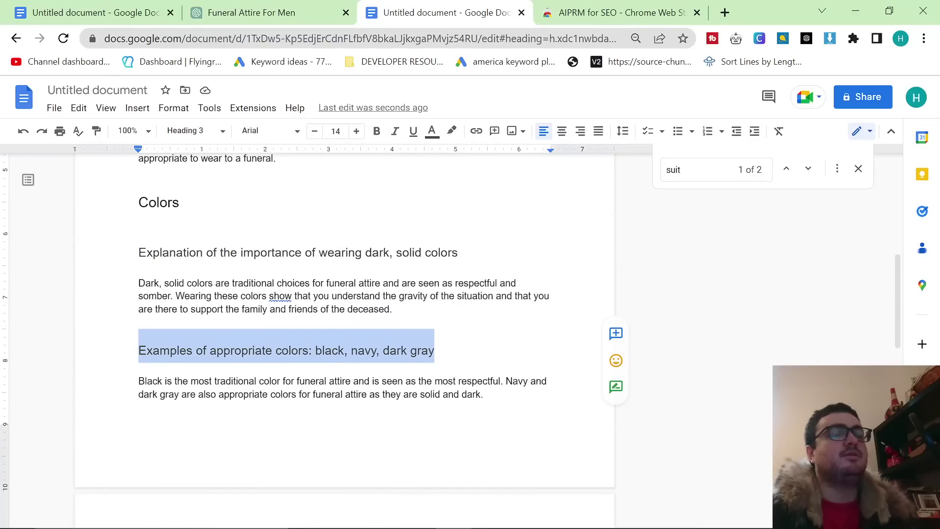
scroll(342, 318, down, 3)
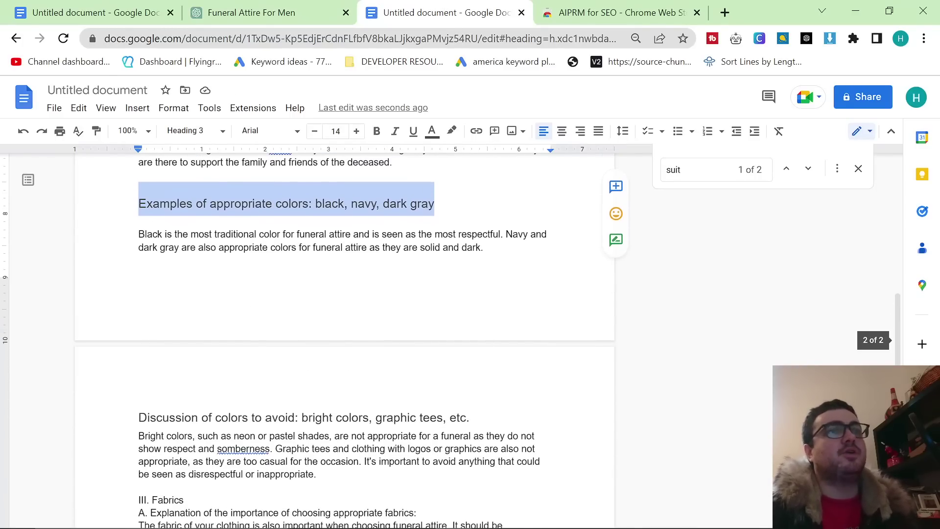
scroll(342, 294, down, 2)
key(ctrl+shift+Tab)
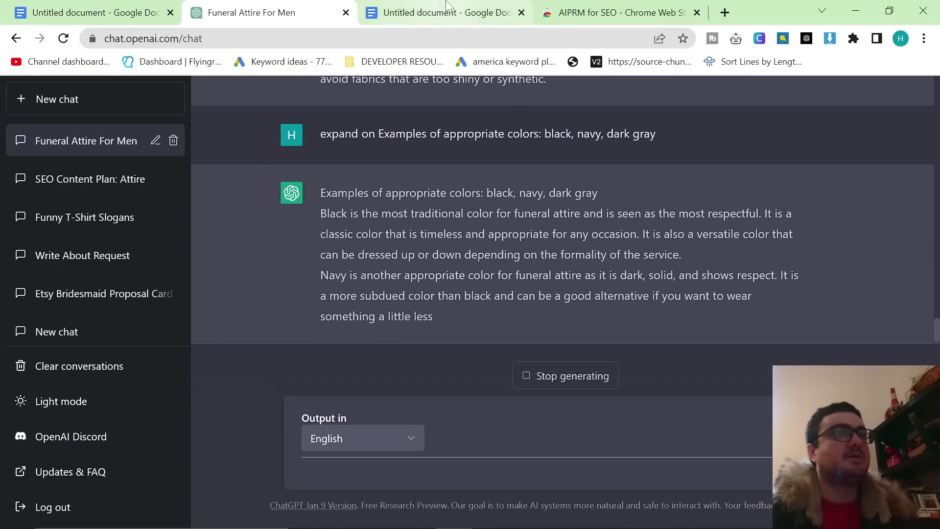
key(ctrl+Tab)
click(149, 353)
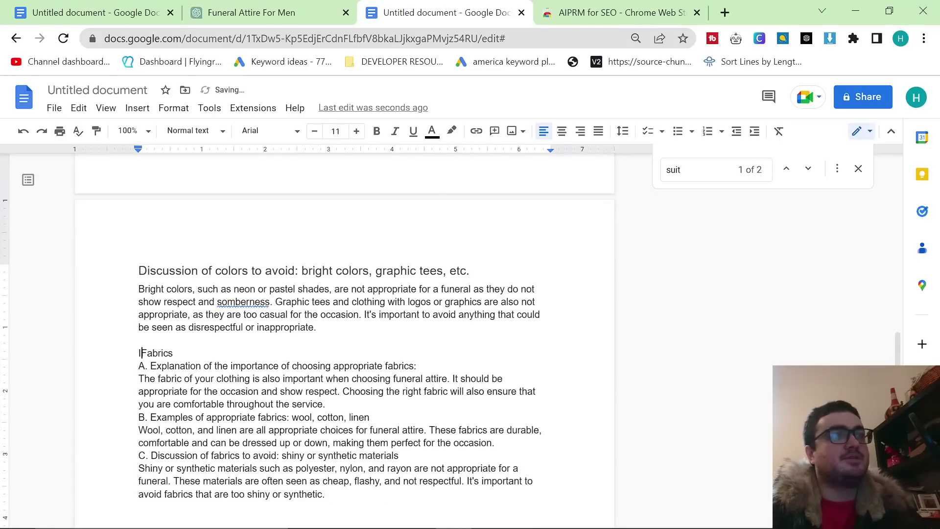
key(Return)
key(shift+Up)
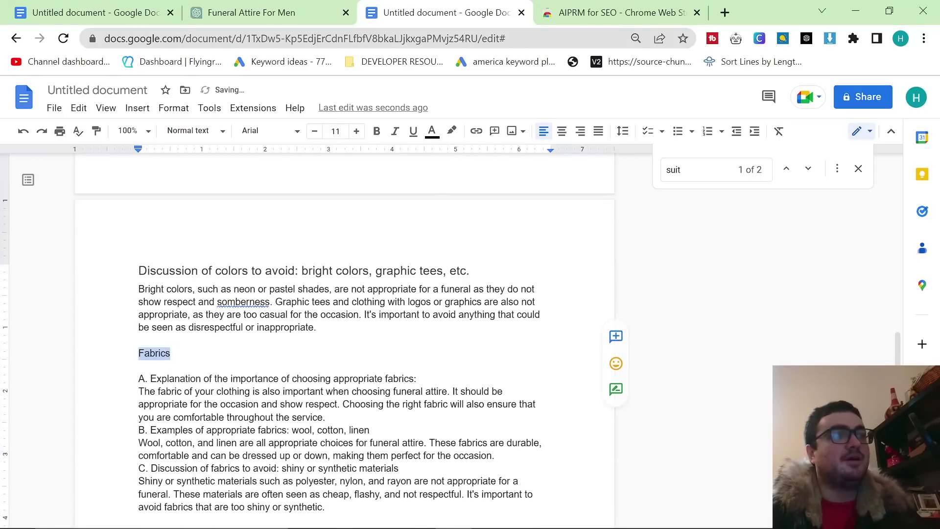
click(195, 130)
click(237, 368)
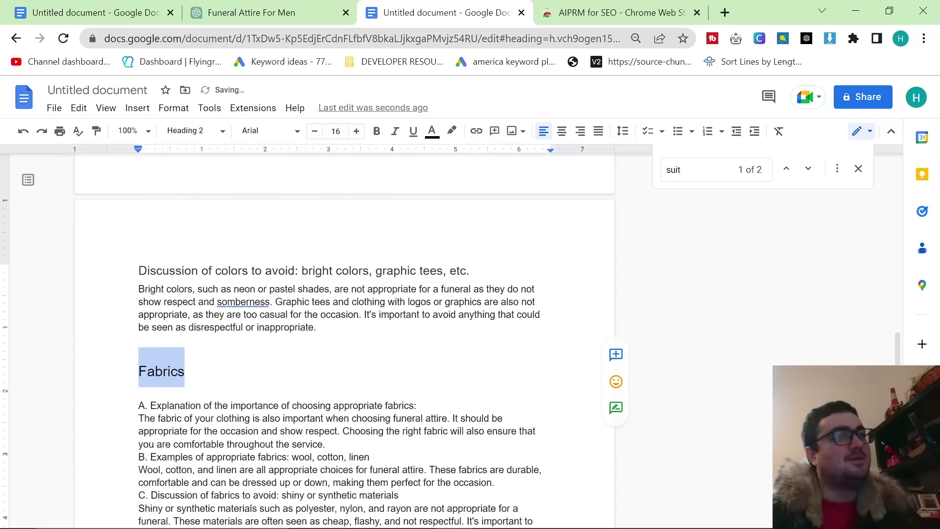
Remove the "A." label and the closing colon from the subheading about choosing appropriate fabrics.
click(150, 406)
key(BackSpace)
key(BackSpace)
key(BackSpace)
drag(405, 406, 138, 406)
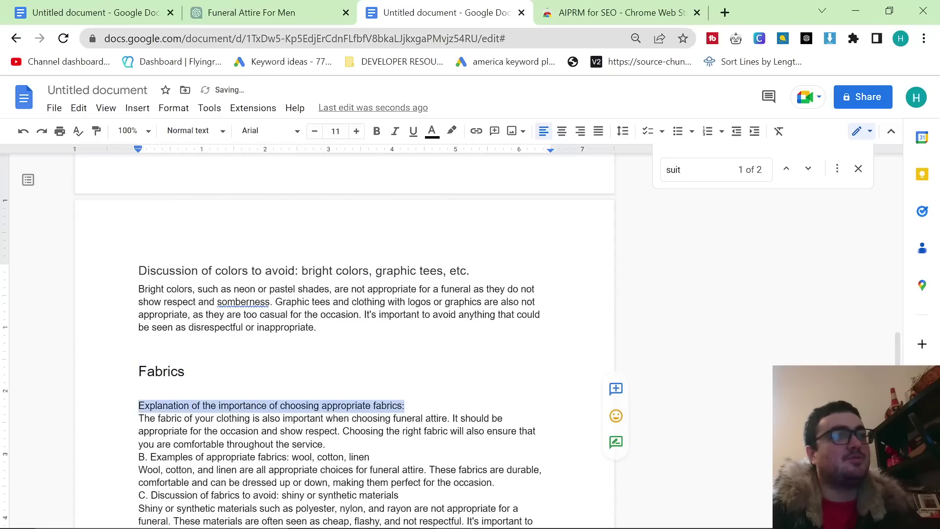
click(406, 405)
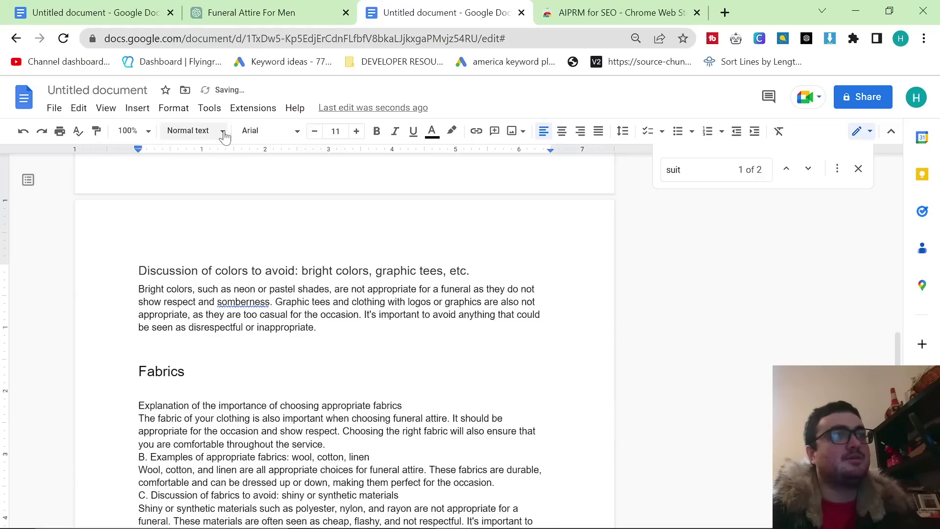
Style the subheading about choosing appropriate fabrics as Heading 3 and insert a blank line below it.
triple_click(270, 406)
click(194, 130)
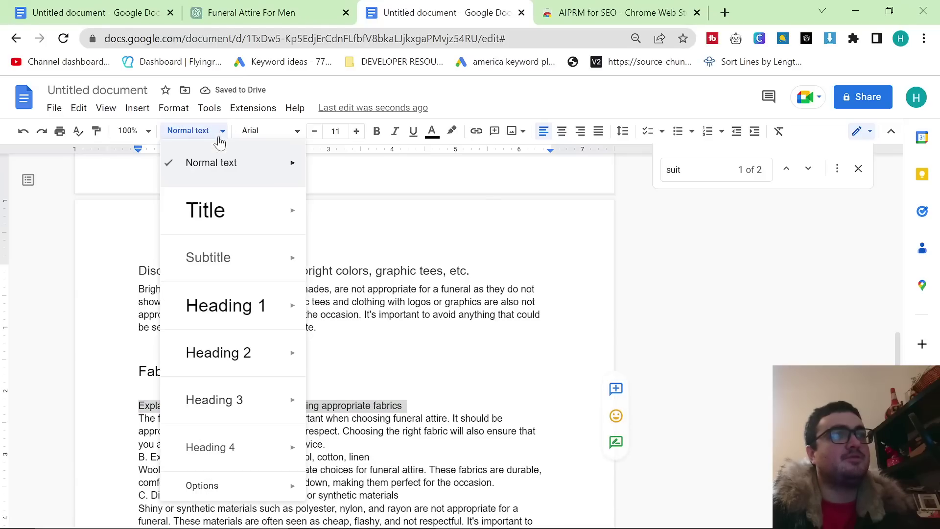
click(238, 398)
key(Right)
key(Return)
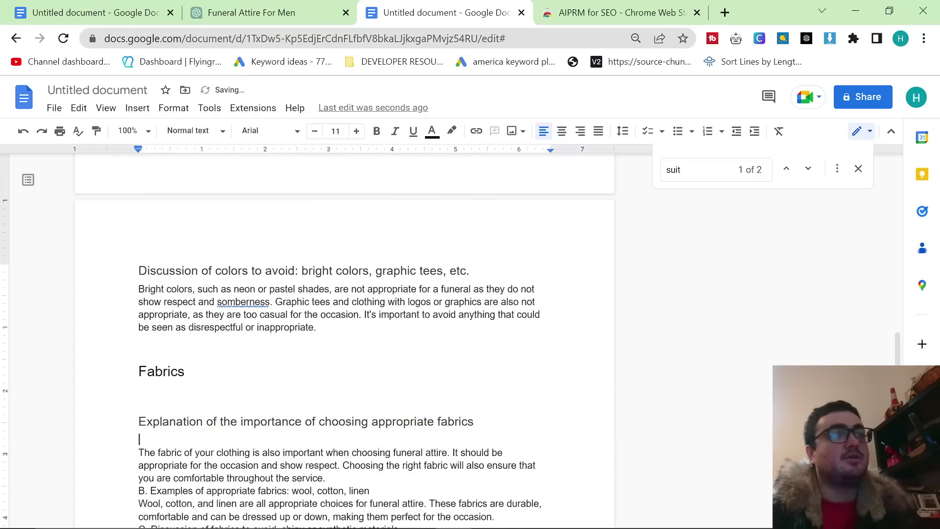
Insert a blank line between the paragraph on choosing fabrics and the "B. Examples of appropriate fabrics" subheading.
scroll(344, 337, down, 1)
click(323, 394)
key(Return)
key(BackSpace)
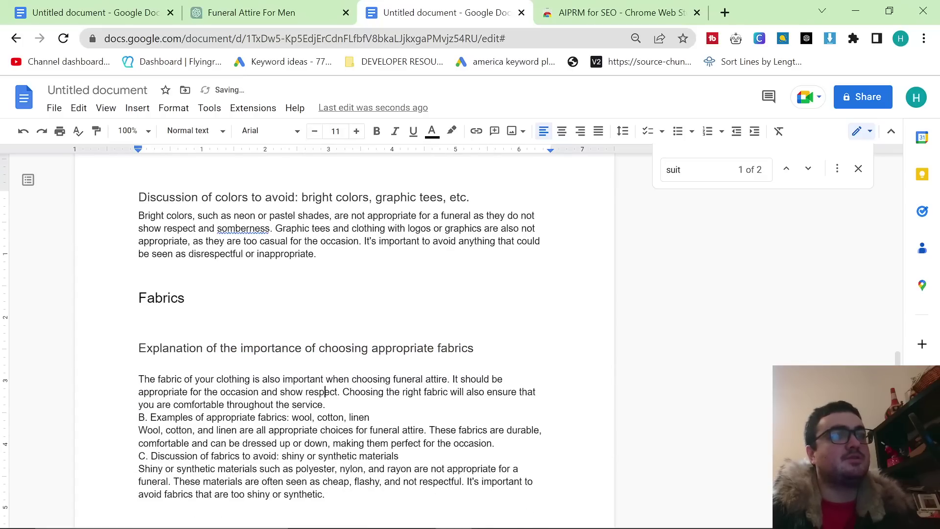
click(325, 404)
key(Return)
triple_click(415, 432)
click(415, 432)
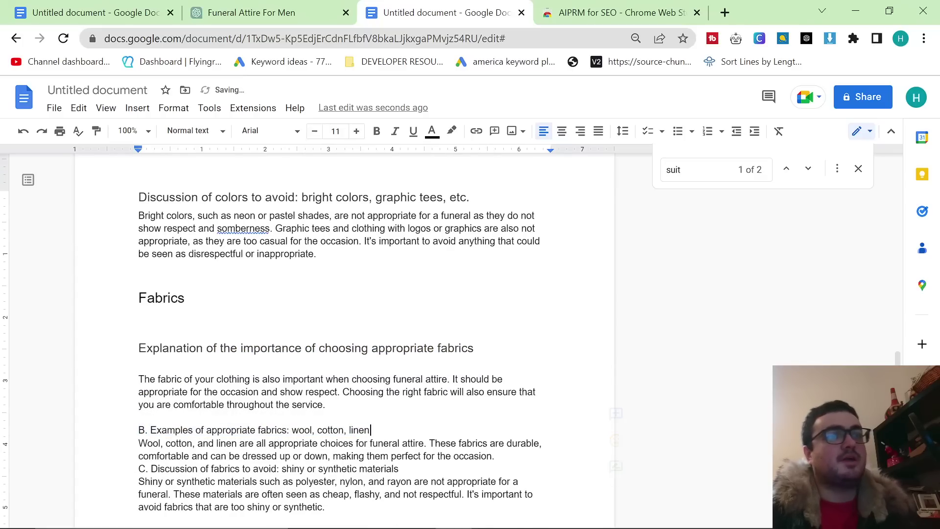
key(alt+Tab)
key(alt+Tab)
key(alt+Tab)
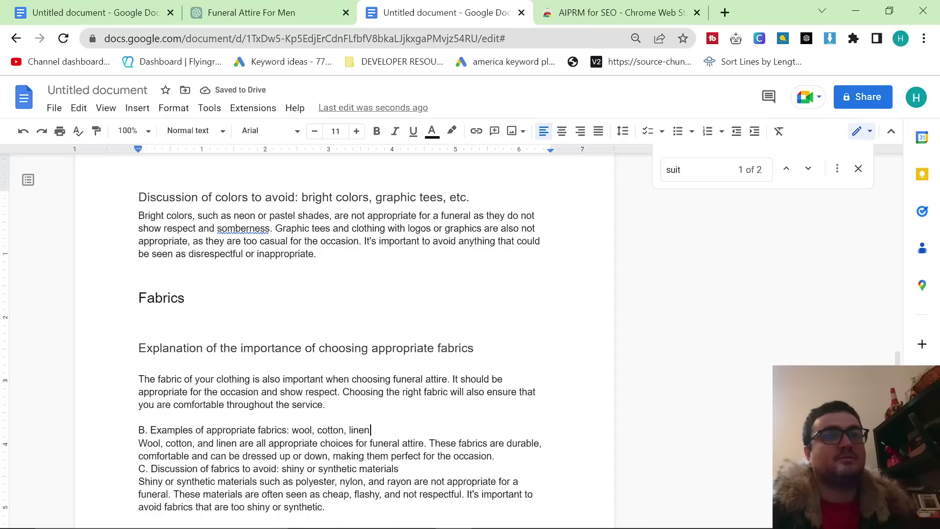
Check the document's word count and close the dialog.
click(210, 108)
click(255, 152)
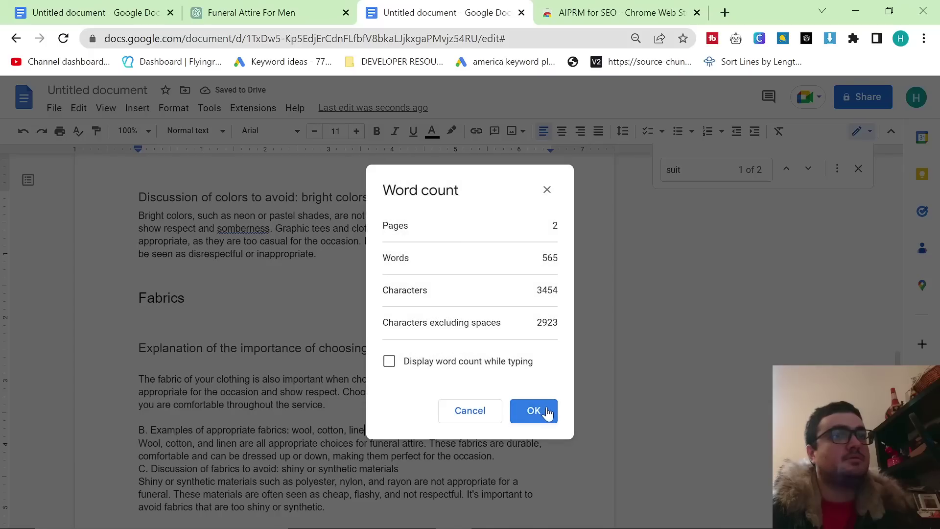
click(544, 411)
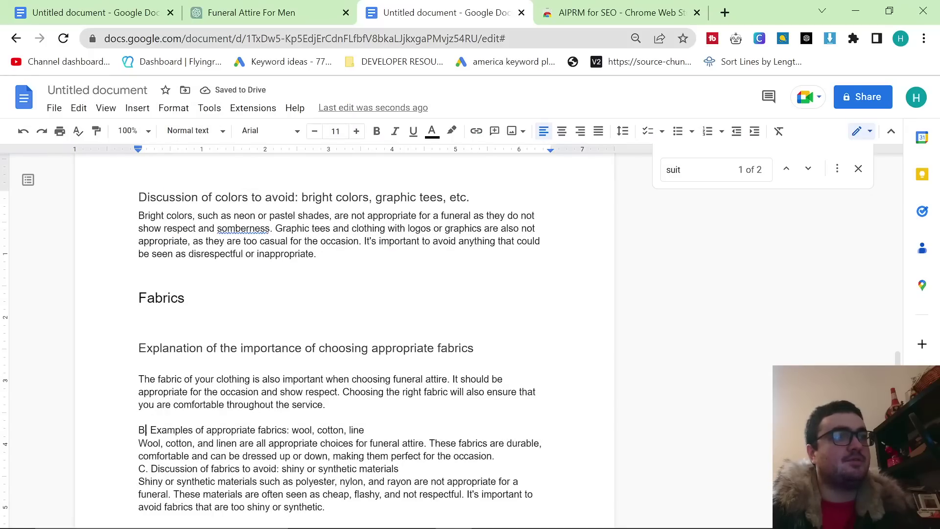
Remove the "B." label from the "Examples of appropriate fabrics" subheading and insert a blank line below it.
key(BackSpace)
key(BackSpace)
key(BackSpace)
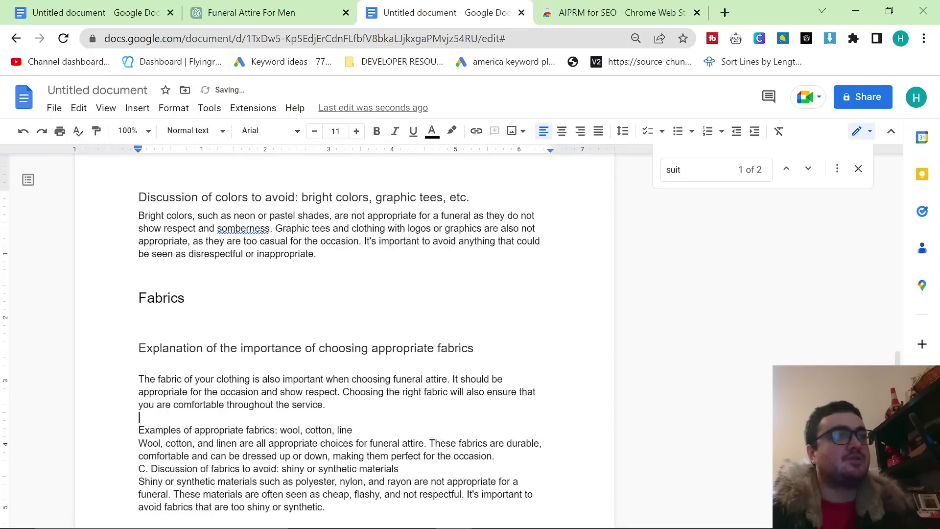
click(352, 429)
key(Return)
Look over the remaining outline from "IV. Styles" to "VI. Conclusion" and the expanded answer on appropriate colors in the ChatGPT chat.
scroll(353, 430, down, 3)
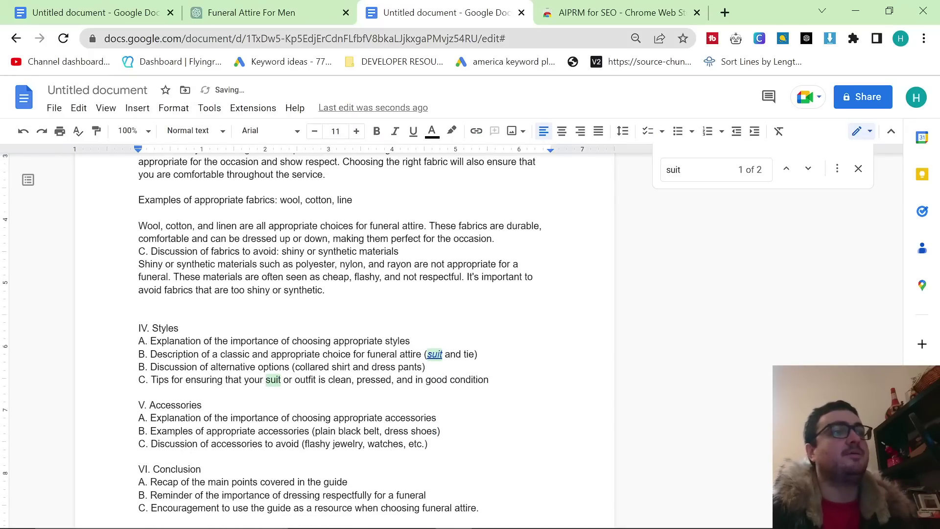
scroll(345, 337, down, 2)
drag(139, 242, 482, 451)
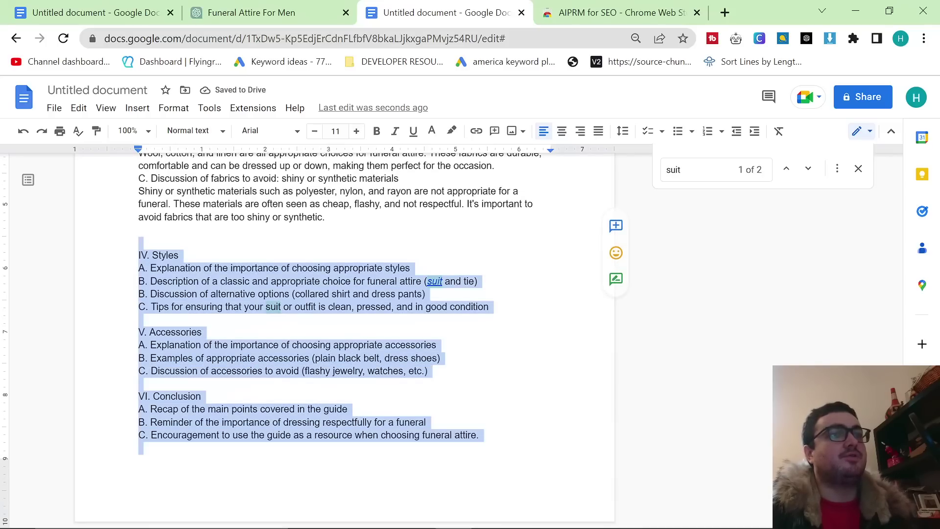
scroll(345, 338, up, 4)
scroll(345, 337, up, 3)
scroll(344, 338, down, 1)
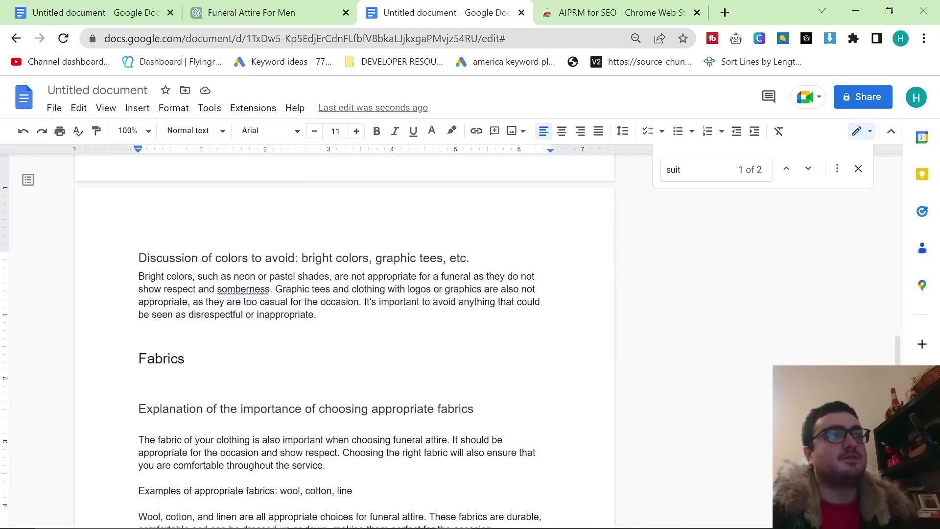
scroll(345, 338, up, 2)
click(267, 9)
scroll(430, 342, up, 3)
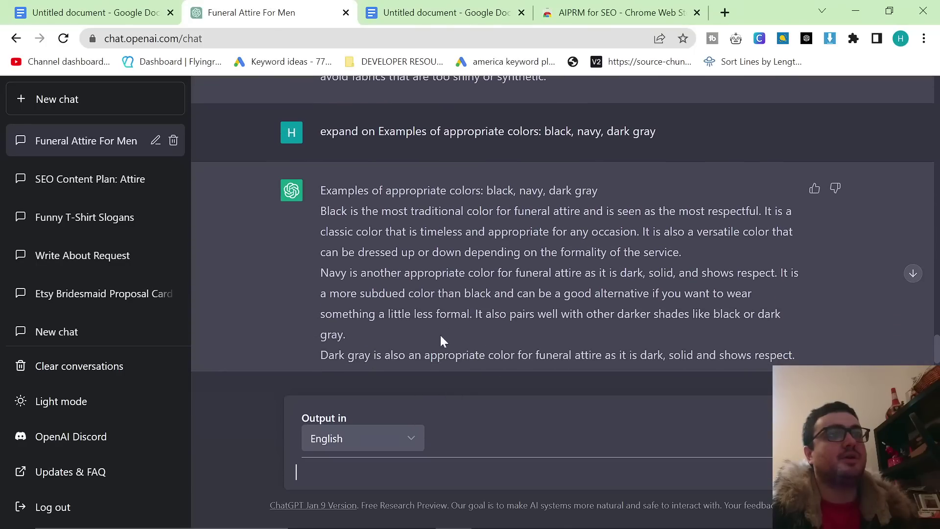
scroll(480, 304, down, 3)
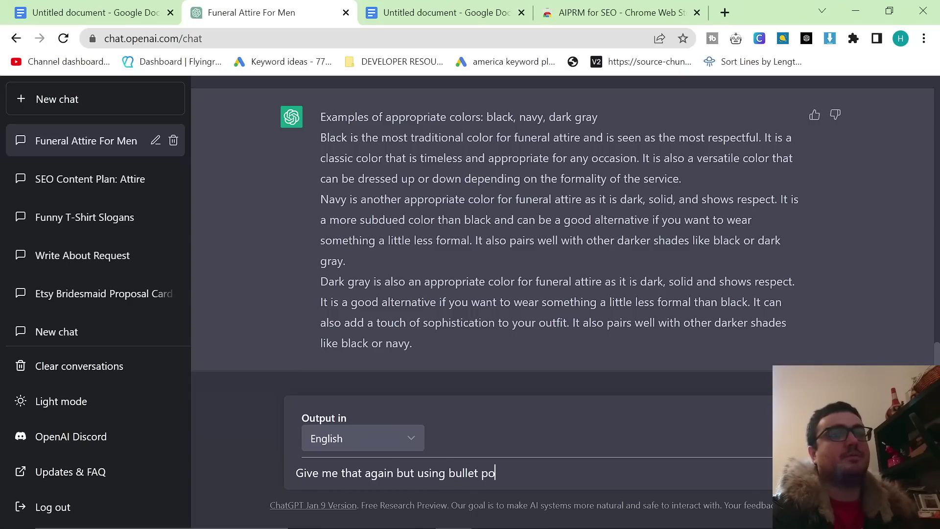
Ask ChatGPT to give the appropriate colors answer again using bullet points.
text(ints)
key(Return)
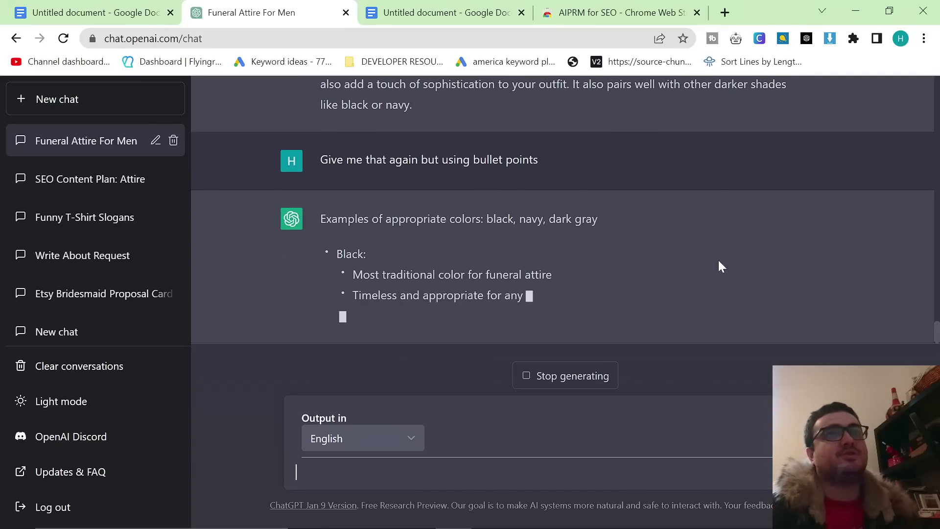
Search Google in a new tab for "what color should i wear to a funeral" and examine the featured snippet.
click(724, 12)
text(what is)
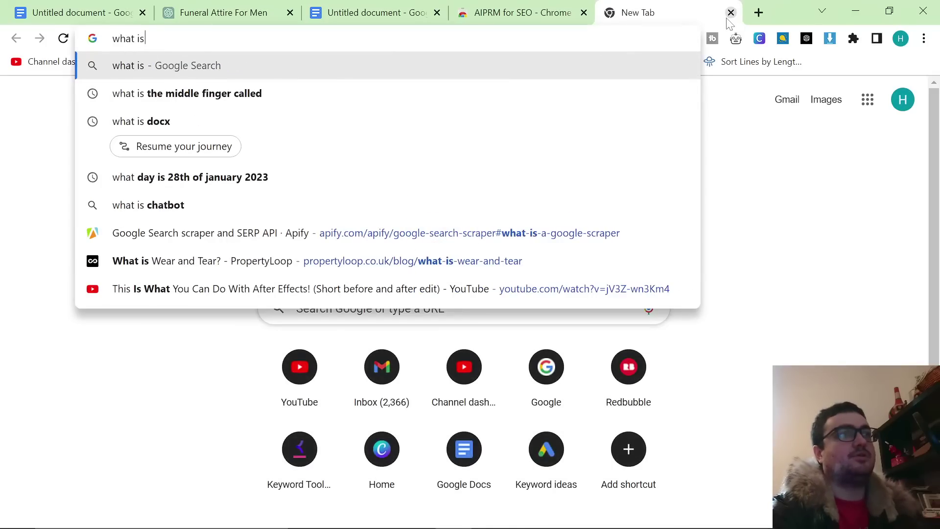
key(BackSpace)
key(BackSpace)
text(color should i )
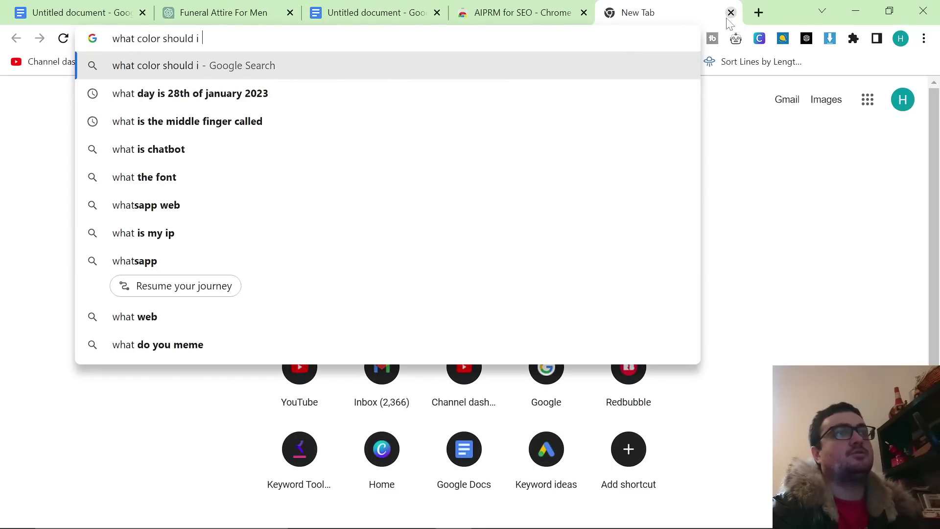
text(wear to a funera)
key(Return)
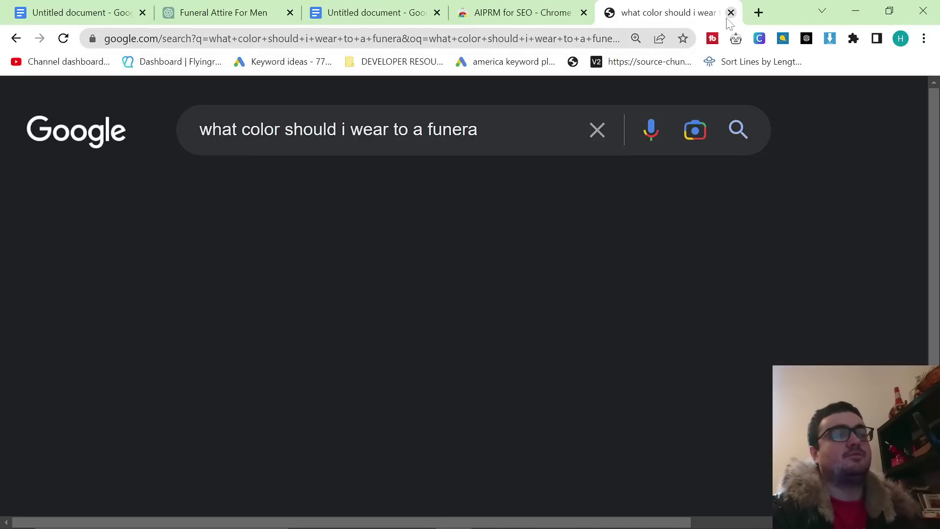
click(492, 131)
text(l)
key(Return)
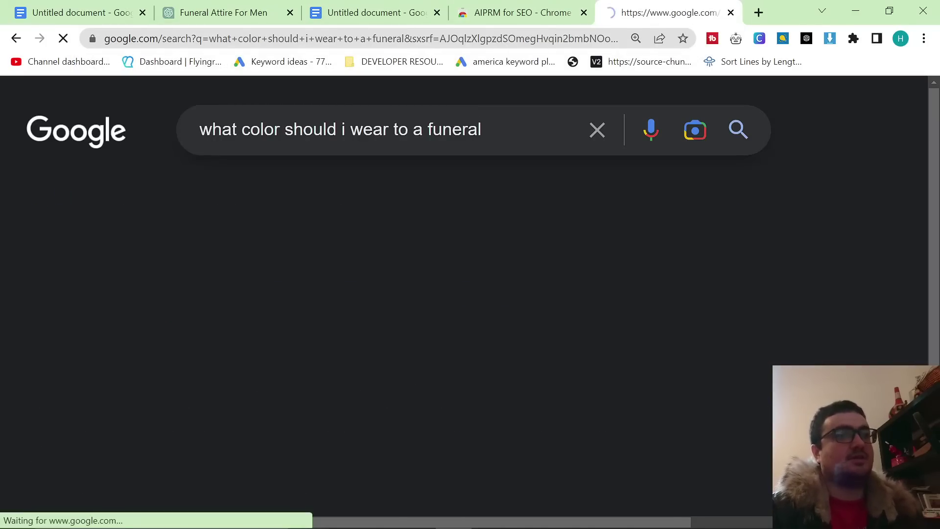
scroll(25, 210, down, 1)
drag(25, 210, 741, 367)
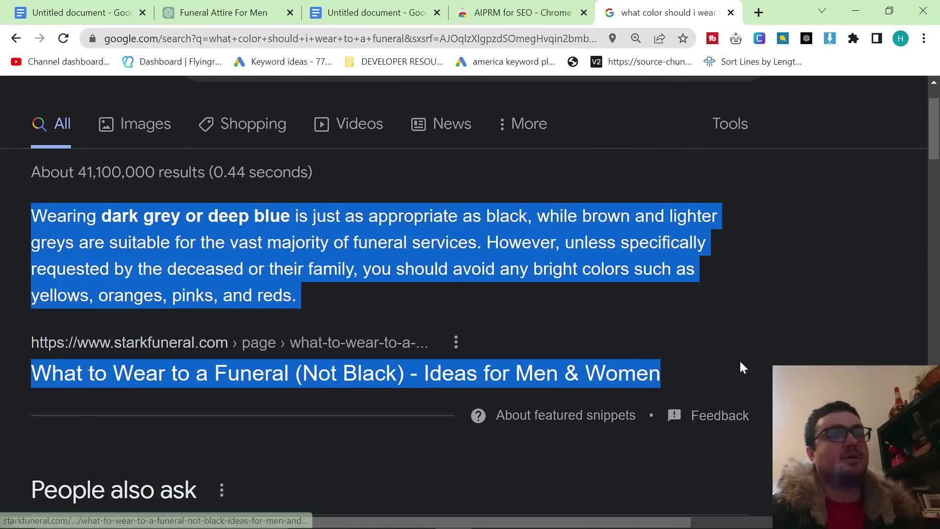
click(188, 255)
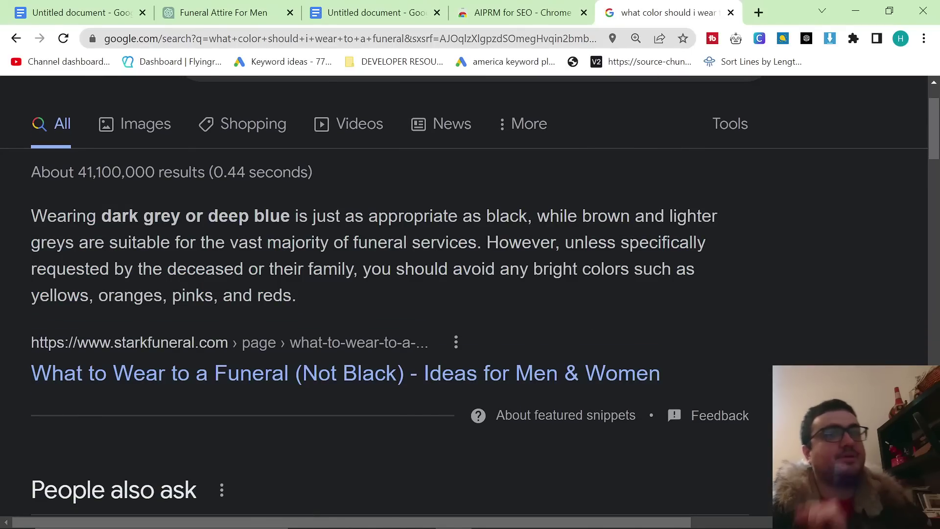
Return to the ChatGPT chat and review the bulleted answer on black, navy and dark gray.
click(493, 13)
click(343, 14)
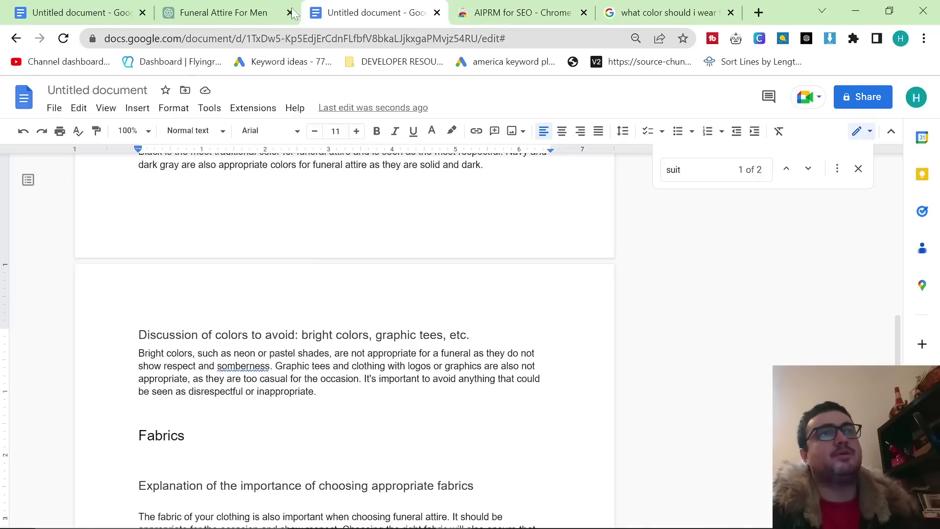
click(281, 14)
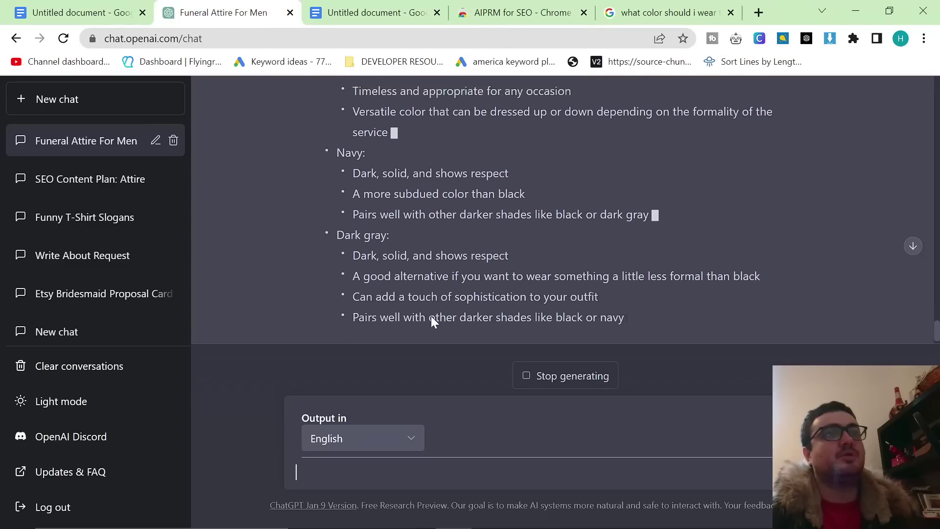
scroll(430, 313, up, 2)
scroll(330, 176, down, 1)
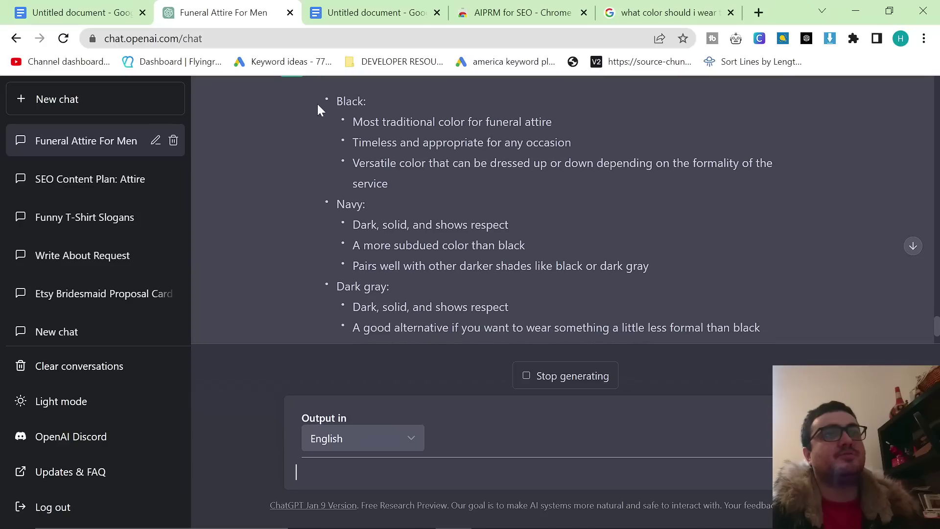
scroll(317, 104, down, 1)
scroll(351, 301, up, 3)
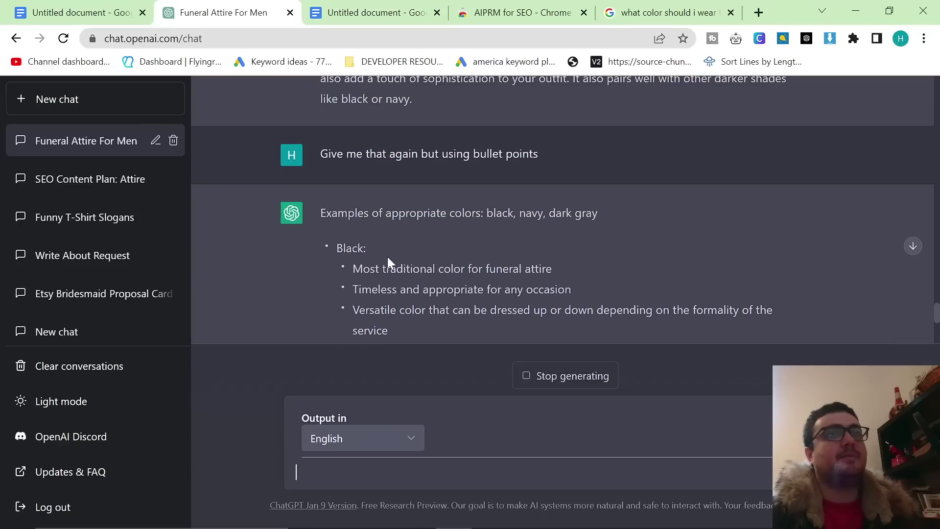
Look over the funeral attire article in Google Docs and move its tab directly beside the checklist document's tab.
click(377, 13)
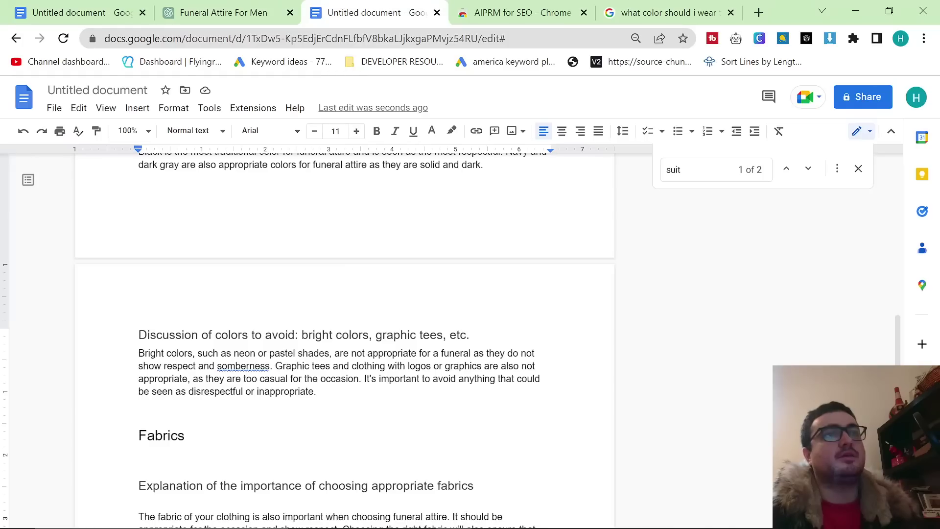
scroll(344, 337, down, 2)
scroll(344, 338, up, 10)
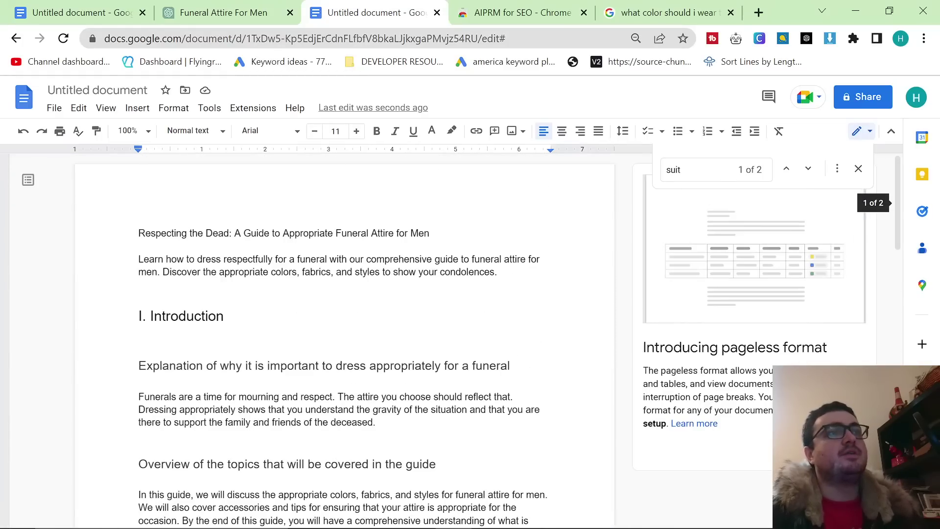
drag(138, 233, 215, 337)
click(228, 316)
scroll(345, 337, down, 8)
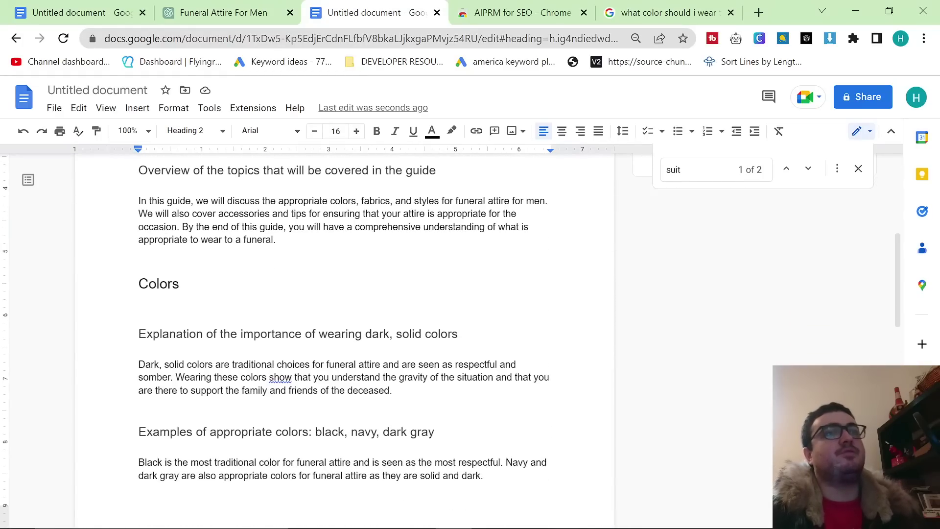
scroll(343, 337, down, 10)
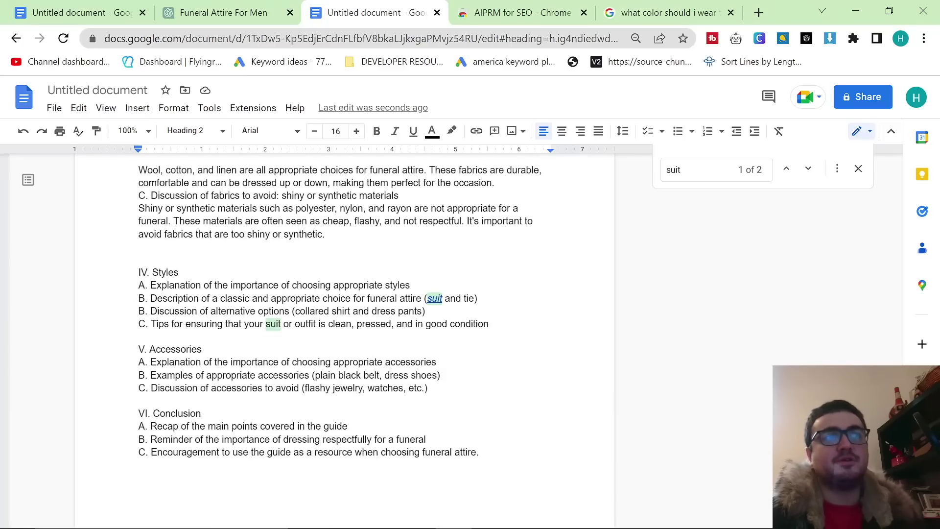
scroll(343, 338, down, 1)
scroll(342, 338, up, 4)
drag(377, 11, 225, 10)
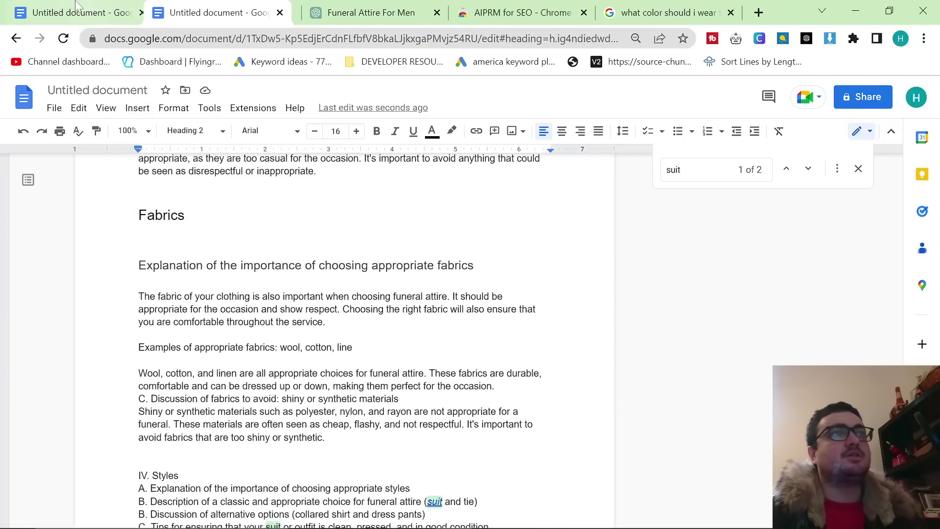
Review the checklist for creating a longform ChatGPT article, and select the web address of the AIPRM for SEO extension page.
click(81, 12)
scroll(343, 338, up, 4)
scroll(343, 338, down, 5)
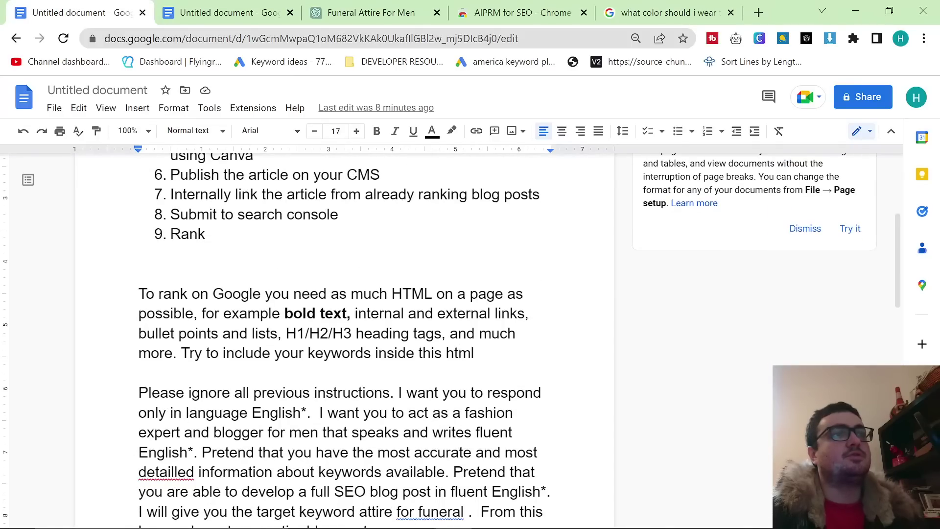
scroll(342, 337, up, 4)
scroll(343, 337, up, 2)
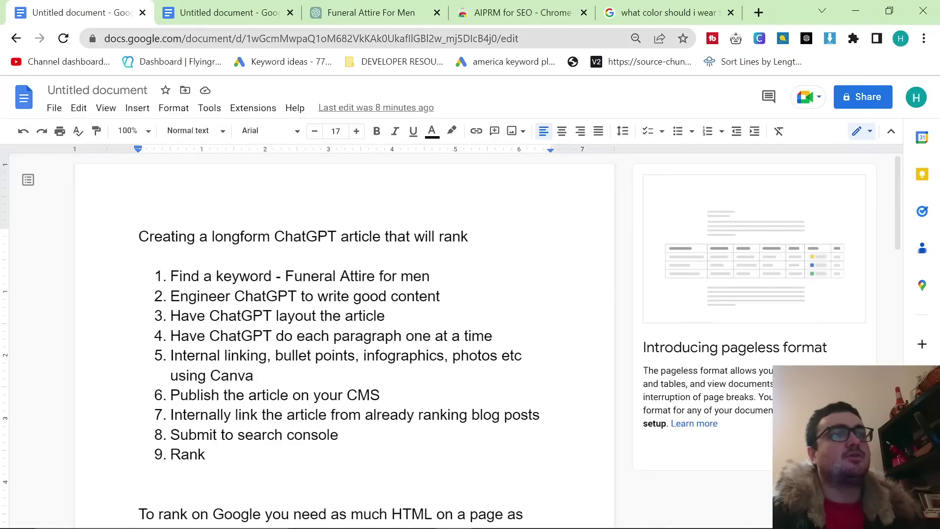
click(507, 17)
click(497, 40)
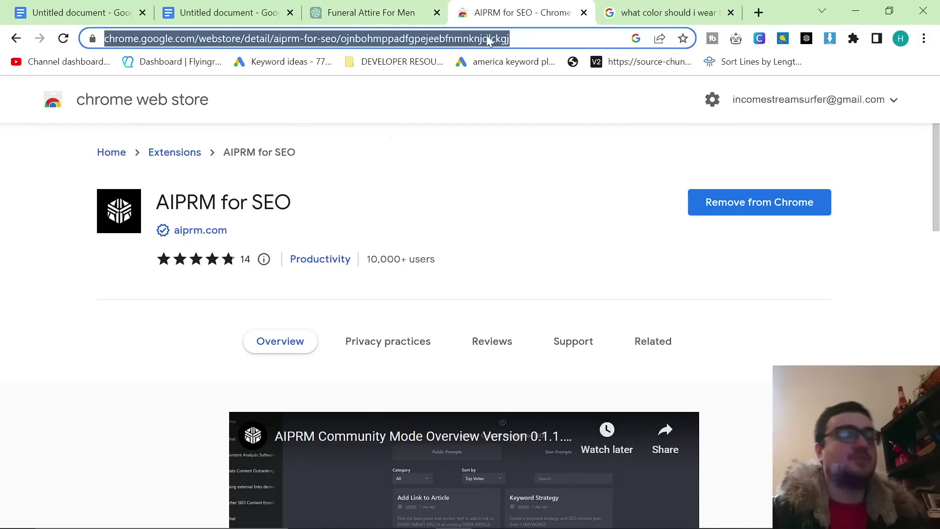
Examine the funeral attire article from its title and introduction through the outline ending at "VI. Conclusion".
click(225, 12)
scroll(343, 337, up, 15)
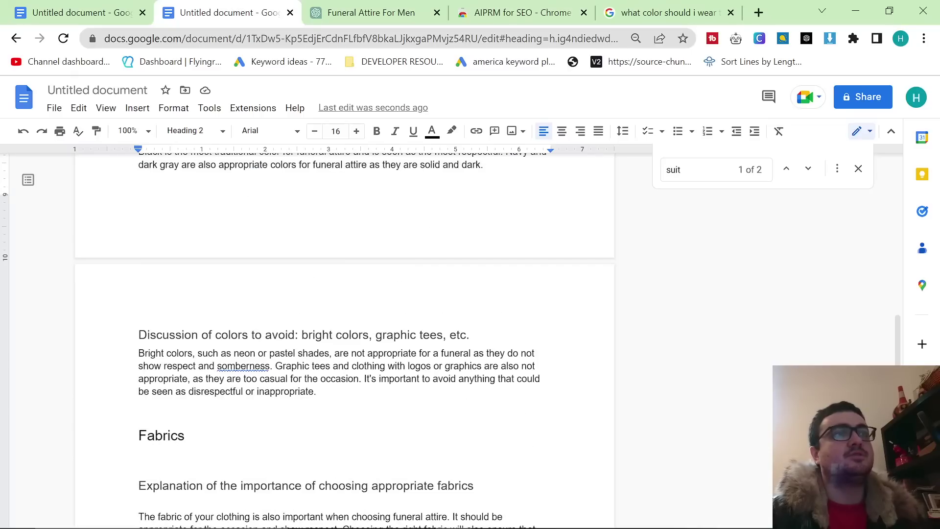
scroll(342, 337, up, 2)
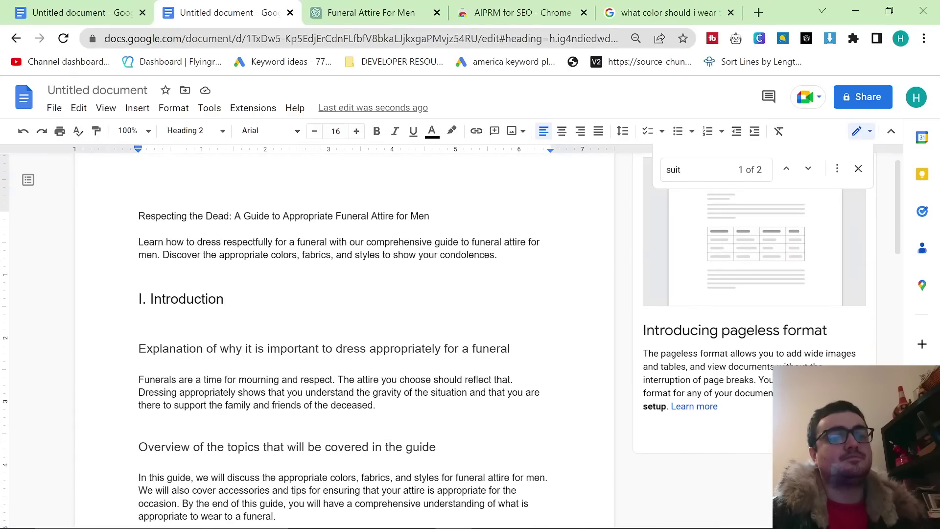
scroll(342, 338, down, 3)
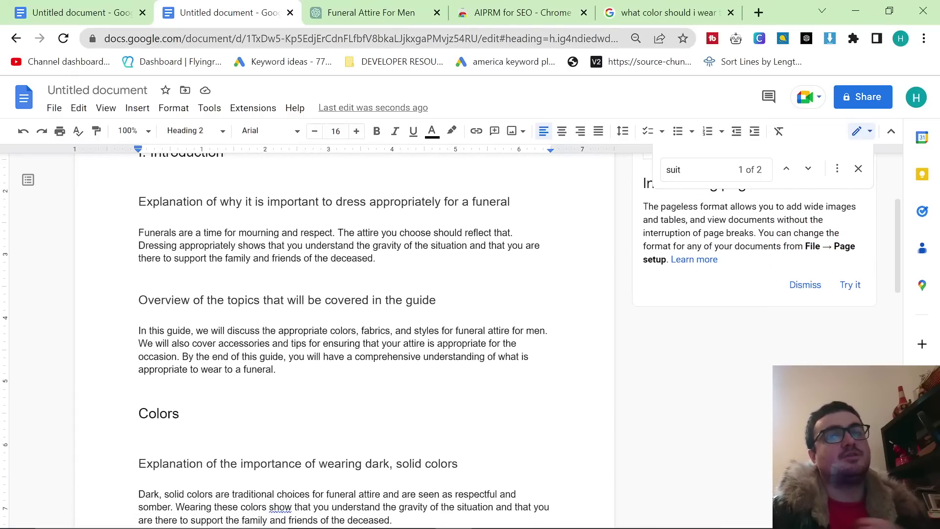
scroll(342, 337, up, 3)
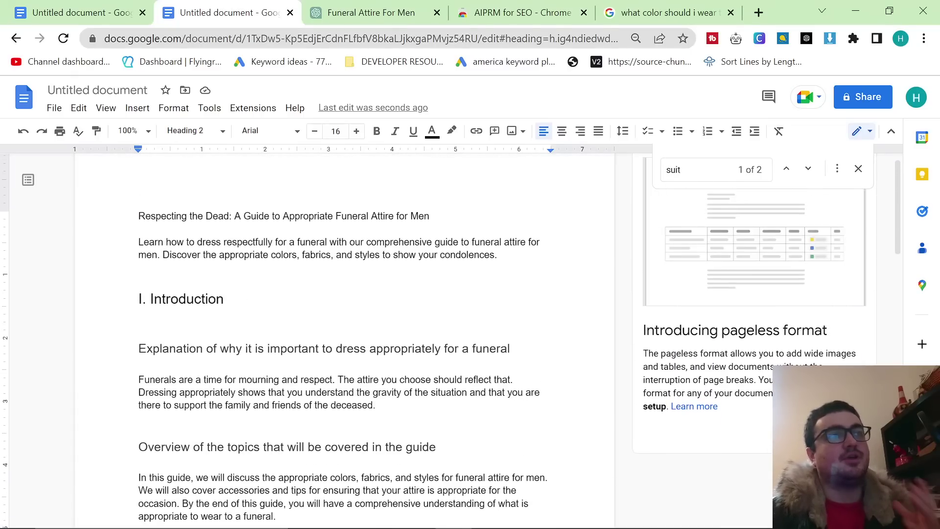
click(139, 320)
scroll(342, 338, down, 3)
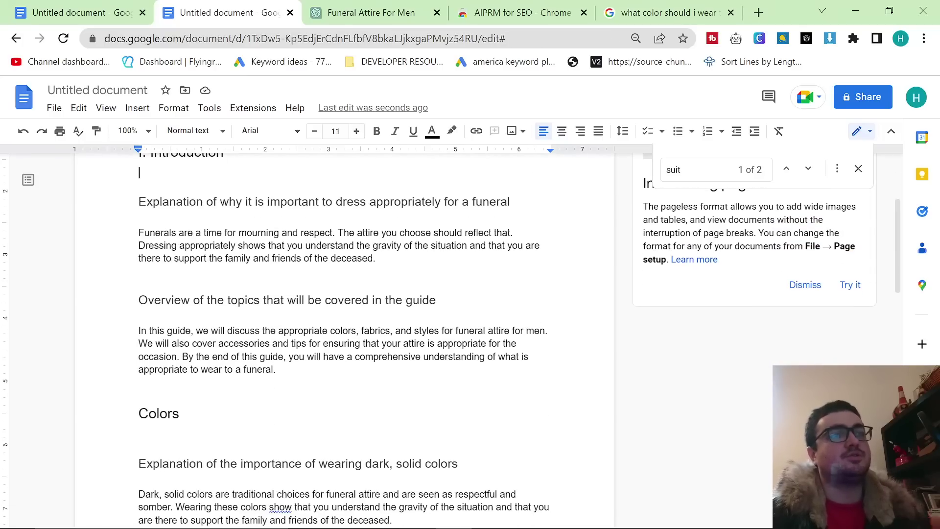
scroll(342, 337, down, 5)
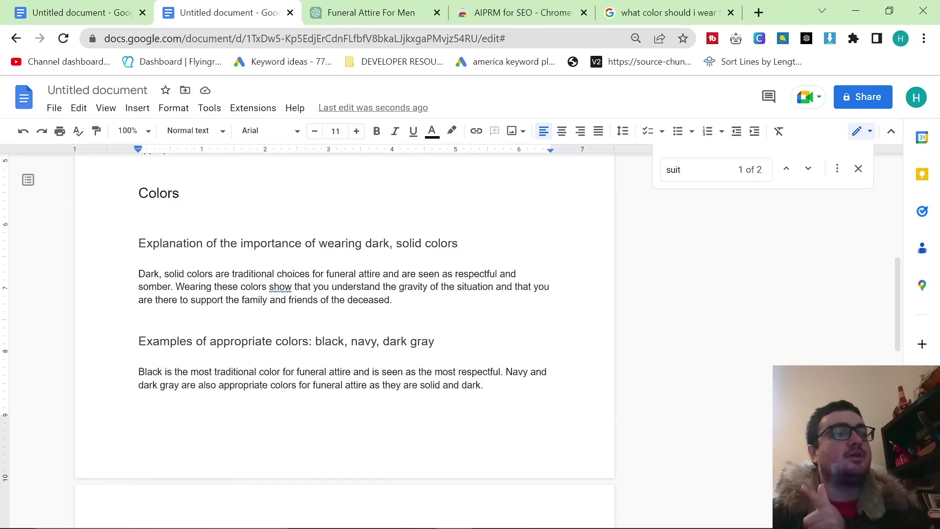
scroll(342, 338, up, 6)
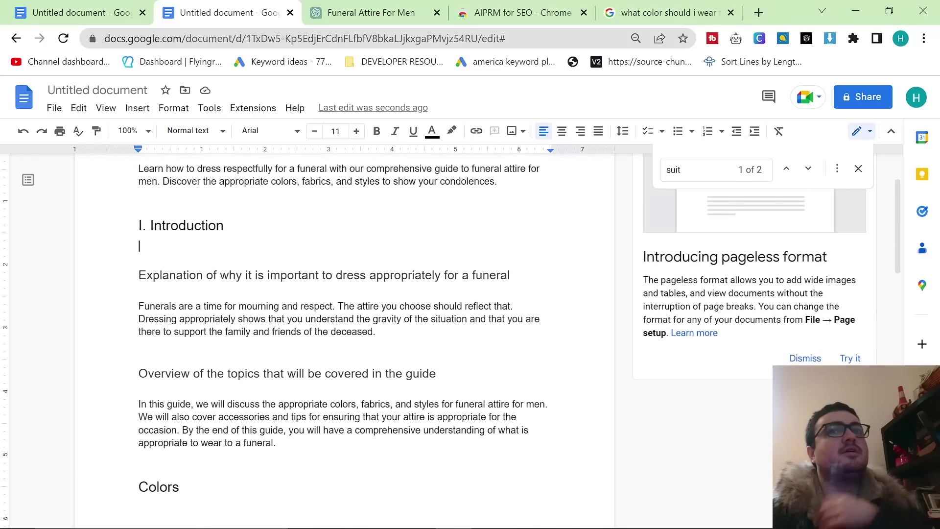
scroll(342, 338, up, 2)
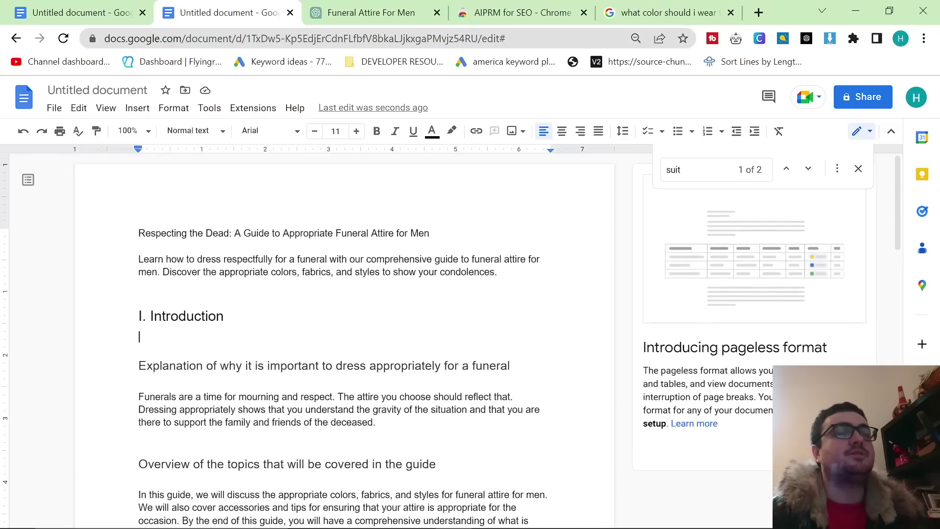
scroll(342, 337, down, 14)
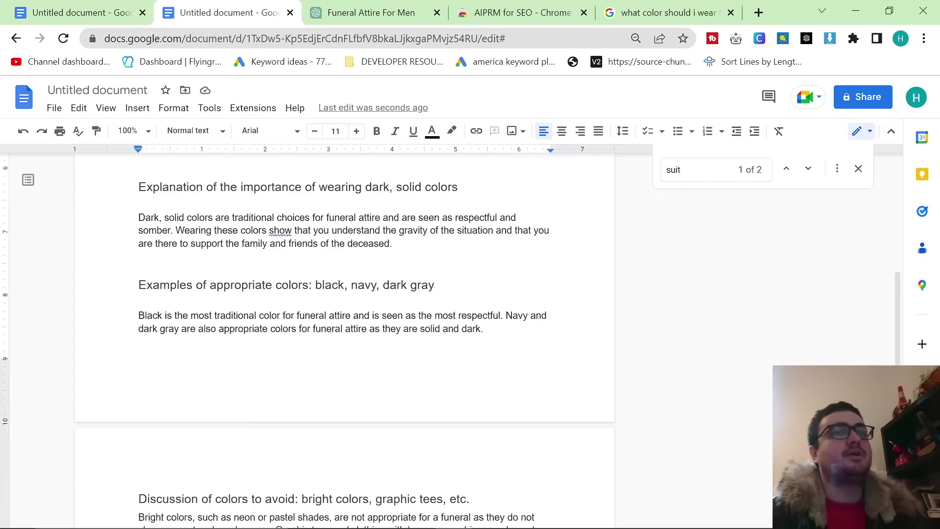
scroll(342, 338, down, 5)
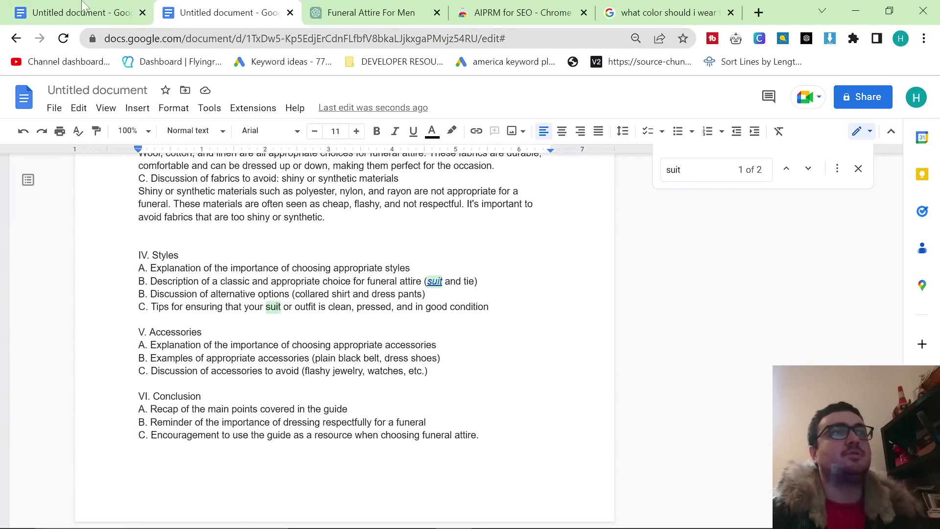
Highlight the "Publish the article on your CMS" item in the checklist document.
click(83, 6)
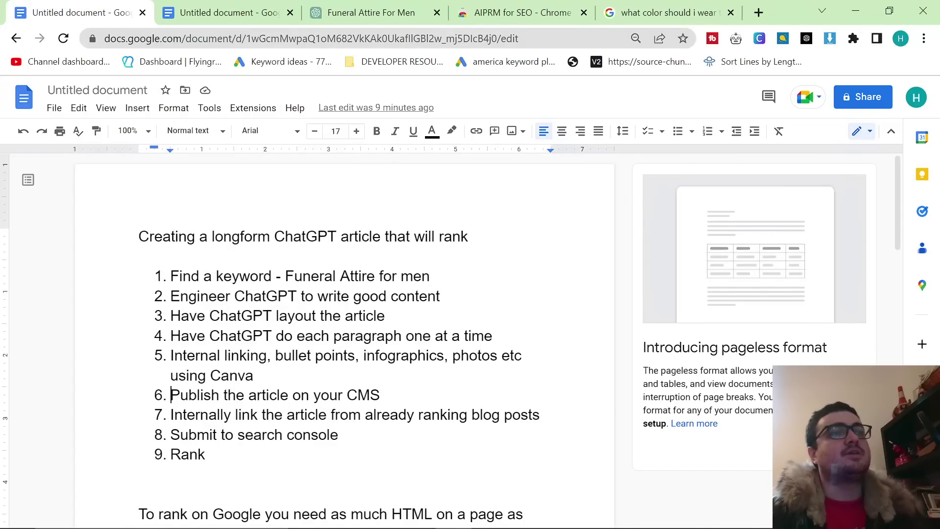
click(262, 376)
mouse_move(170, 395)
mouse_down()
mouse_move(370, 395)
mouse_move(170, 396)
mouse_up()
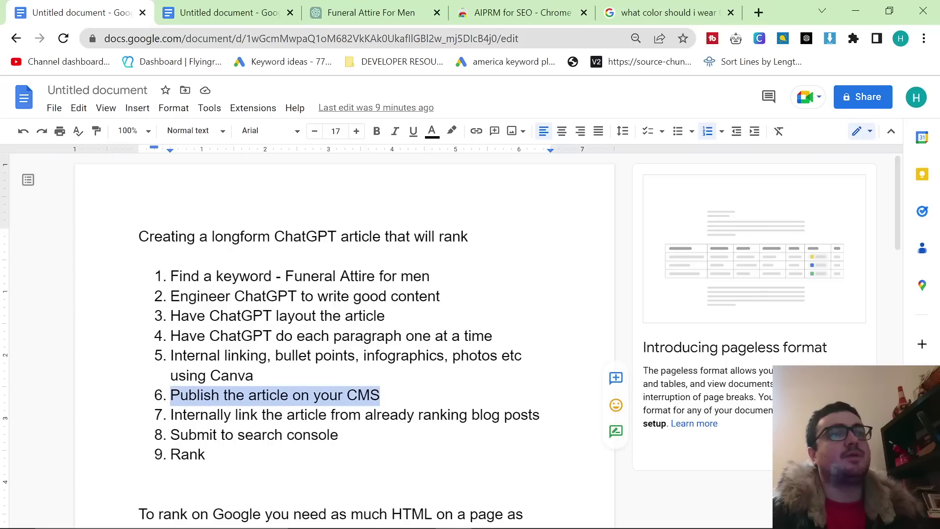
Return to the article, highlight the "Fabrics" heading, and select the words "Graphic tees" in the paragraph on colors to avoid.
click(255, 7)
scroll(294, 303, up, 4)
scroll(342, 318, up, 3)
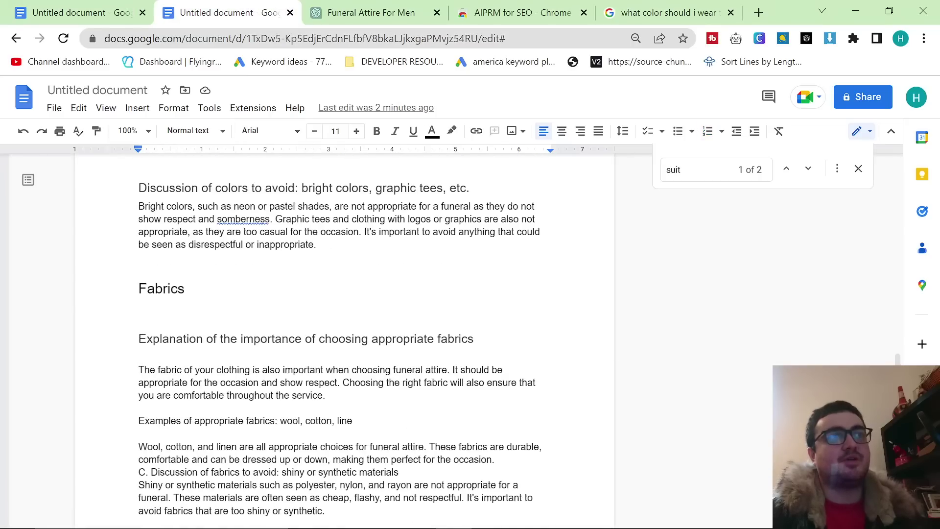
drag(139, 362, 186, 362)
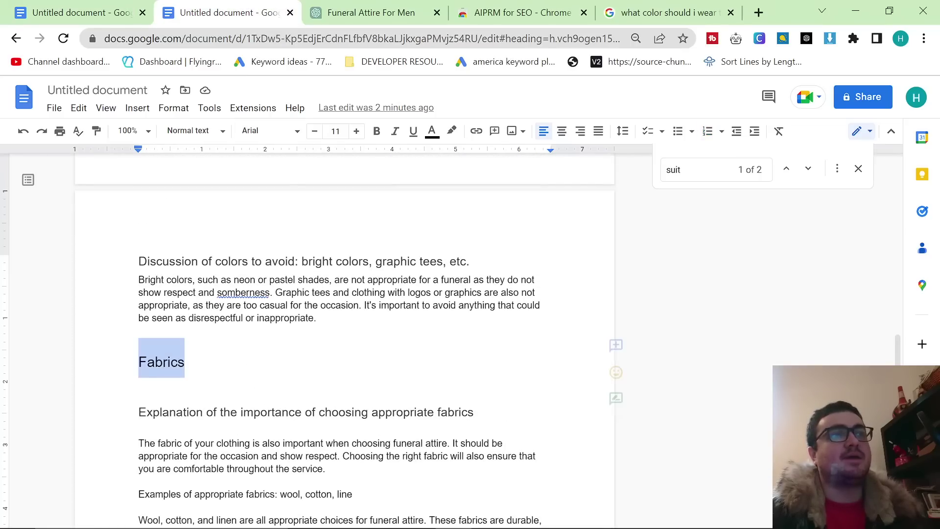
click(187, 362)
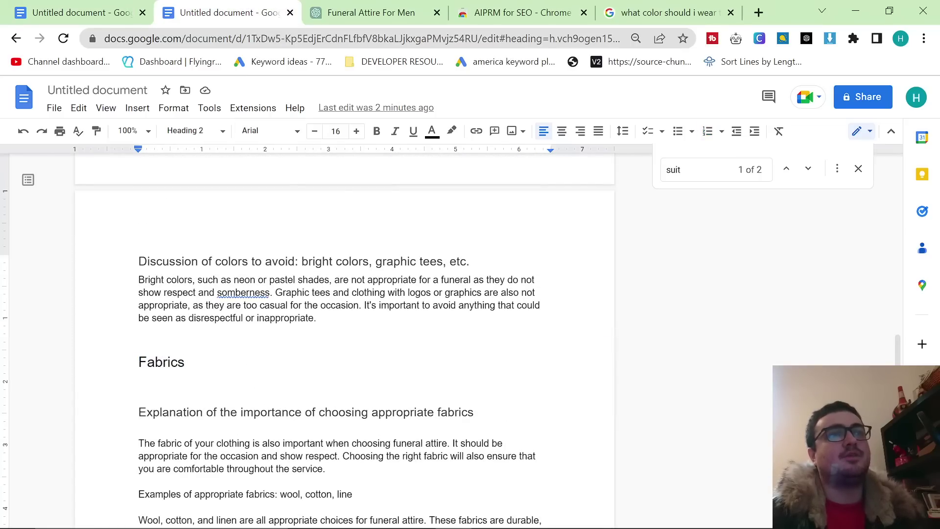
drag(330, 293, 275, 292)
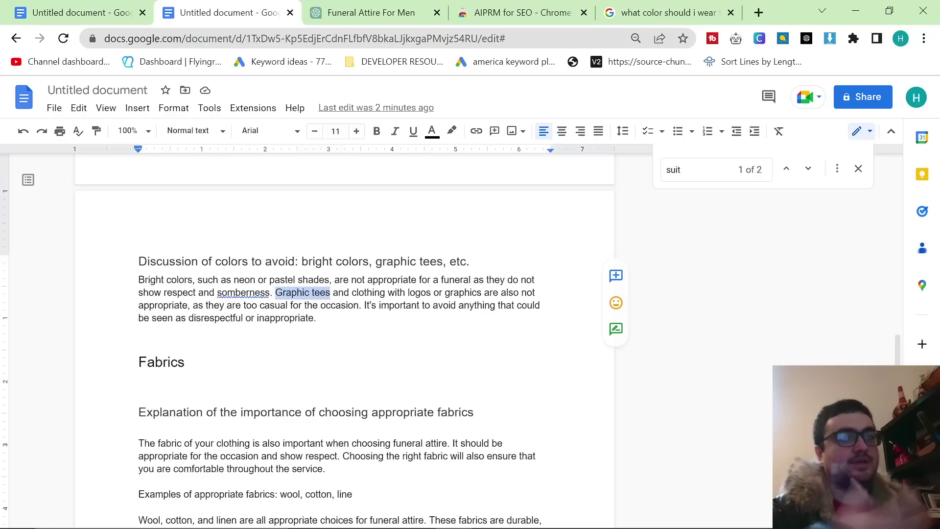
Review the article's Fabrics and Styles sections, and select the title "Respecting the Dead: A Guide to Appropriate Funeral Attire for Men".
scroll(343, 343, down, 3)
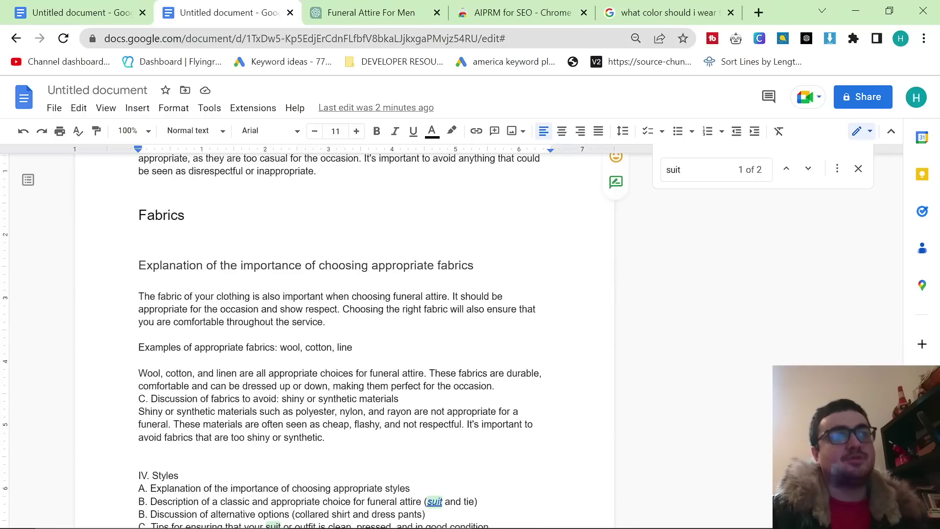
drag(326, 437, 139, 232)
click(176, 233)
key(End)
key(ctrl+shift+Left)
key(ctrl+shift+Left)
key(ctrl+shift+Left)
key(ctrl+shift+Left)
key(ctrl+shift+Left)
key(ctrl+shift+Left)
key(ctrl+shift+Left)
key(ctrl+shift+Left)
key(ctrl+shift+Left)
key(ctrl+shift+Left)
key(ctrl+shift+Left)
key(ctrl+c)
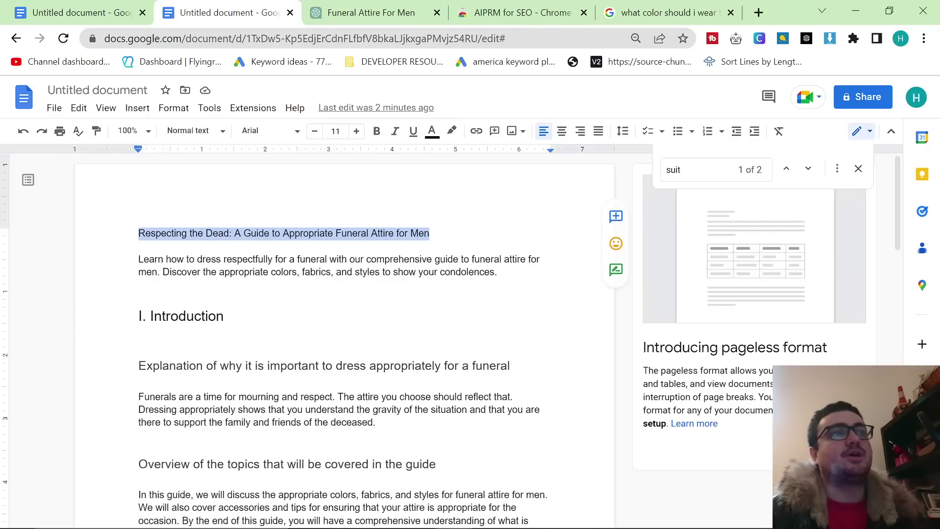
Select the description paragraph below the title, and highlight the article body from the introduction through the end of the outline.
triple_click(175, 259)
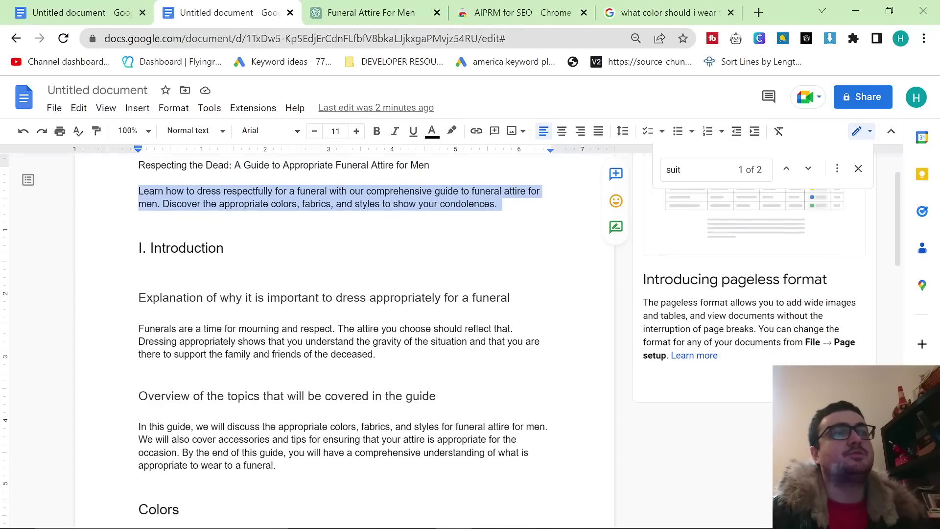
key(Down)
key(ctrl+shift+Down)
key(ctrl+shift+Down)
key(ctrl+shift+Down)
key(ctrl+shift+Down)
key(ctrl+shift+Down)
key(ctrl+shift+Down)
key(ctrl+shift+Down)
key(ctrl+shift+Down)
key(ctrl+shift+Down)
key(ctrl+shift+Down)
key(ctrl+shift+Down)
key(ctrl+shift+Down)
key(ctrl+shift+Down)
key(ctrl+shift+Down)
key(ctrl+shift+Down)
key(ctrl+shift+Down)
key(ctrl+shift+Down)
key(ctrl+shift+Down)
key(ctrl+shift+Down)
key(ctrl+shift+Down)
key(ctrl+shift+Down)
key(ctrl+shift+Down)
key(ctrl+shift+Down)
key(ctrl+shift+Down)
key(ctrl+shift+Down)
key(ctrl+shift+Down)
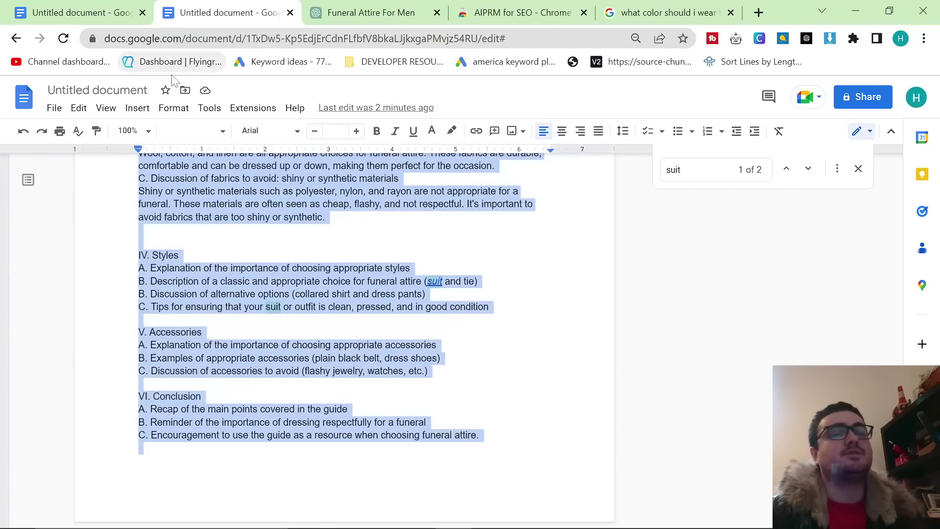
Return to the checklist's "Submit to search console" item, and open the unfiltered search results performance report for 2men.it in Google Search Console.
click(116, 6)
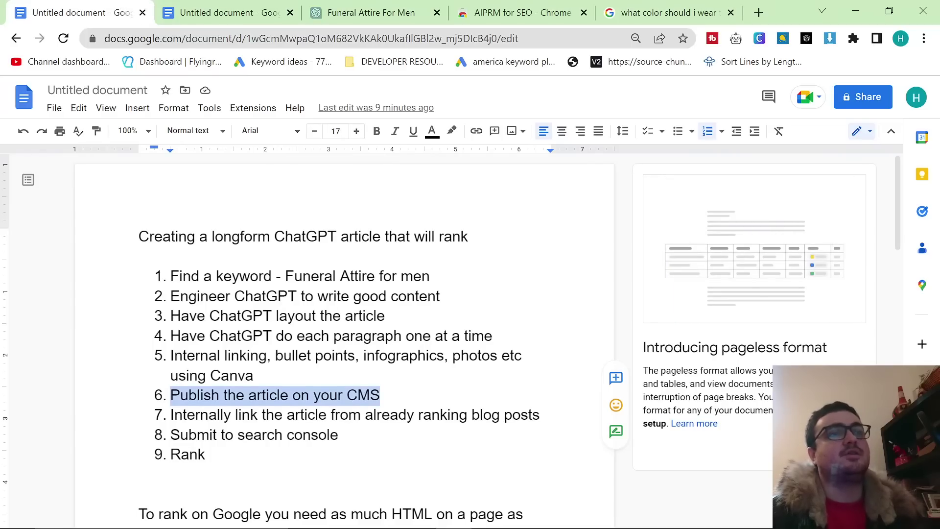
click(245, 433)
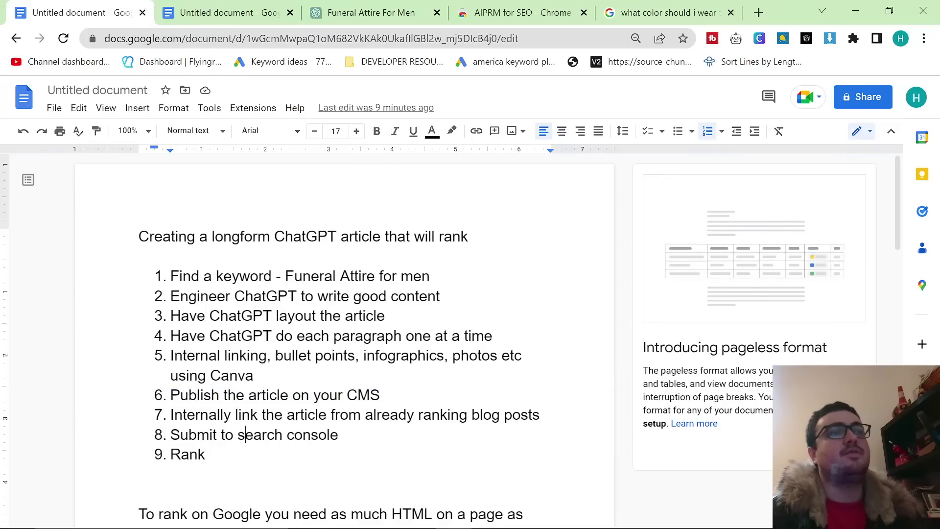
click(900, 38)
click(742, 382)
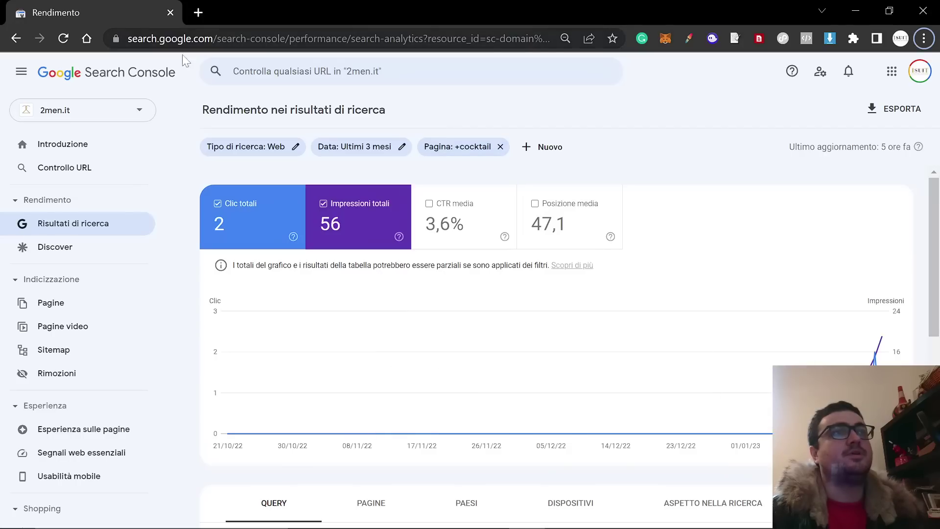
click(77, 242)
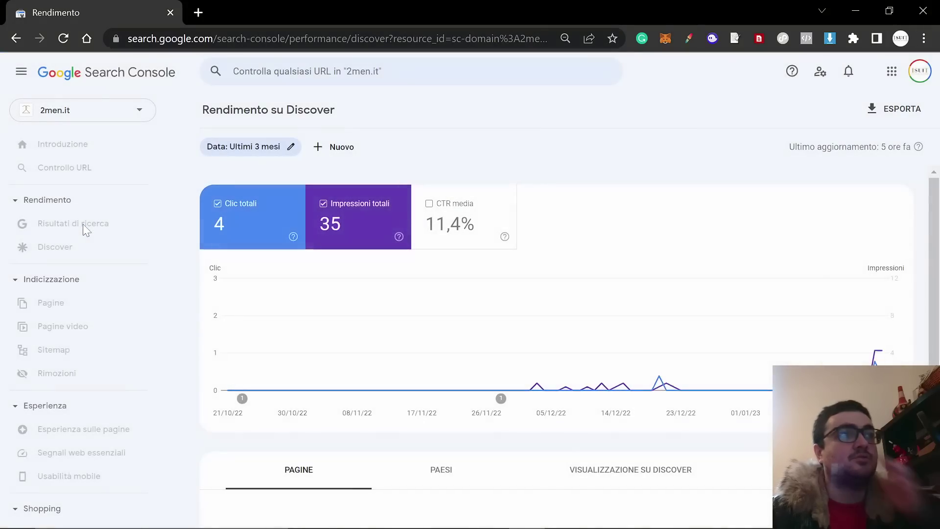
click(84, 230)
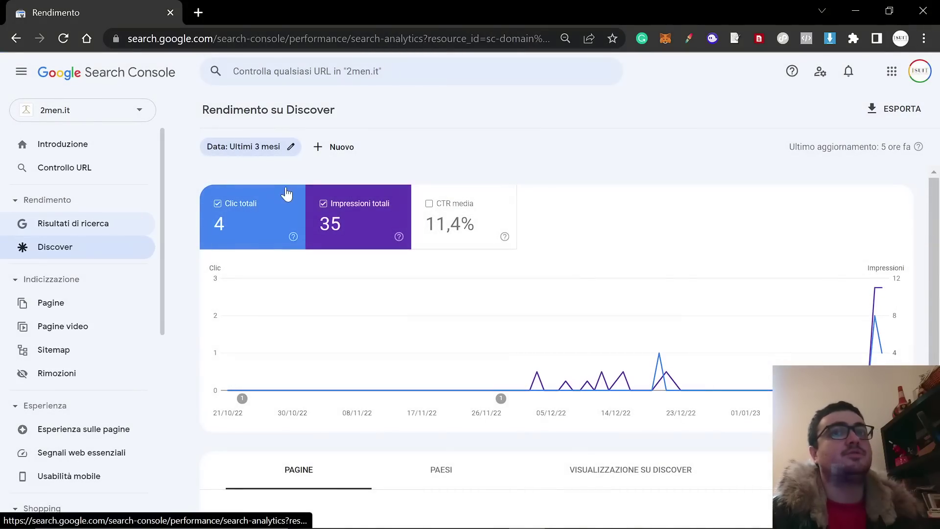
Open the 2men.it journal in a new tab, open the "11 Lesser Known Fashion Brands" article separately, and select its web address.
click(199, 12)
text(2men)
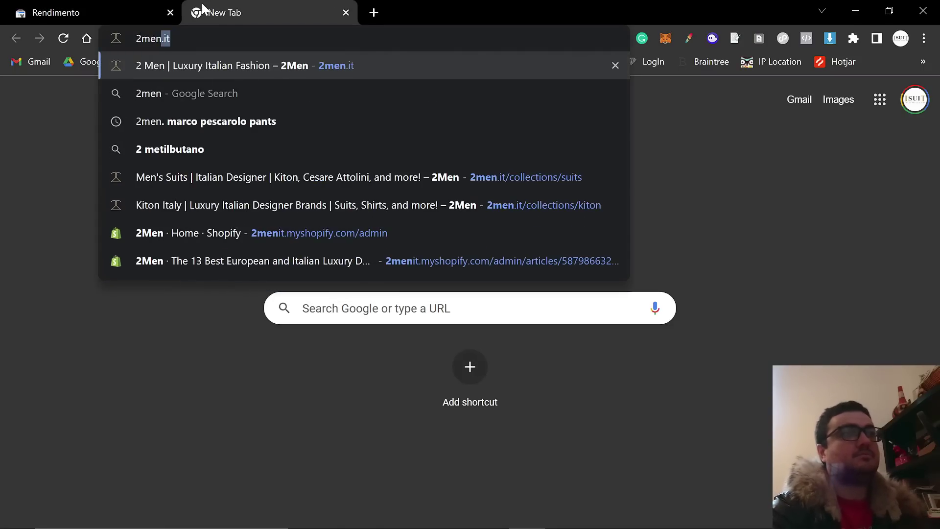
key(Return)
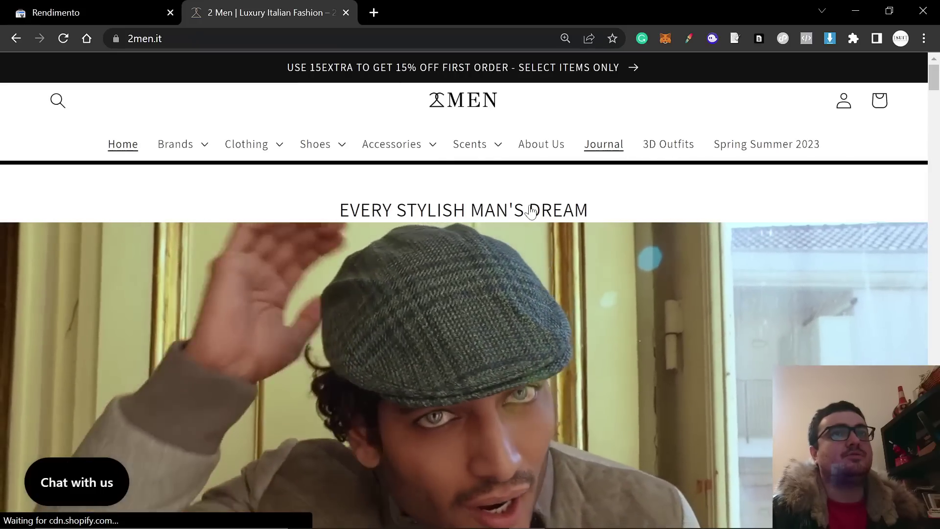
click(604, 143)
scroll(533, 222, down, 3)
scroll(535, 223, down, 2)
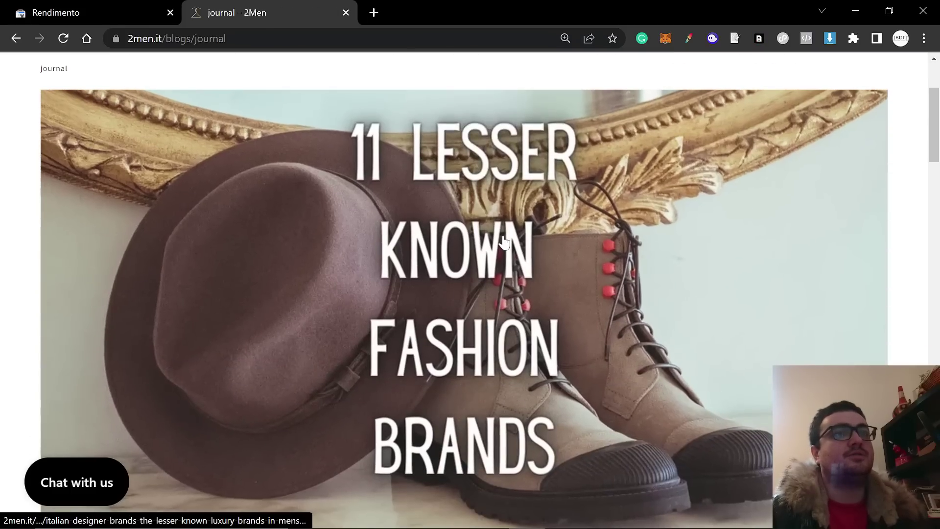
middle_click(504, 240)
click(444, 4)
click(372, 41)
Inspect the Italian designer brands article's address in Google Search Console.
click(116, 11)
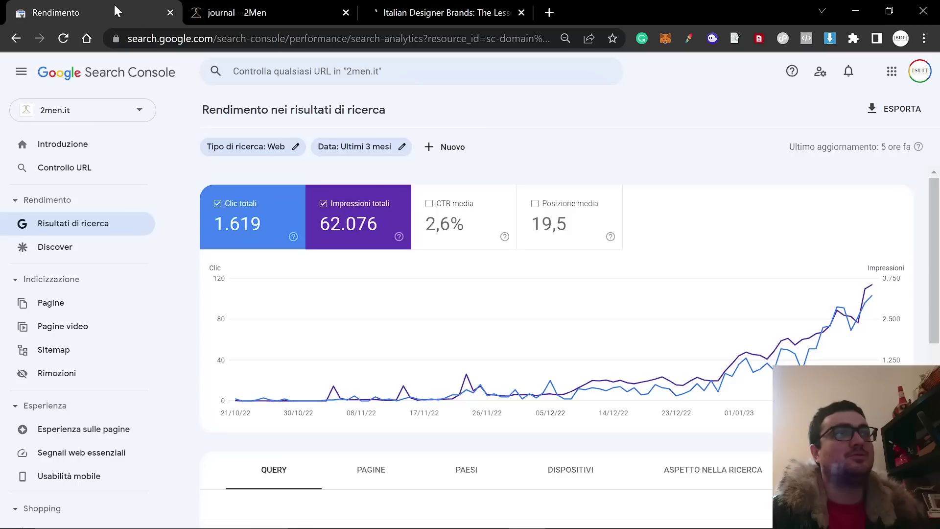
click(336, 71)
key(ctrl+v)
key(Return)
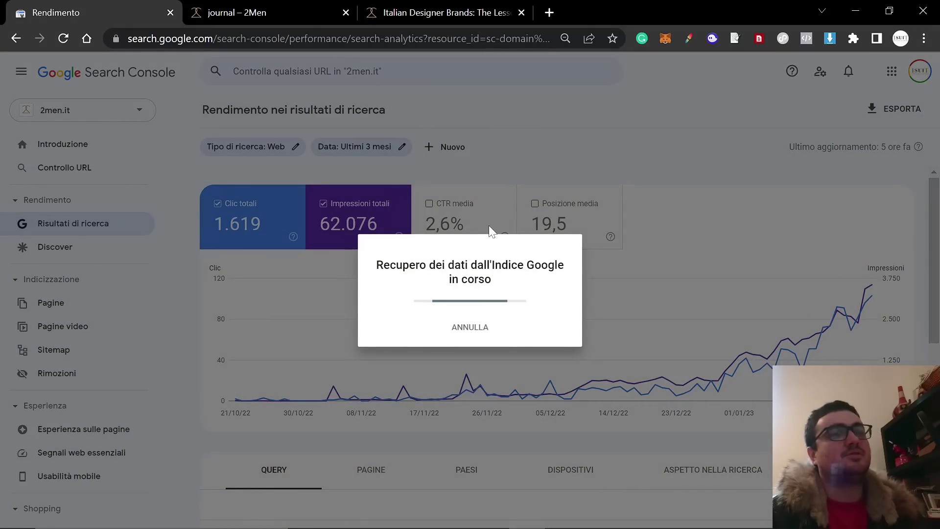
mouse_move(676, 520)
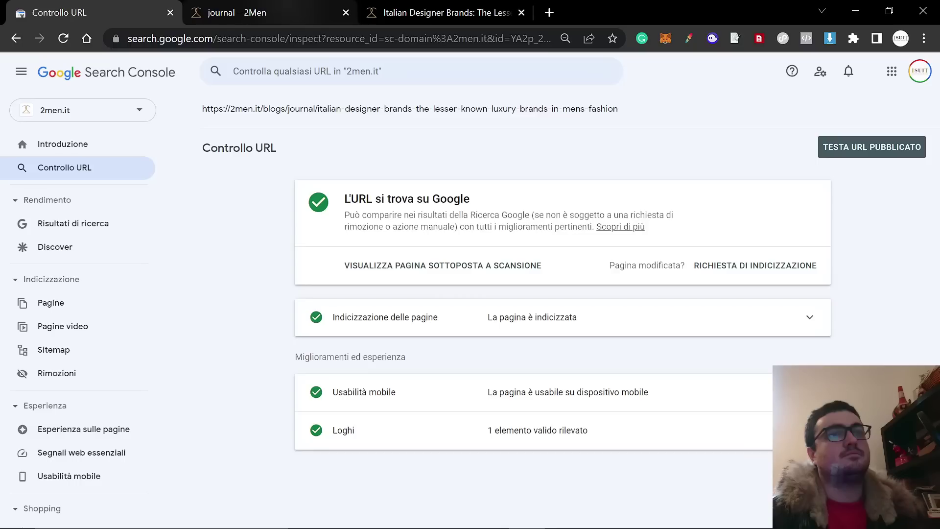
View the published Italian designer brands article and return to the journal page, dismissing the discount pop-ups.
click(478, 11)
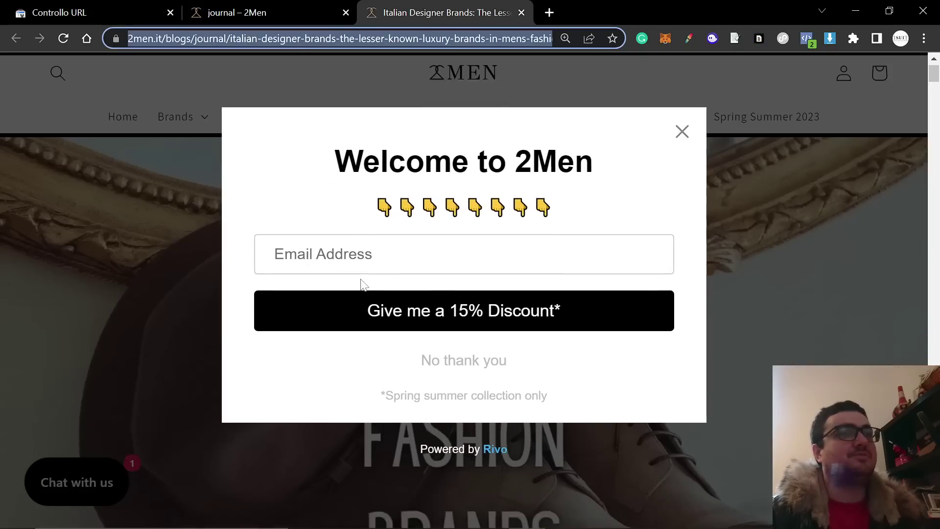
click(682, 132)
scroll(617, 283, down, 12)
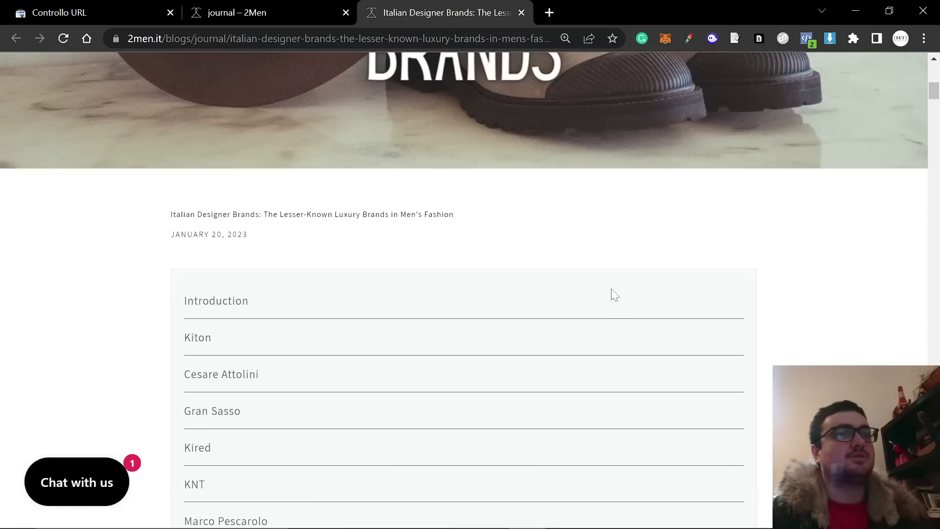
scroll(562, 261, up, 10)
click(316, 8)
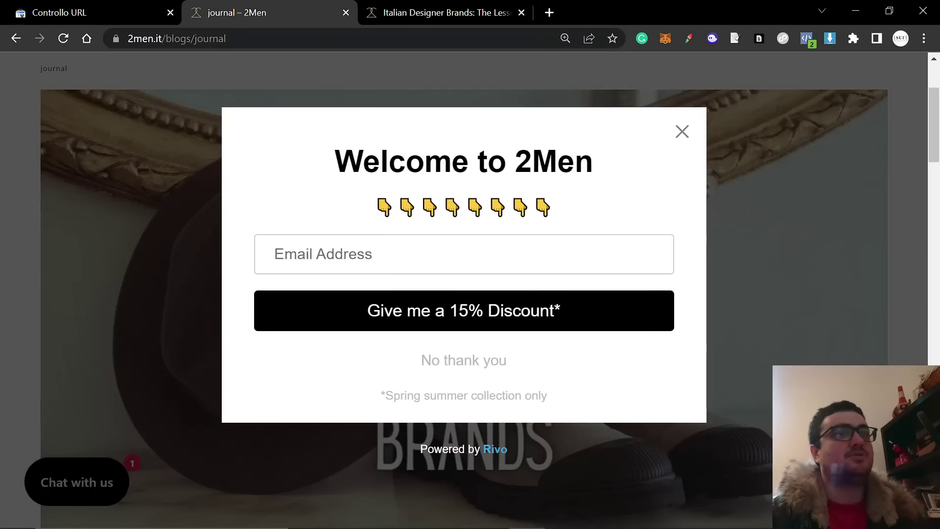
click(682, 131)
Open the 2Men store's Shopify admin in a new tab and start a new blog post.
click(548, 13)
text(s)
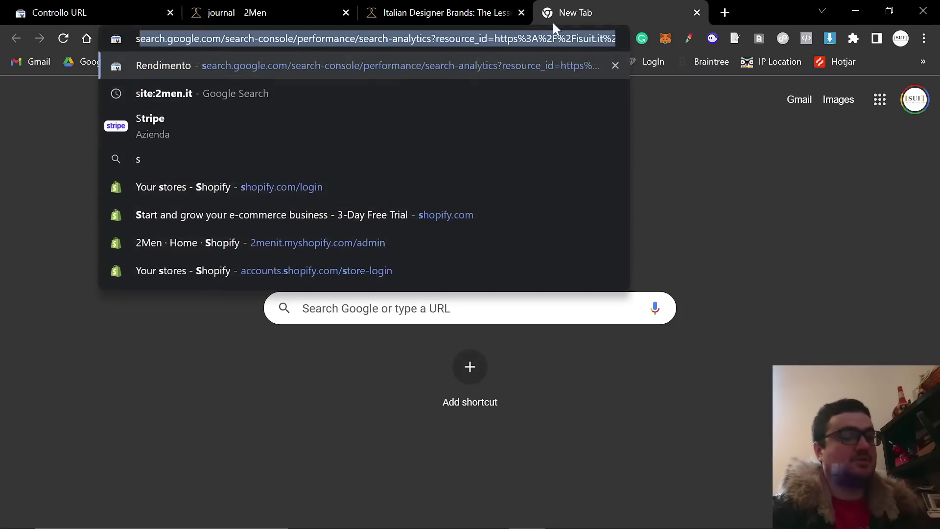
key(Down)
key(Down)
key(Down)
key(Down)
key(Return)
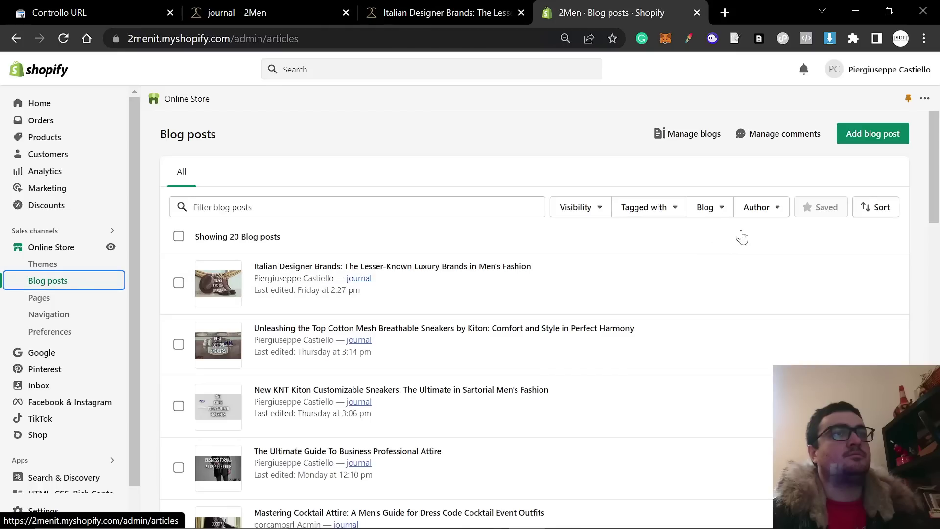
click(888, 132)
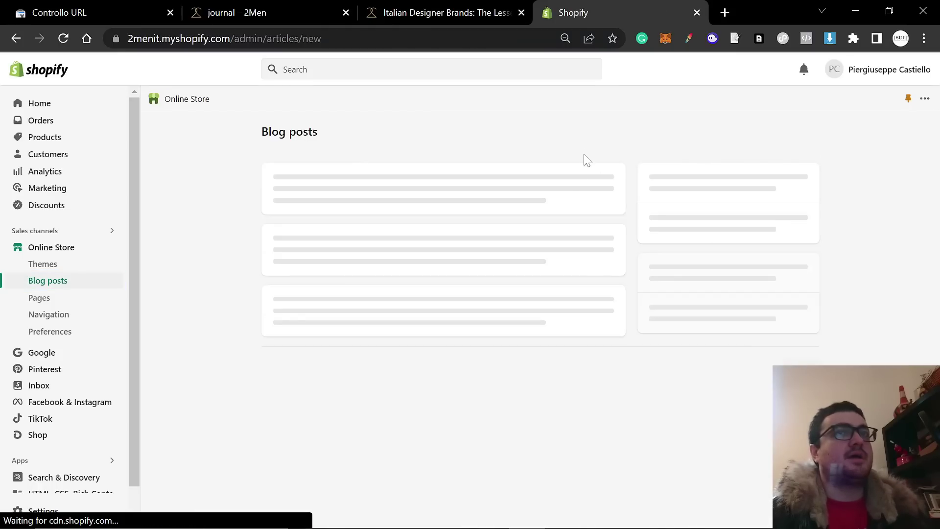
Enter "Respecting the Dead: A Guide to Appropriate Funeral Attire for Men" as the blog post's title.
click(430, 198)
key(ctrl+v)
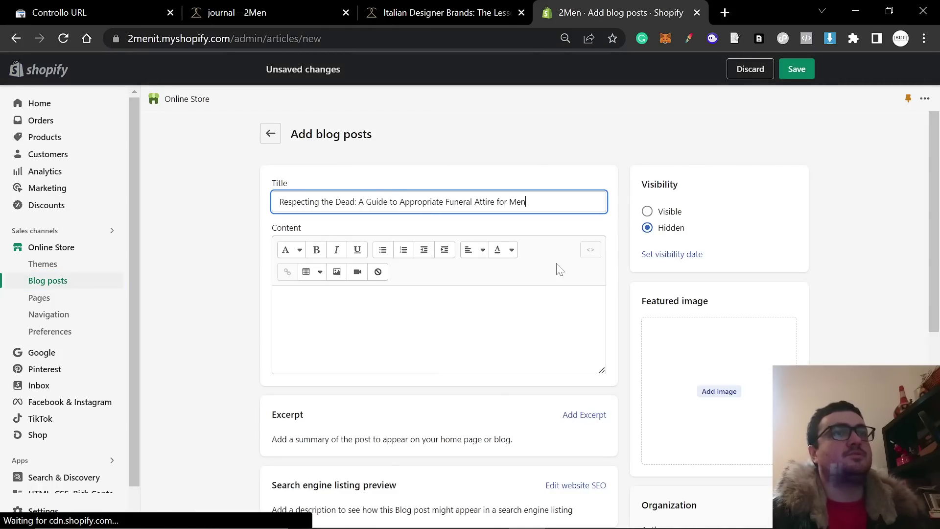
scroll(621, 299, down, 8)
scroll(541, 365, up, 8)
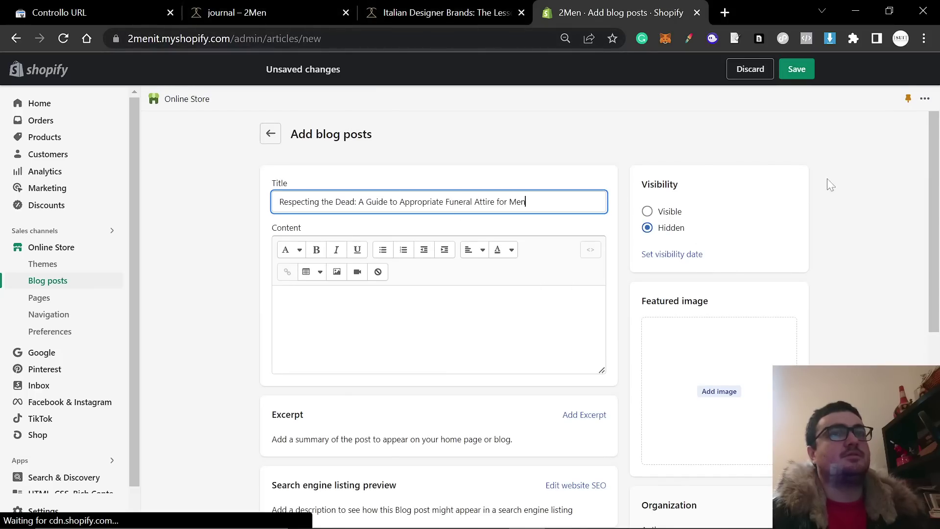
Copy the description paragraph below the title in the Google Docs article, and open the Shopify post's search engine listing for editing.
key(alt+Tab)
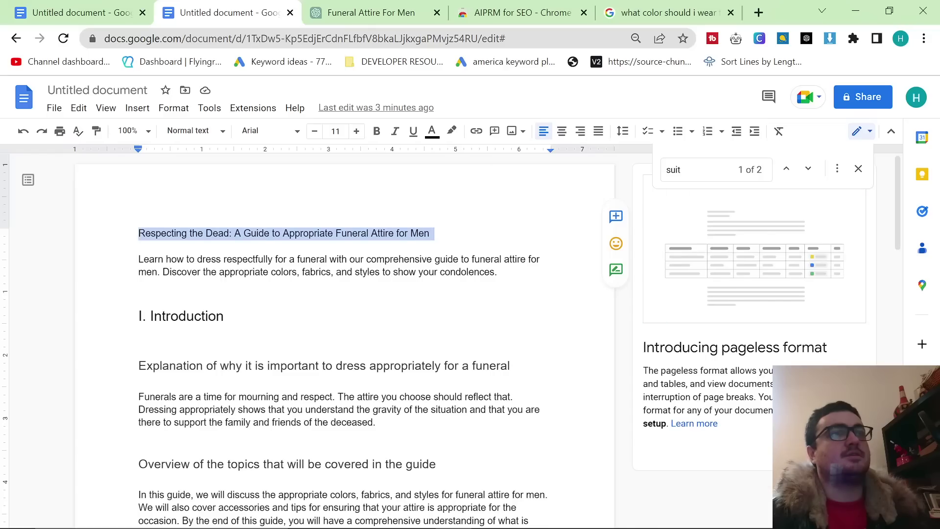
drag(139, 259, 196, 286)
key(ctrl+c)
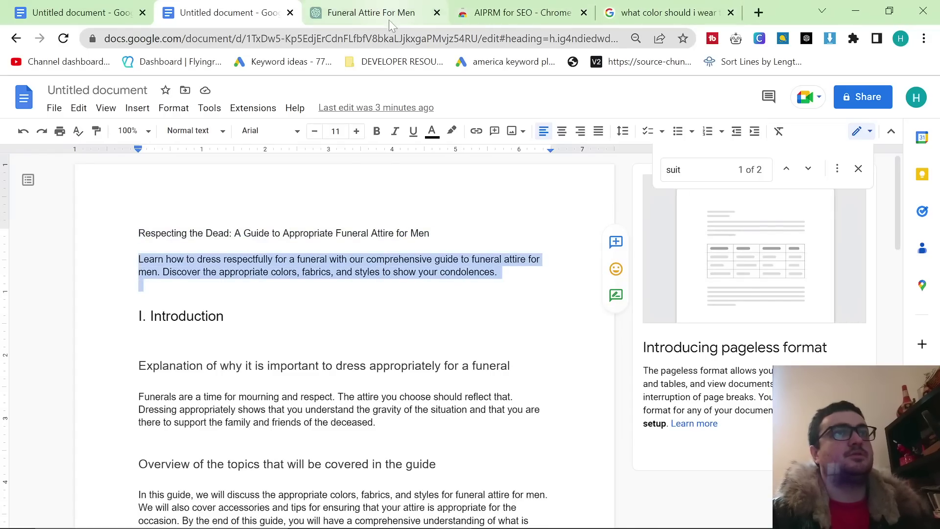
key(alt+Tab)
scroll(484, 406, down, 1)
scroll(489, 392, down, 6)
scroll(560, 225, up, 3)
click(558, 283)
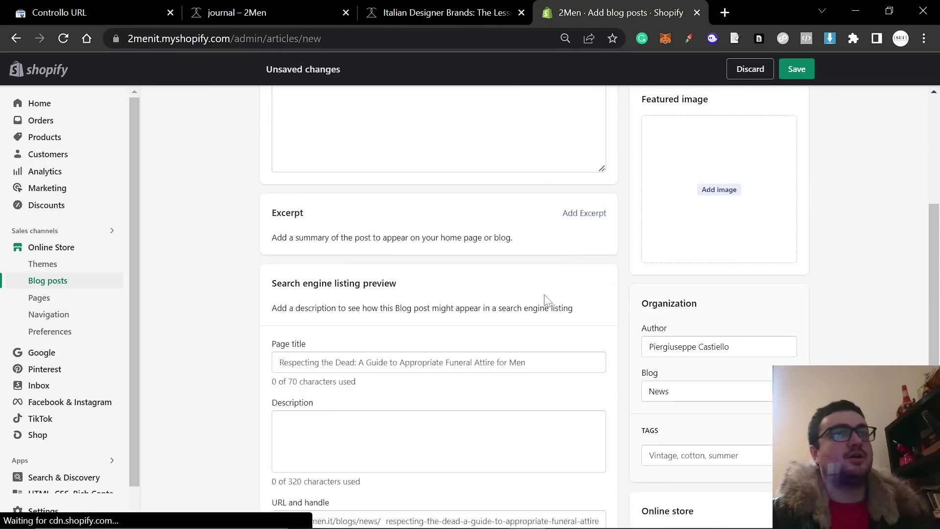
Paste the copied paragraph as the search listing's description and remove trailing blank lines from it.
click(368, 435)
key(ctrl+v)
scroll(460, 369, down, 1)
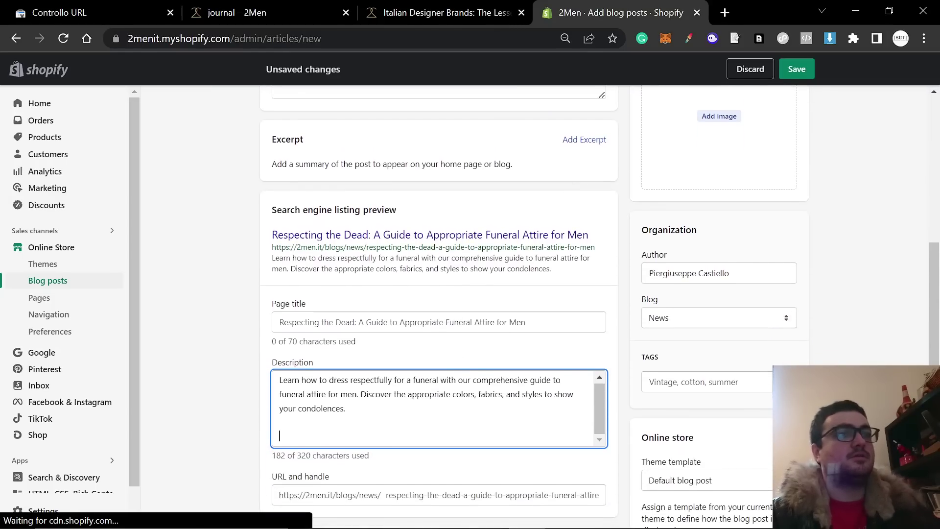
key(BackSpace)
key(BackSpace)
scroll(512, 234, up, 6)
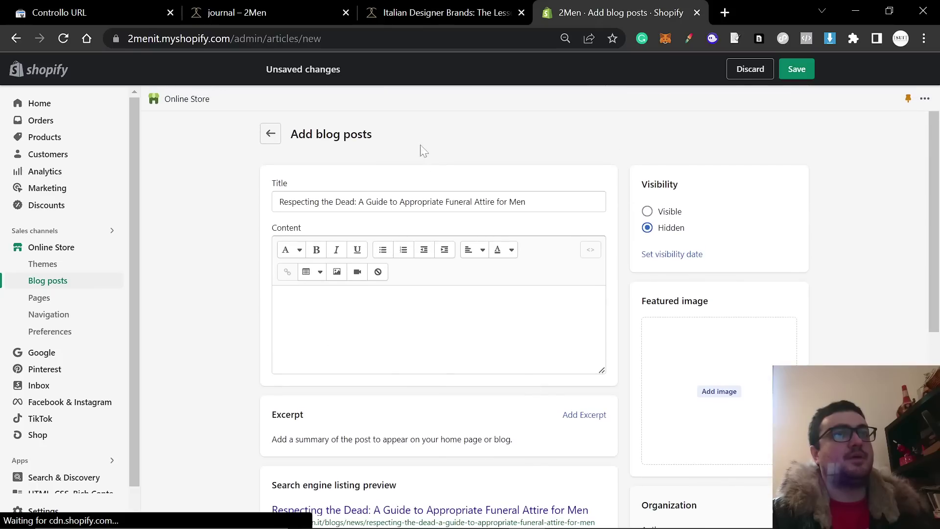
scroll(392, 245, down, 7)
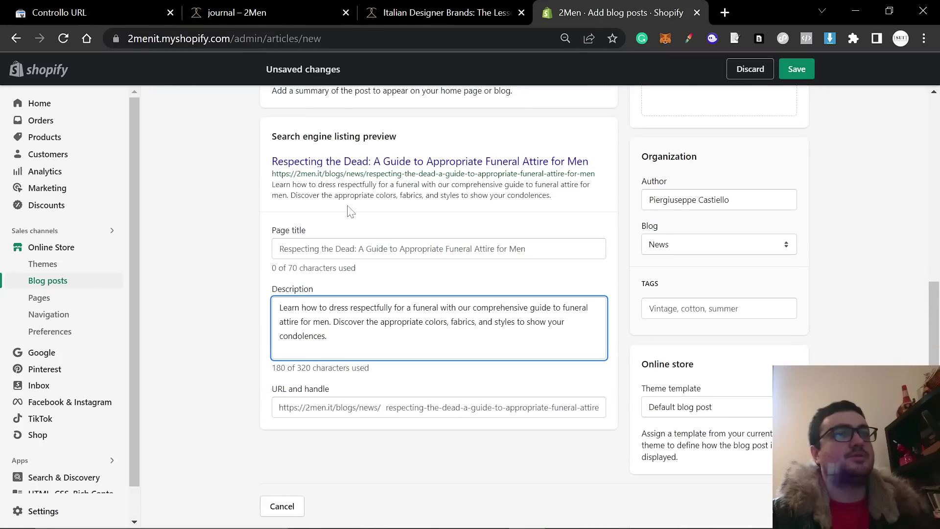
Copy the Google Docs article from "I. Introduction" through the section on colors to avoid.
key(alt+Tab)
click(139, 336)
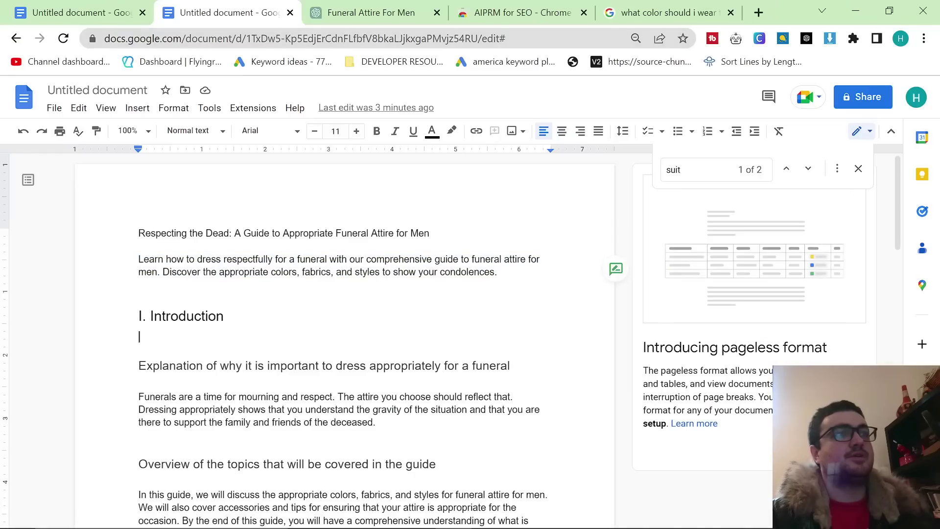
drag(138, 314, 440, 371)
scroll(411, 387, down, 9)
drag(142, 333, 319, 407)
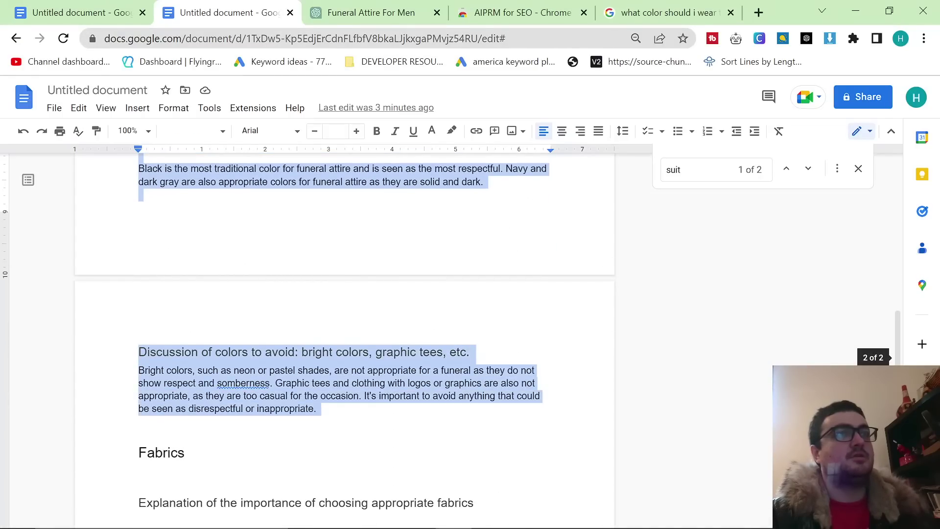
click(371, 12)
Paste the copied sections into the Shopify post's content, and highlight the introduction heading and the subheading below it.
key(alt+Tab)
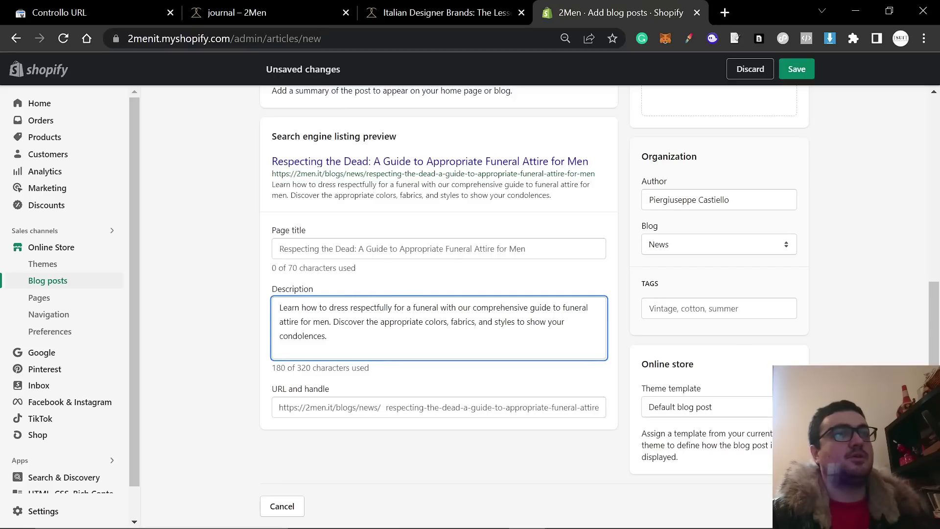
scroll(395, 346, up, 5)
click(397, 293)
key(ctrl+v)
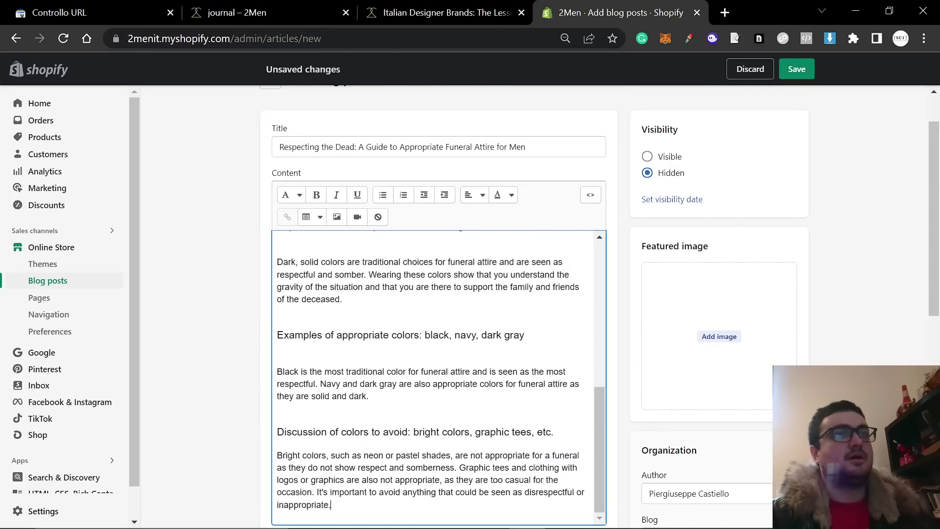
scroll(435, 376, up, 5)
scroll(434, 377, up, 5)
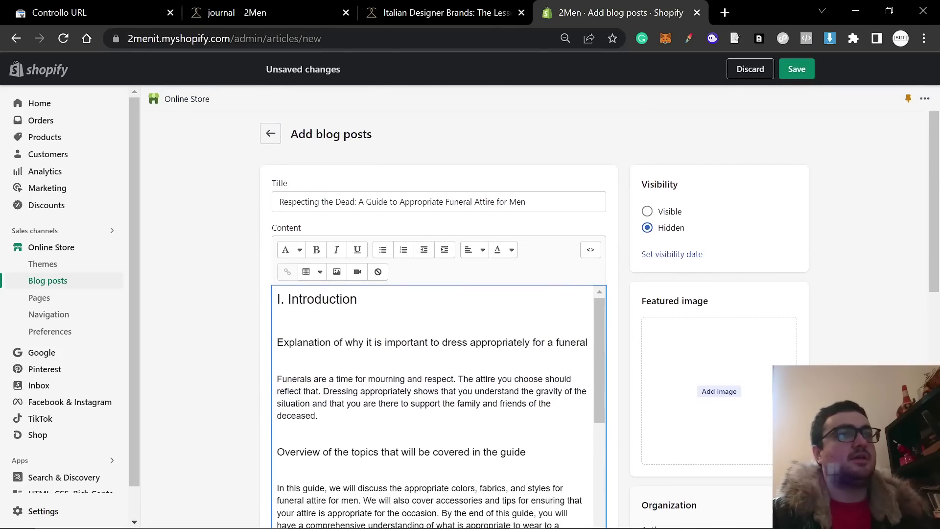
triple_click(323, 299)
triple_click(369, 342)
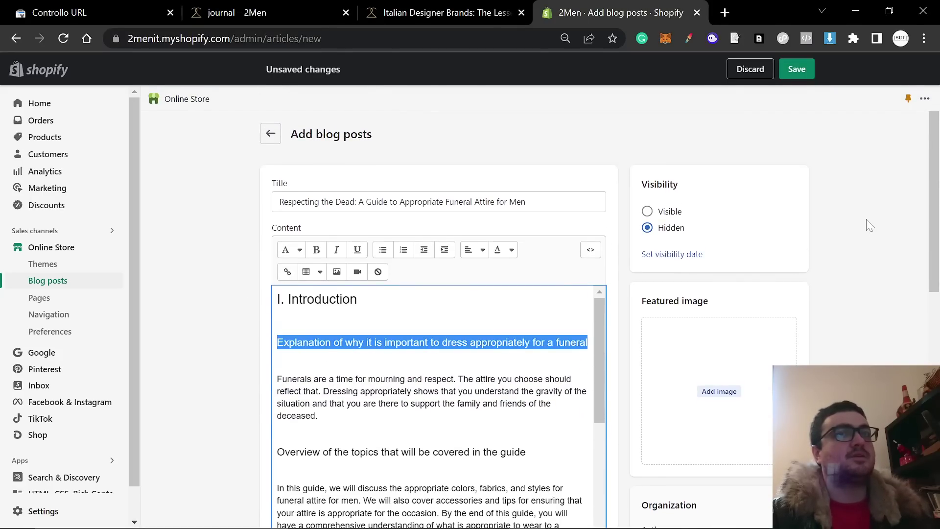
Make the funeral attire blog post visible and save it.
click(727, 171)
click(683, 211)
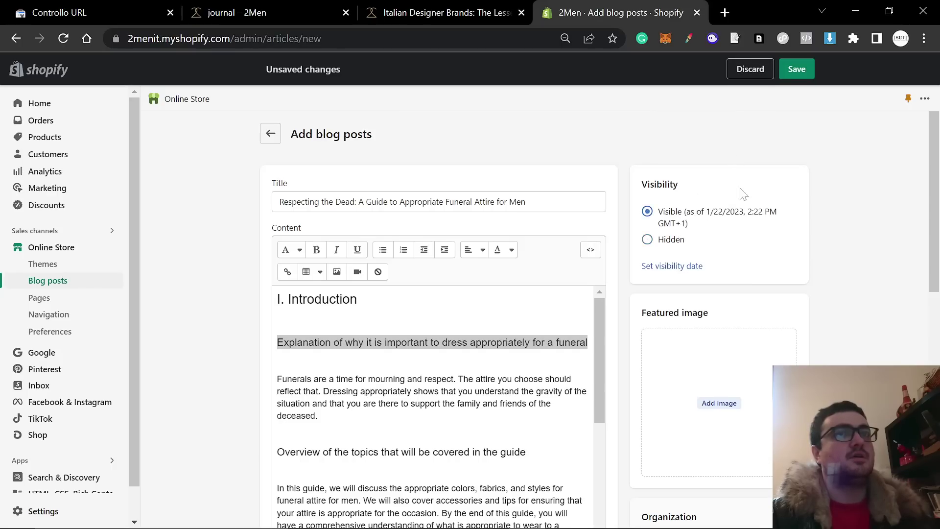
click(787, 78)
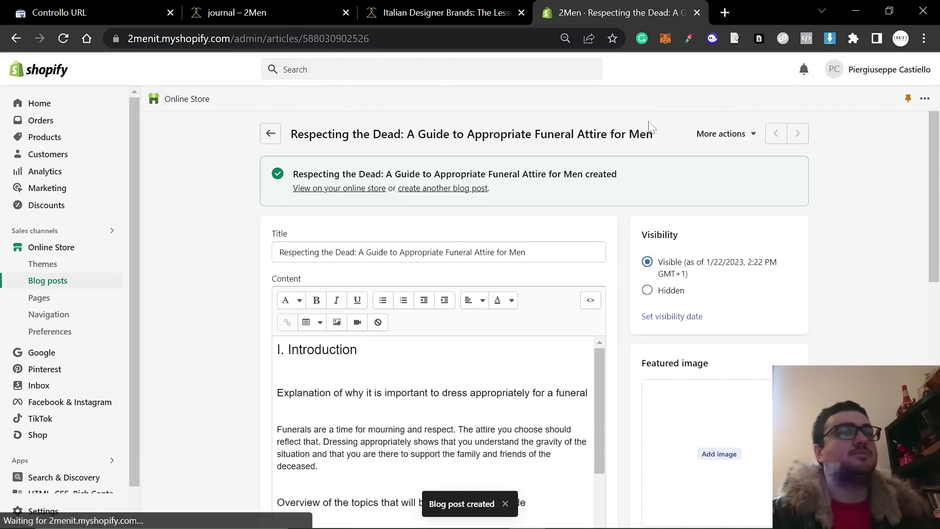
View the published funeral attire post on the live store and copy its page URL.
click(736, 134)
click(722, 160)
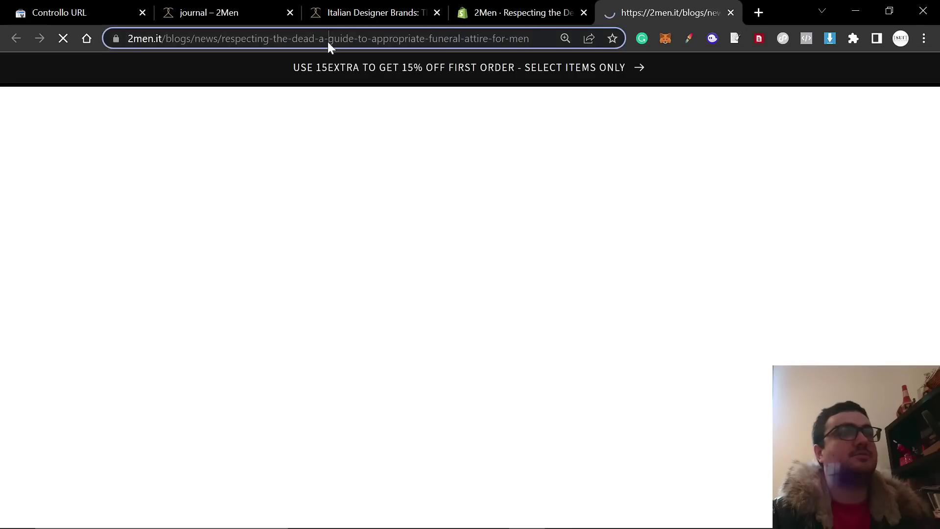
click(329, 42)
key(ctrl+c)
key(alt+Tab)
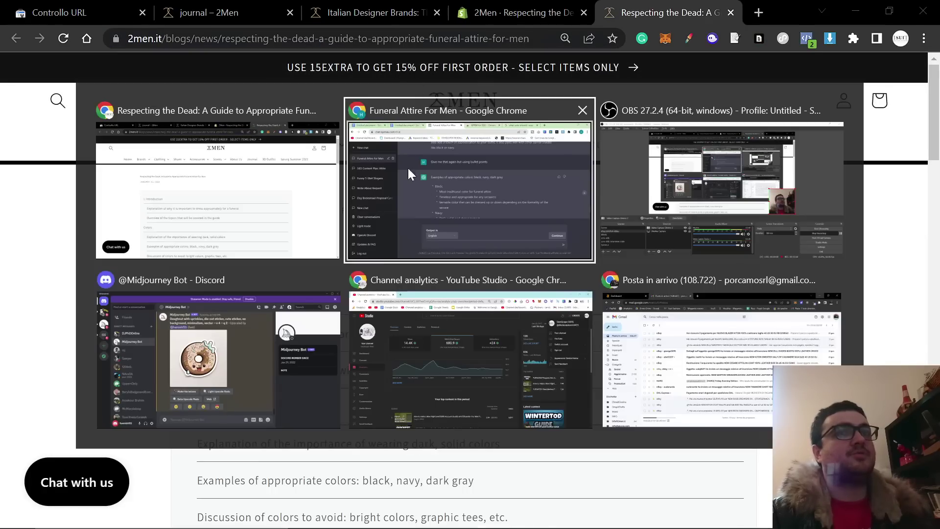
key(alt+Tab)
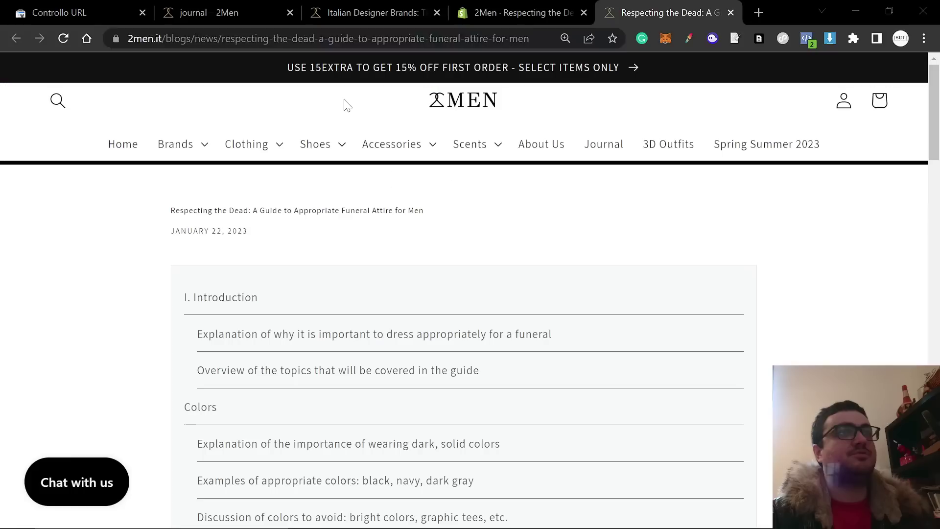
Switch to Google Search Console and inspect the copied funeral attire post URL for the 2men.it property.
click(105, 7)
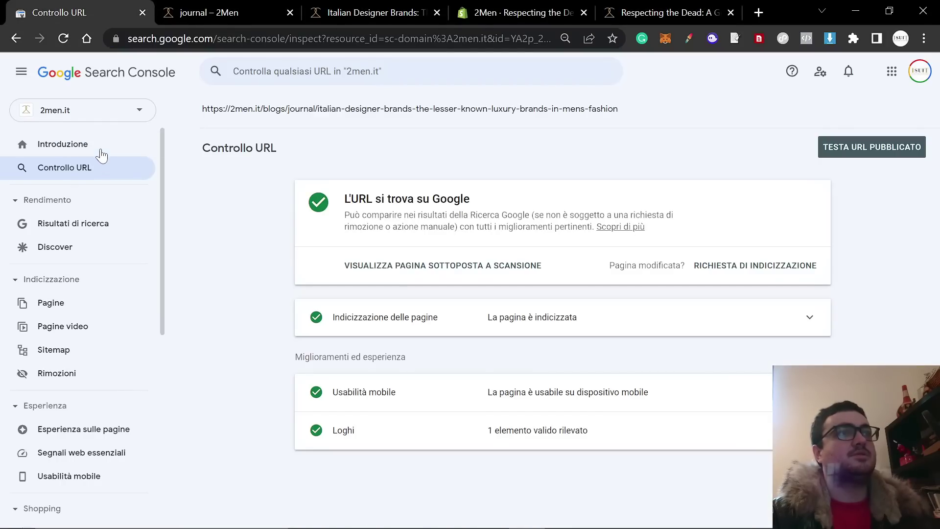
click(307, 72)
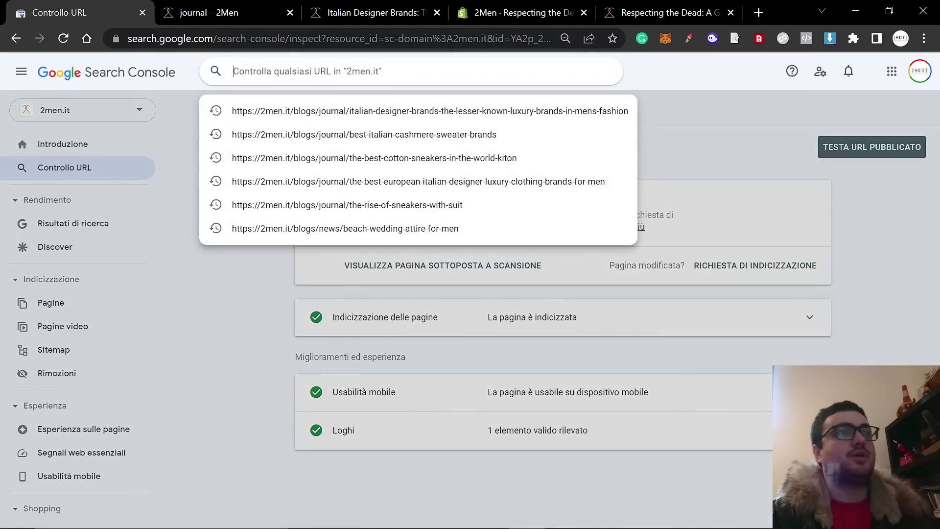
key(ctrl+v)
key(Return)
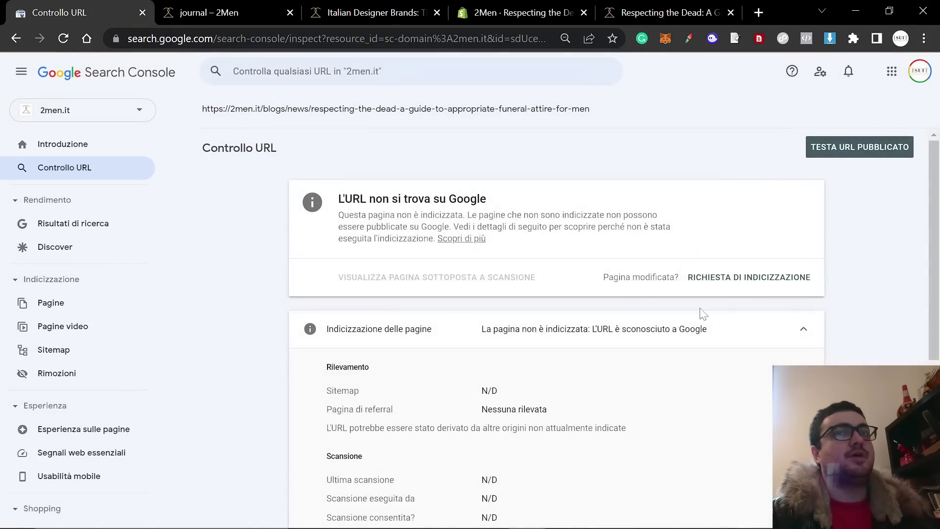
Review the indexing details for the funeral attire post's URL and start a live test of the published URL.
scroll(543, 293, down, 4)
scroll(656, 311, up, 4)
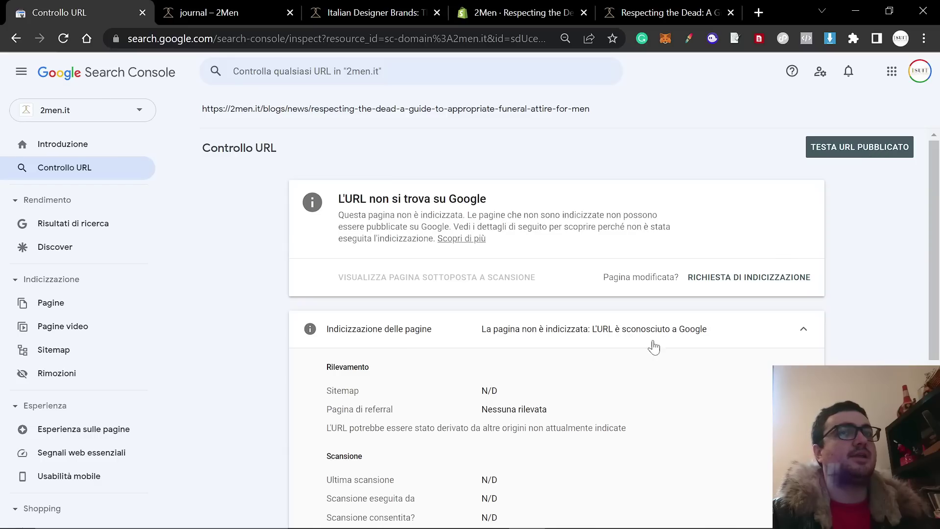
scroll(653, 346, down, 3)
scroll(510, 390, down, 3)
scroll(910, 173, up, 6)
click(897, 149)
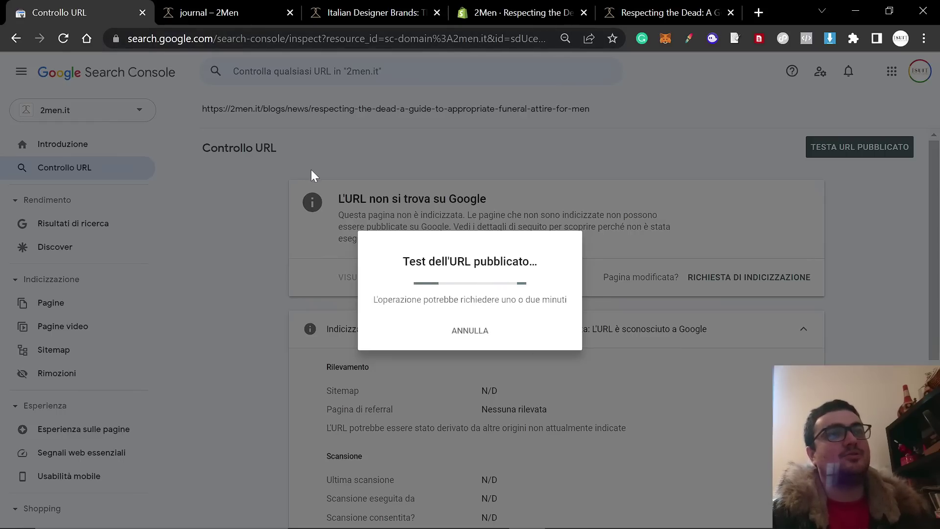
key(alt+Tab)
click(429, 178)
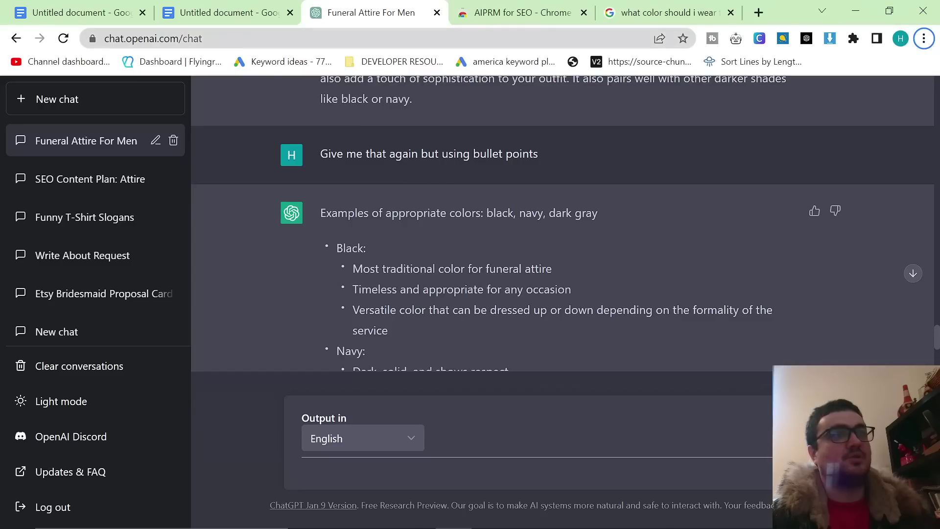
key(alt+Tab)
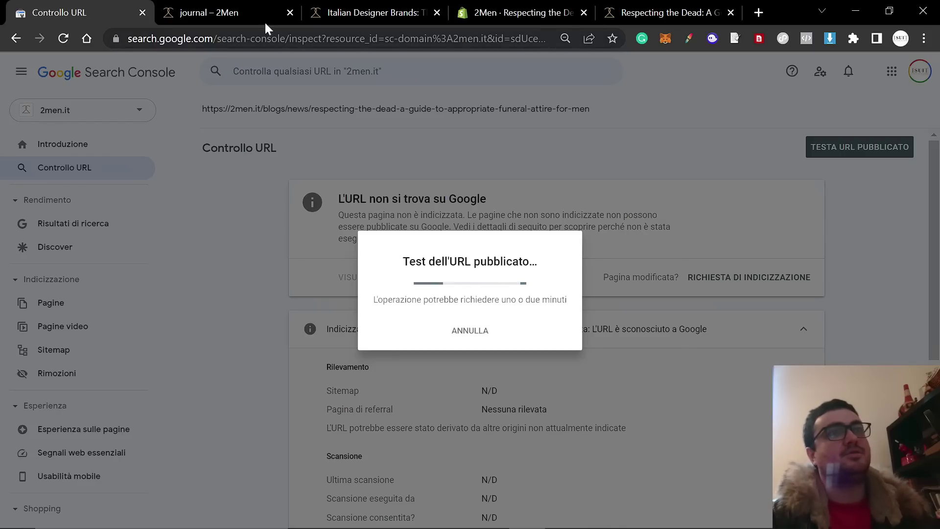
key(alt+Tab)
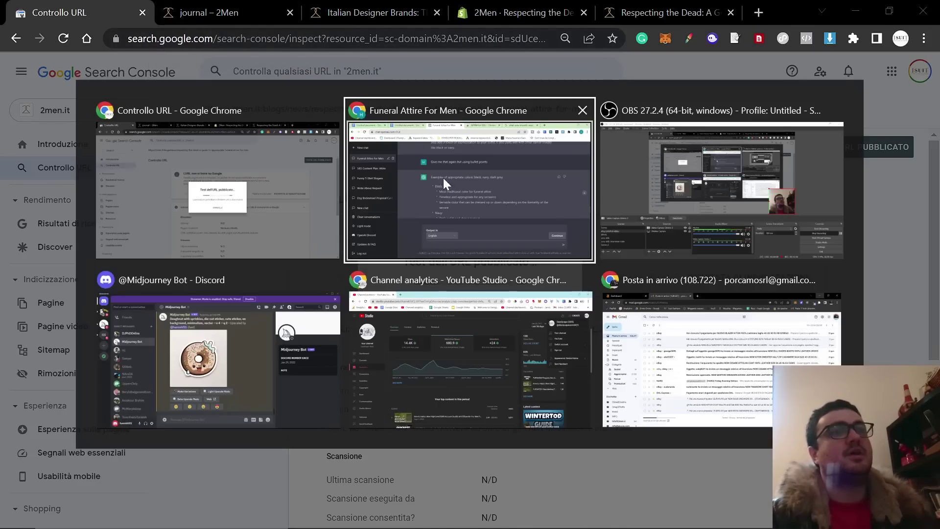
click(204, 7)
scroll(343, 294, up, 10)
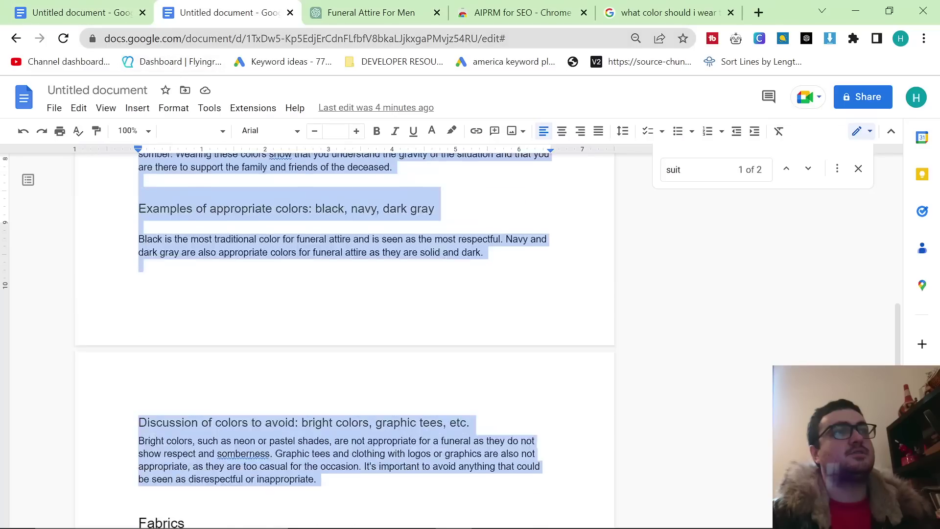
Open the Italian Designer Brands blog post in the Shopify admin and examine the links within its brand list and brand sections.
key(alt+Tab)
click(489, 12)
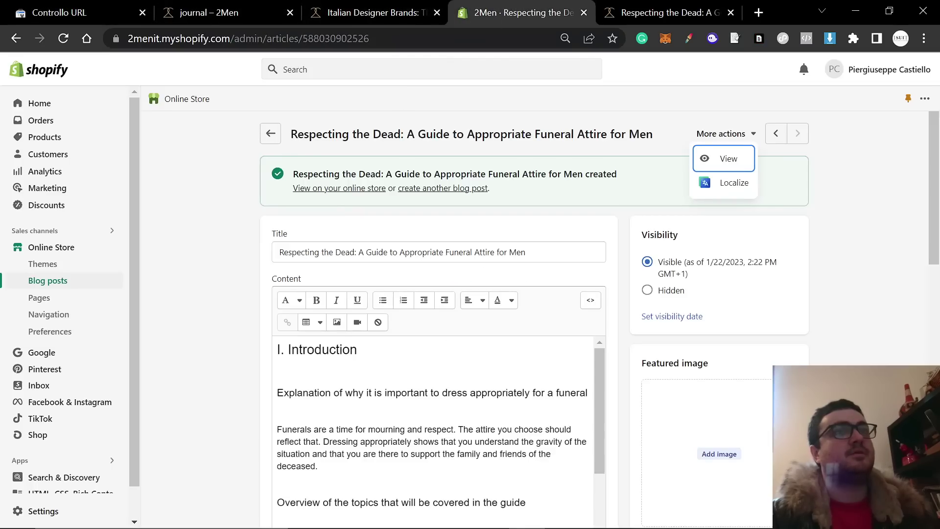
click(271, 131)
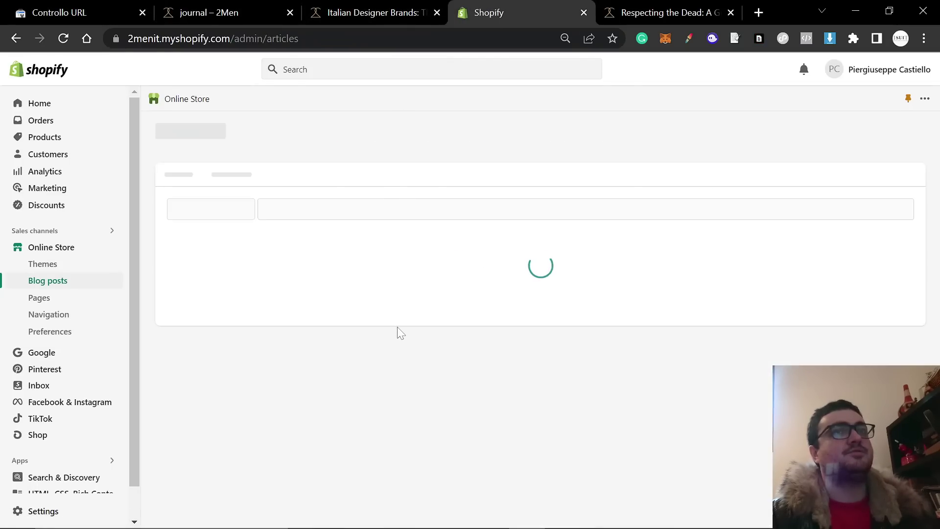
click(327, 335)
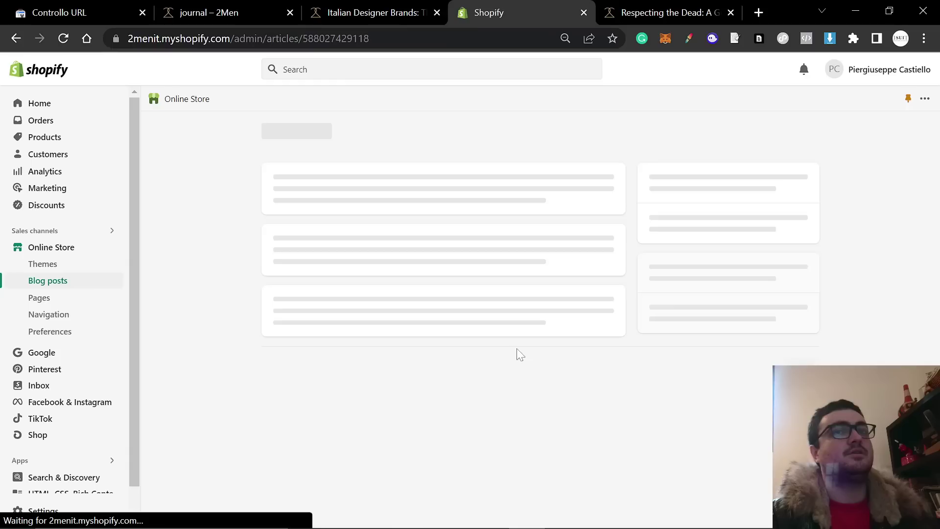
scroll(488, 349, down, 8)
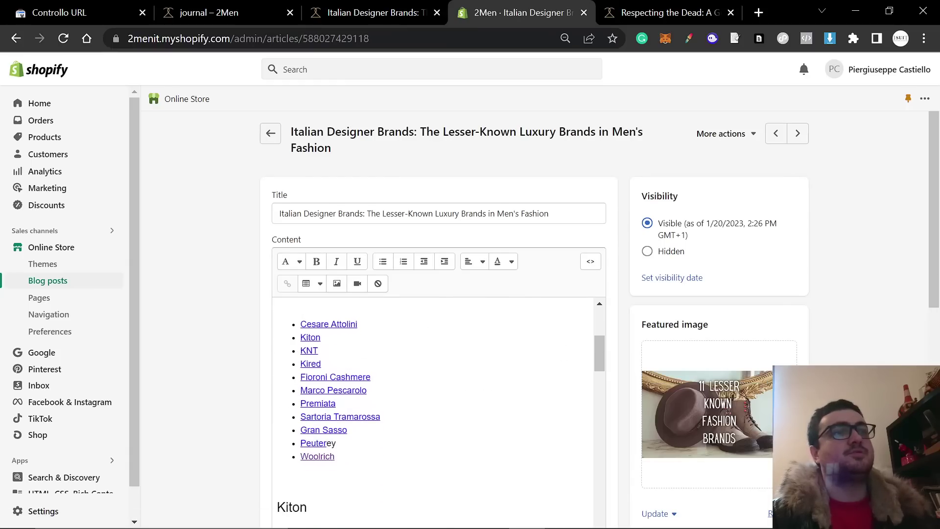
scroll(435, 411, down, 3)
scroll(435, 411, down, 5)
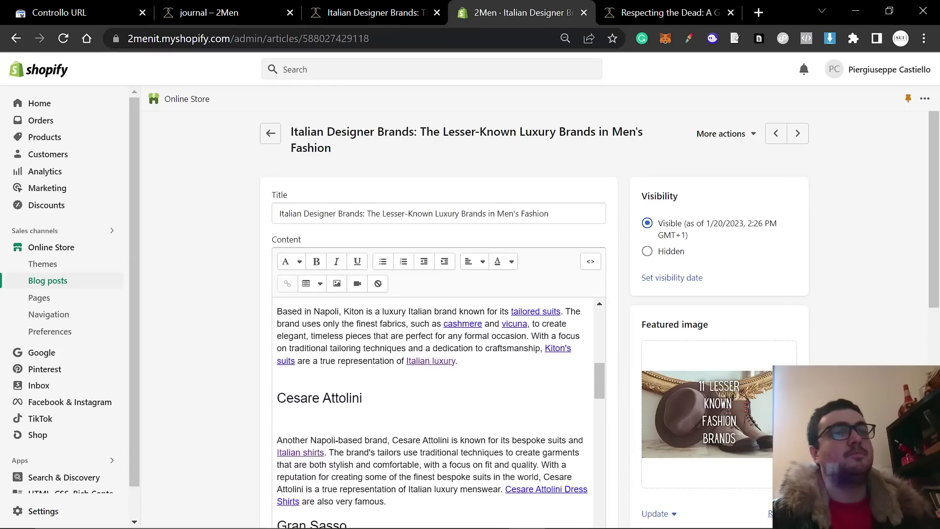
click(388, 355)
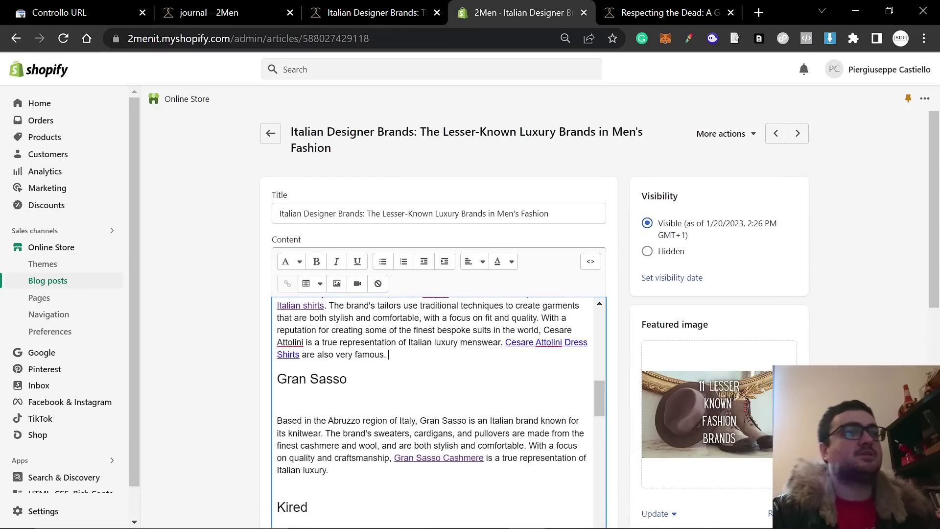
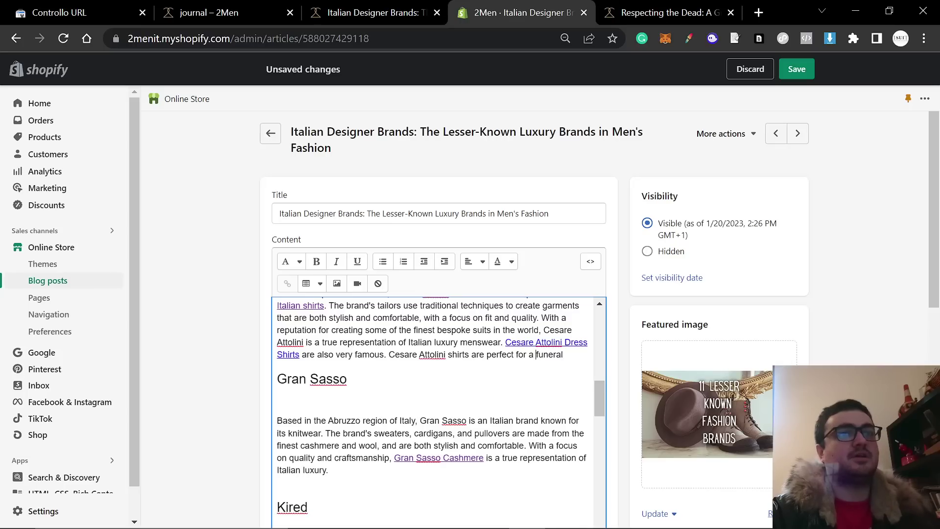
Finish the Cesare Attolini sentence with "funeral attire" and link those words to the copied funeral post URL, titled "funeral attire for men".
text(attire)
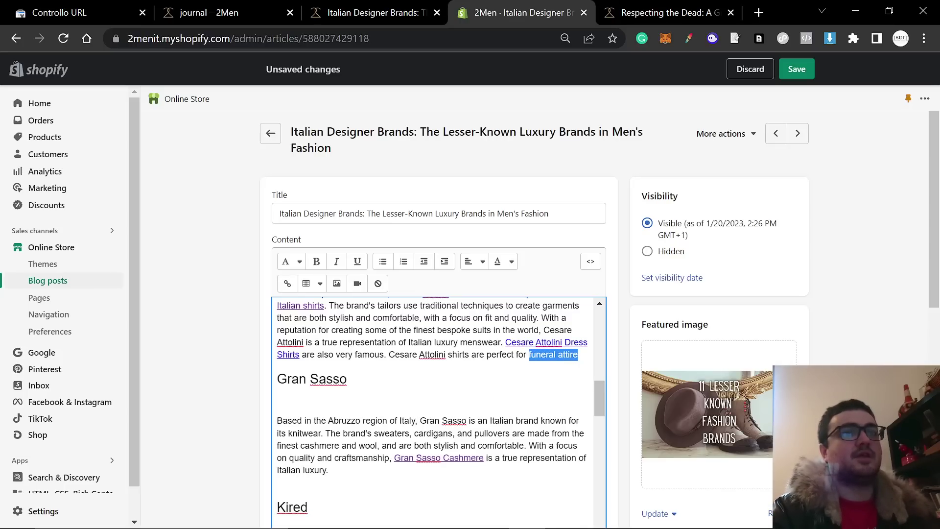
click(287, 283)
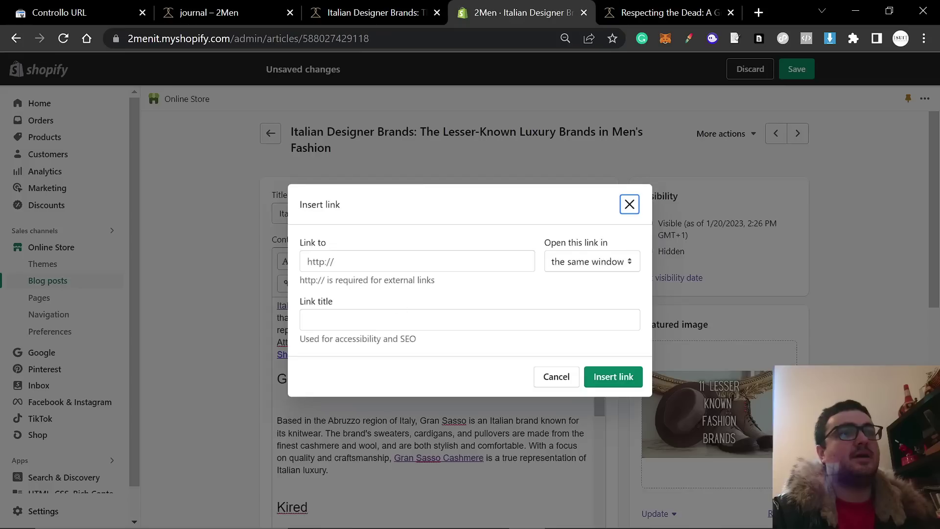
text(https://2men.it/blogs/news/respecting-the-dead-a-guide-to-appropriate-funeral-attire-for-men)
click(489, 321)
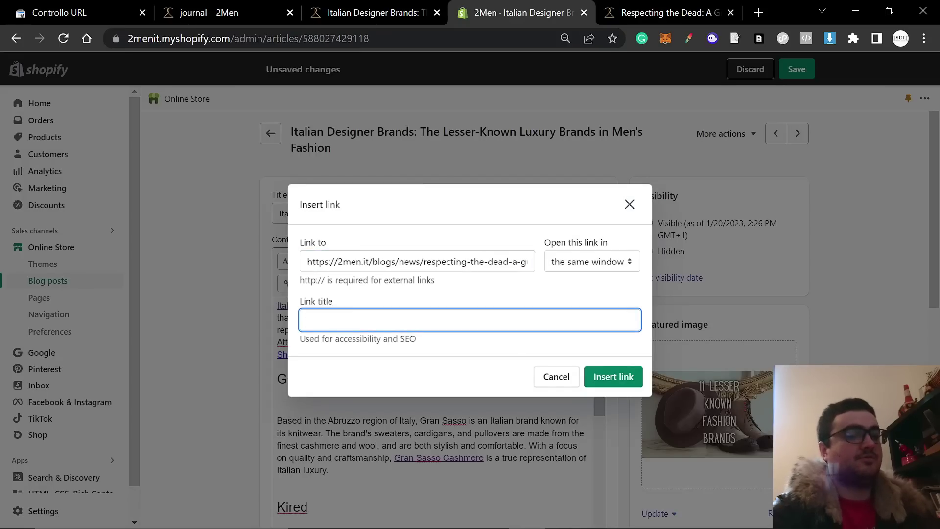
text(funeral attire for )
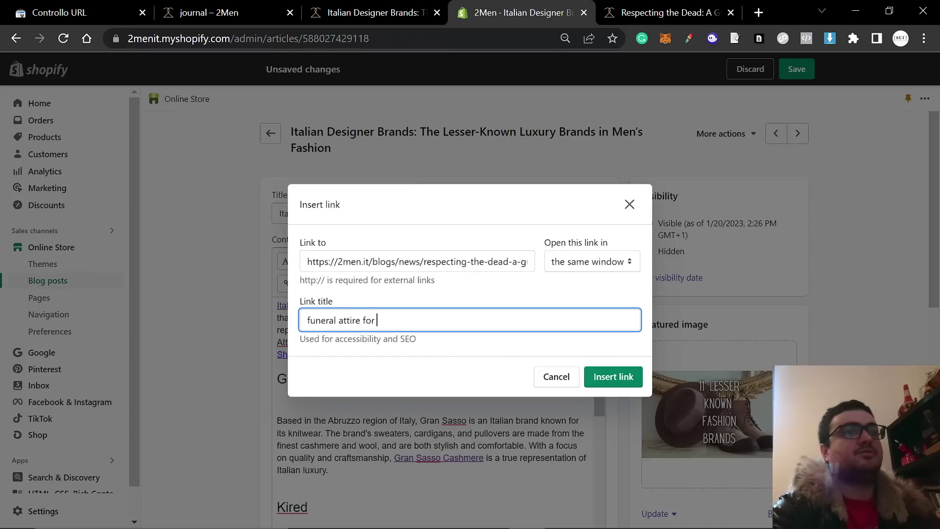
text(emn)
key(BackSpace)
key(BackSpace)
key(BackSpace)
text(men)
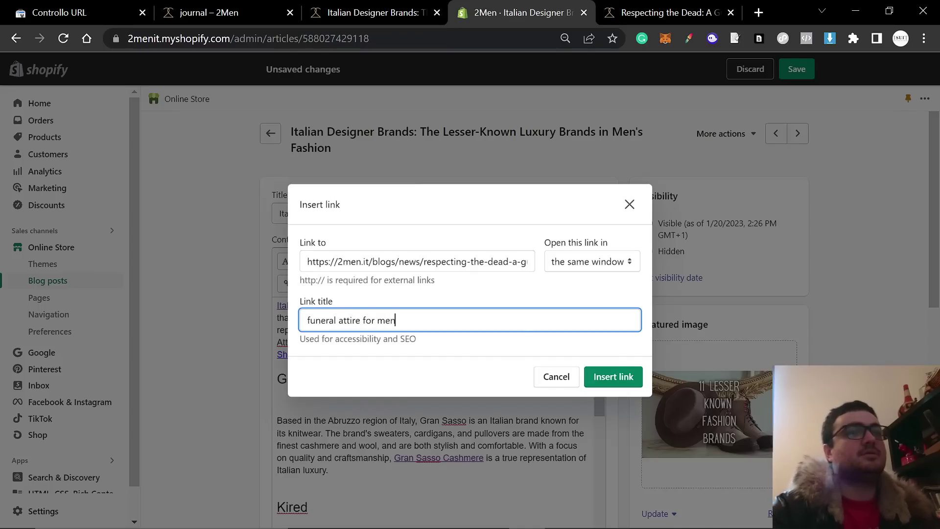
click(613, 376)
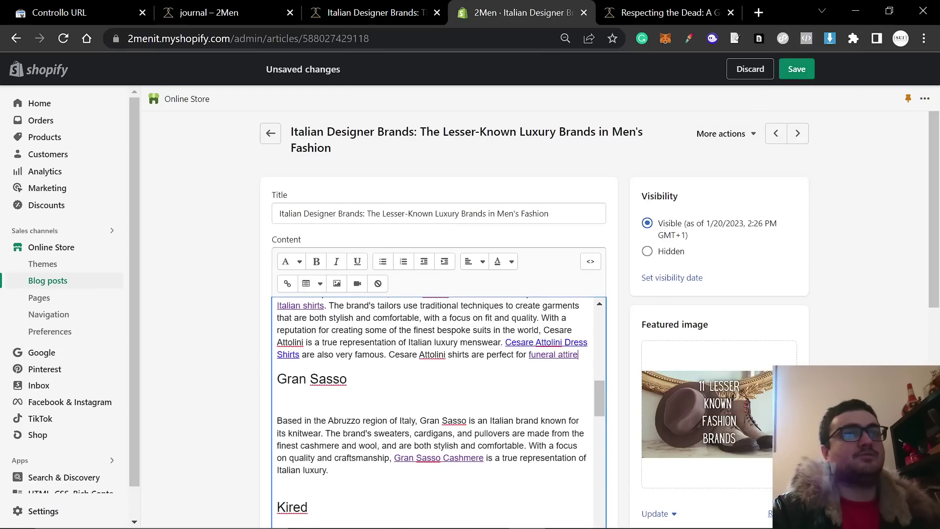
Discard the unsaved changes to the Italian Designer Brands post and check the live URL test result in Google Search Console.
click(738, 81)
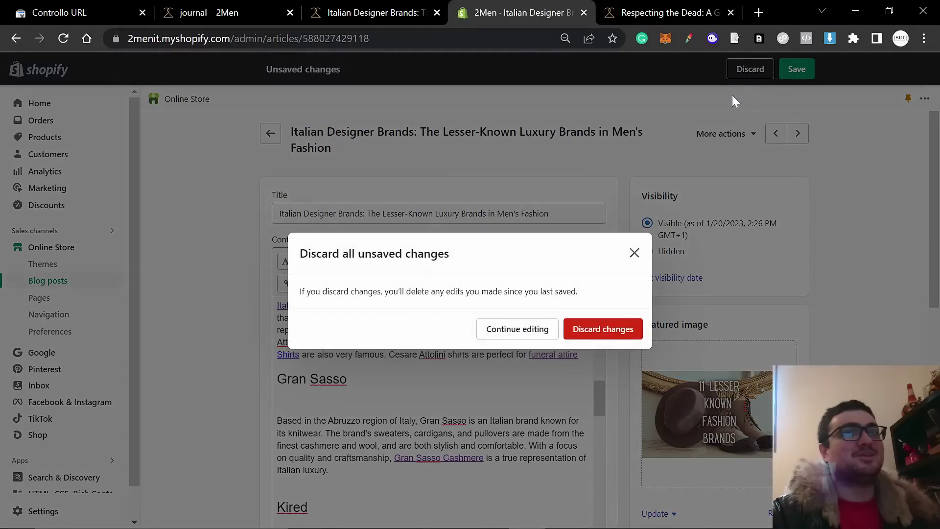
click(605, 326)
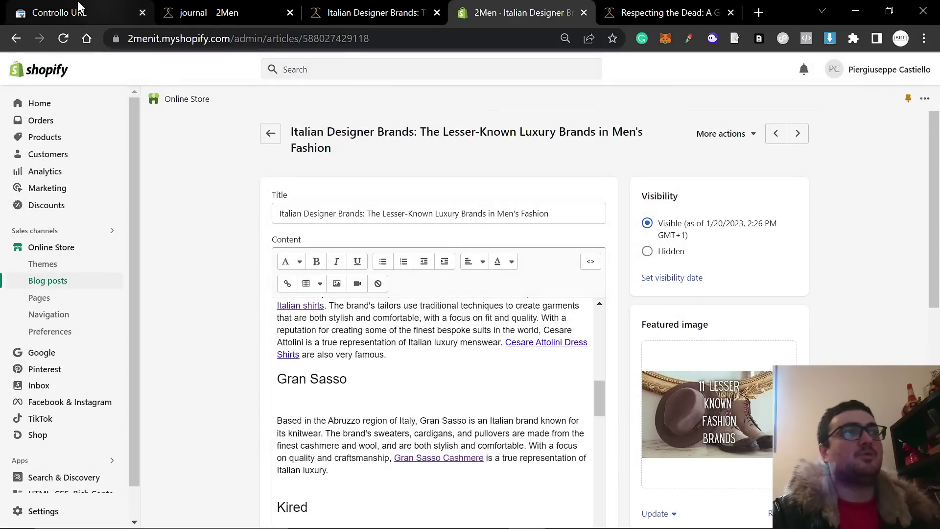
click(78, 12)
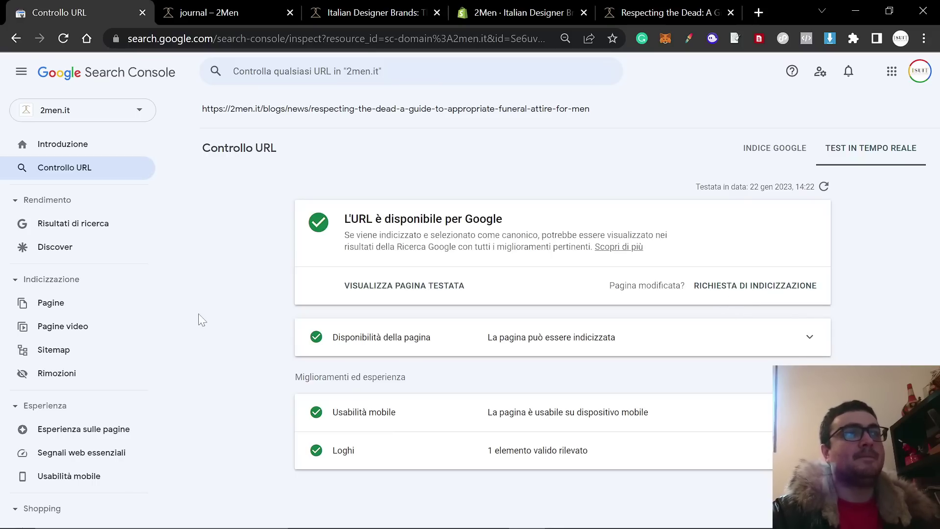
Delete the blog post "Respecting the Dead: A Guide to Appropriate Funeral Attire for Men" from the Shopify admin.
click(514, 13)
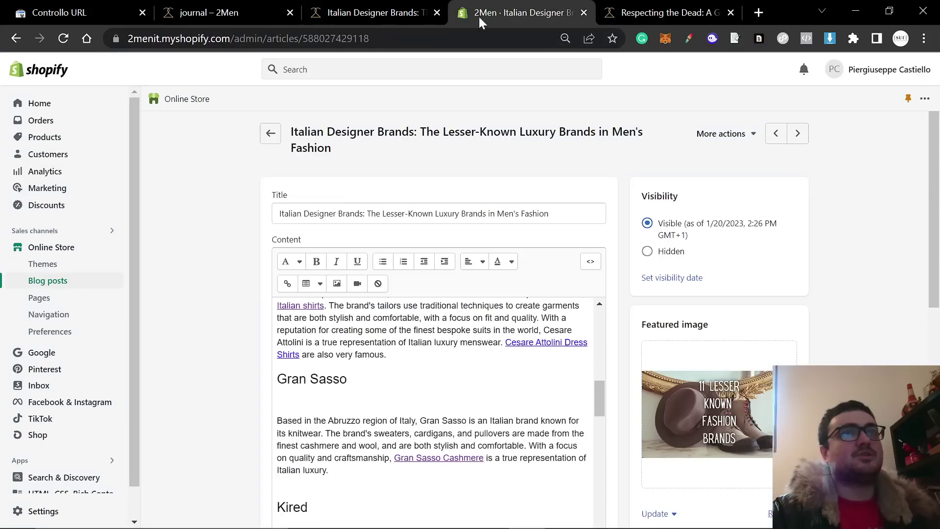
click(270, 134)
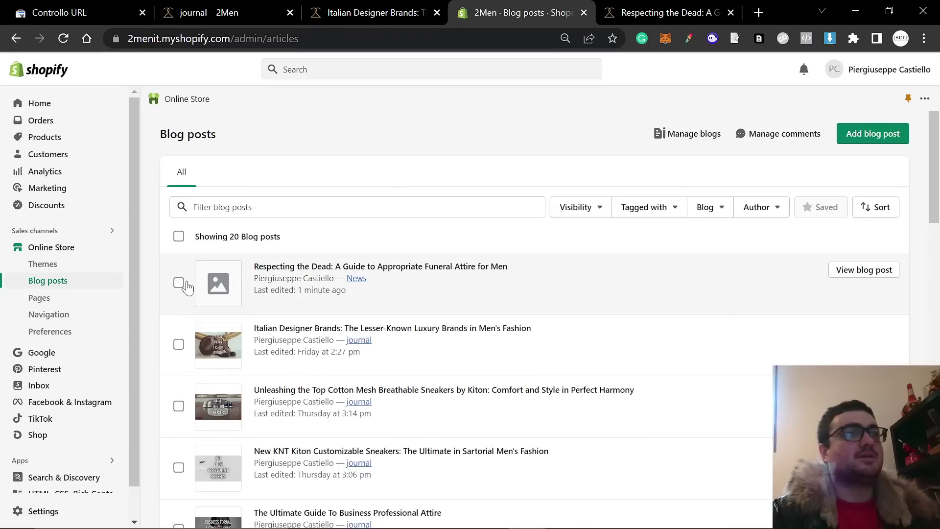
click(179, 283)
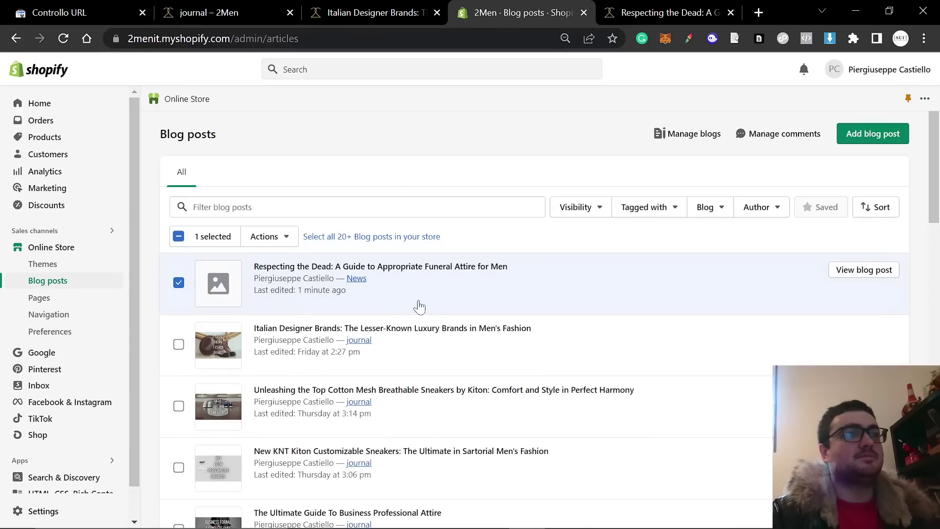
click(286, 236)
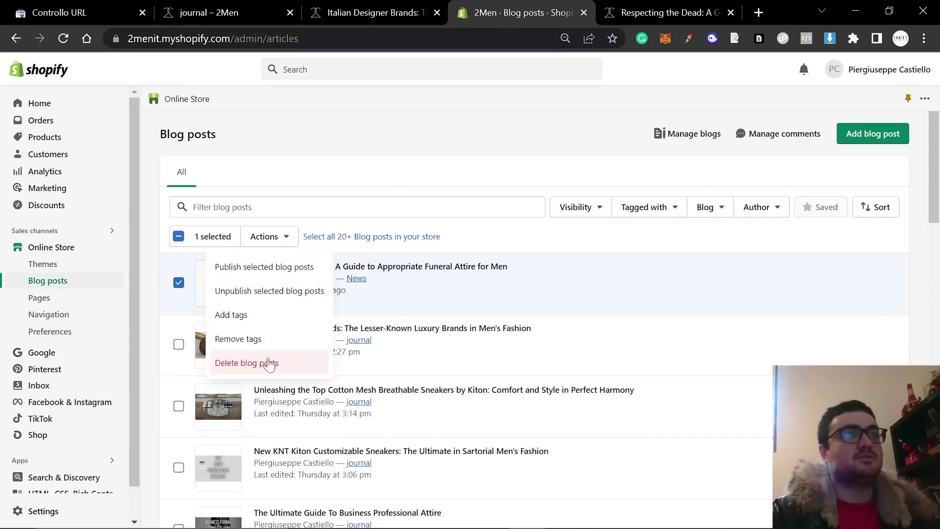
click(260, 362)
click(597, 329)
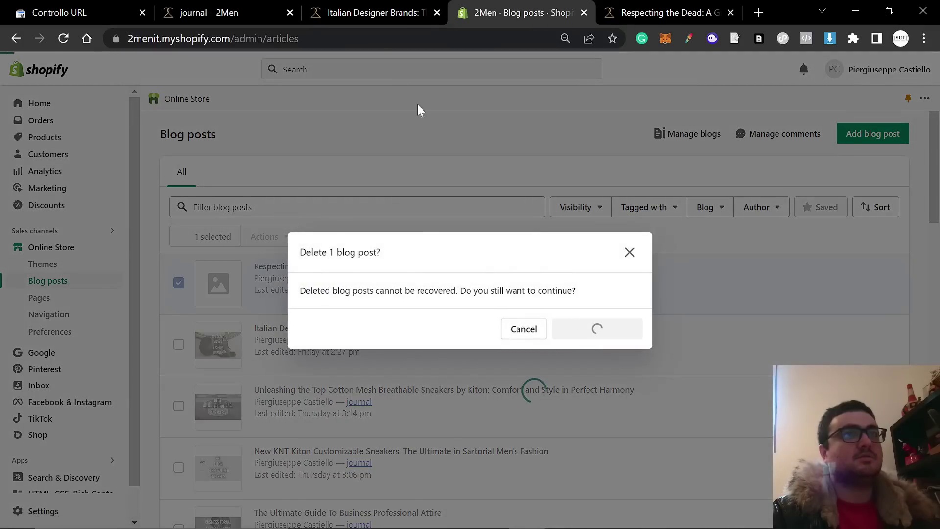
Switch to Google Search Console and review the Discover performance report for 2men.it.
click(116, 6)
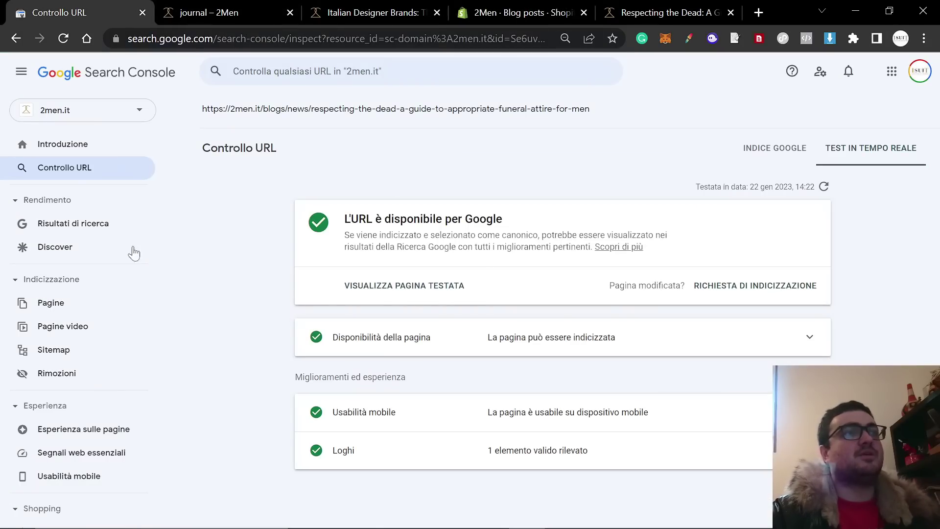
click(102, 227)
click(114, 248)
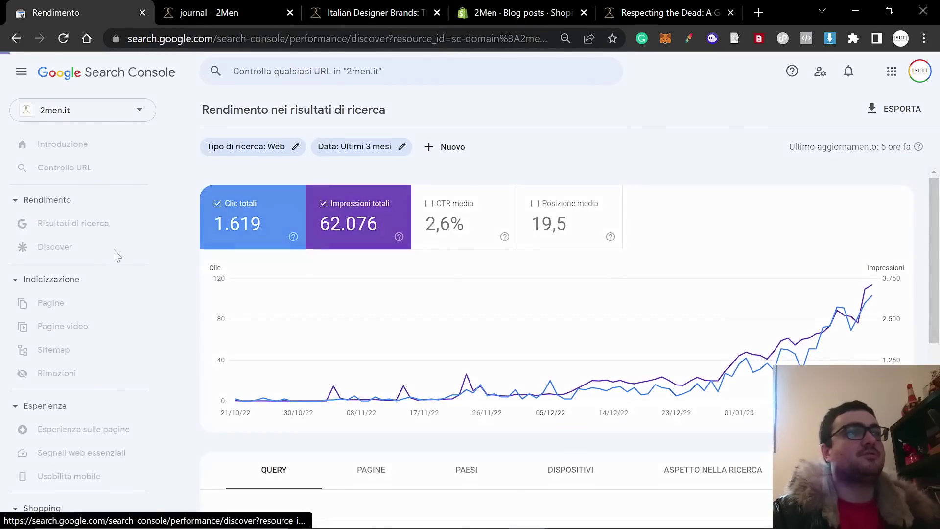
scroll(490, 329, down, 4)
scroll(426, 313, up, 2)
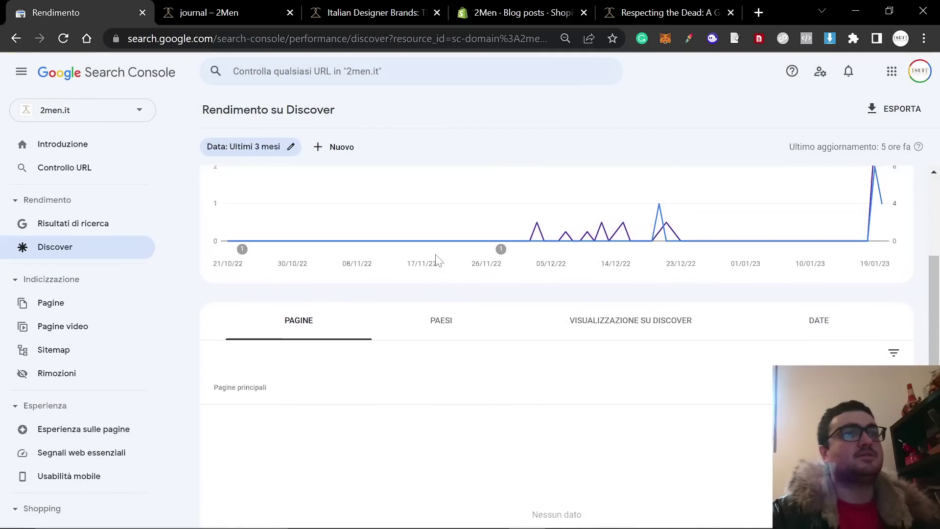
scroll(445, 340, up, 3)
Examine the search results performance report for 2men.it, including its clicks and impressions chart and most frequent queries.
click(100, 234)
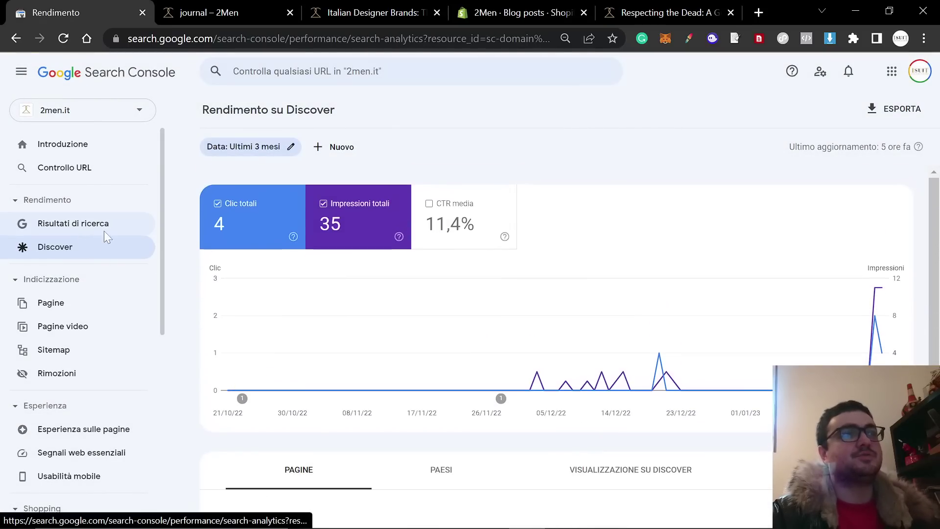
key(alt+Tab)
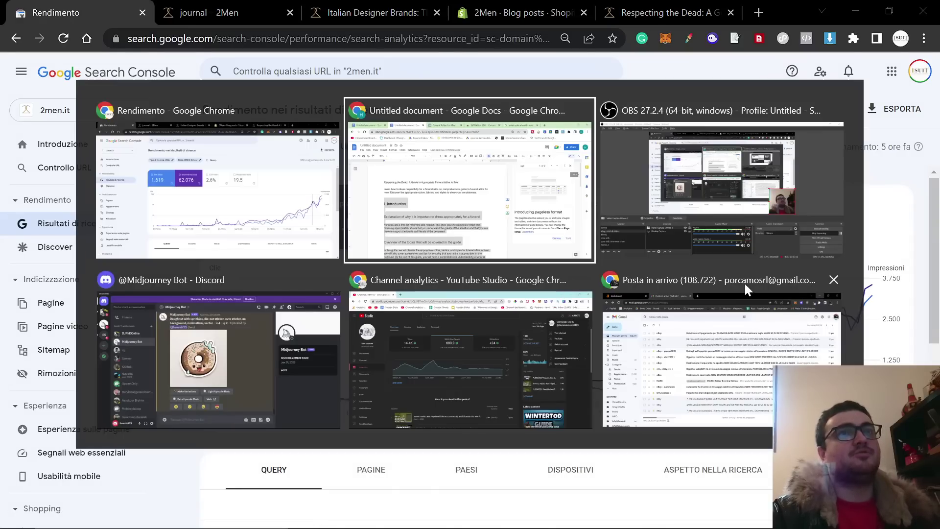
key(alt+Tab)
key(alt+Tab)
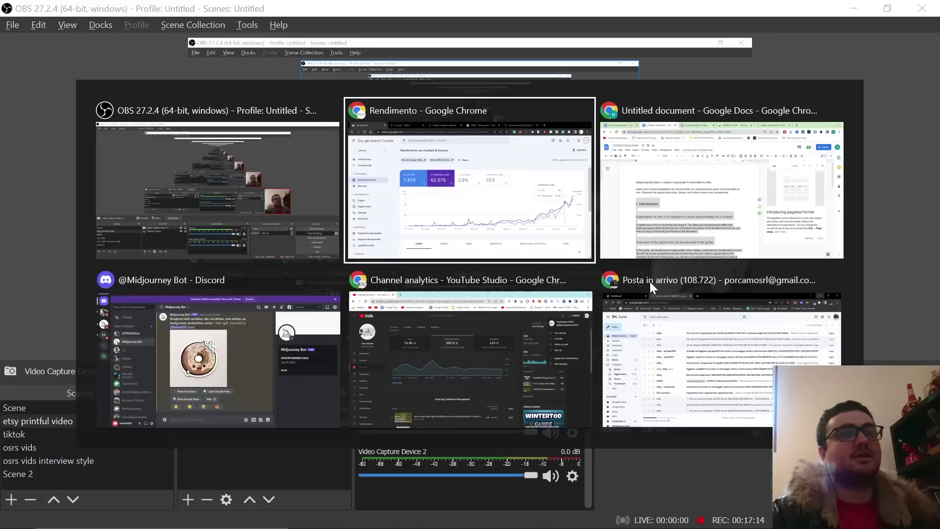
scroll(451, 239, down, 1)
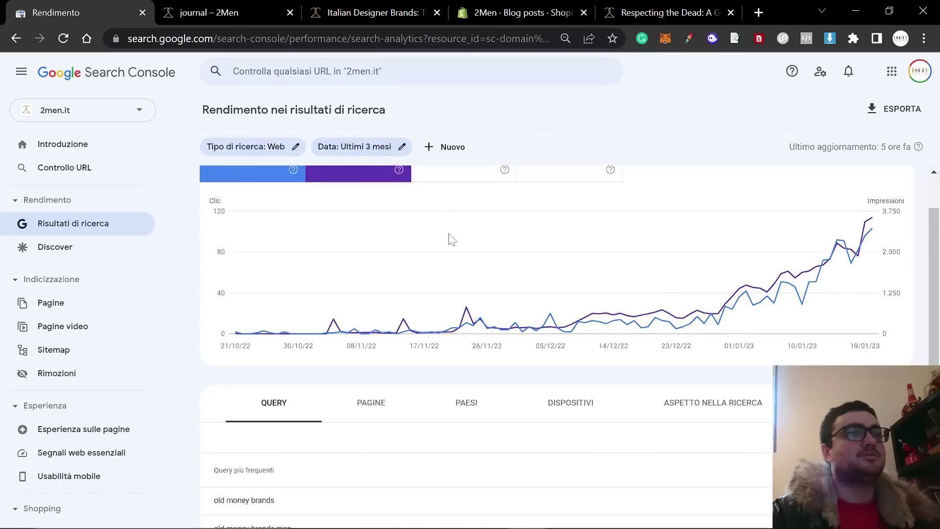
scroll(452, 239, down, 3)
scroll(451, 239, up, 4)
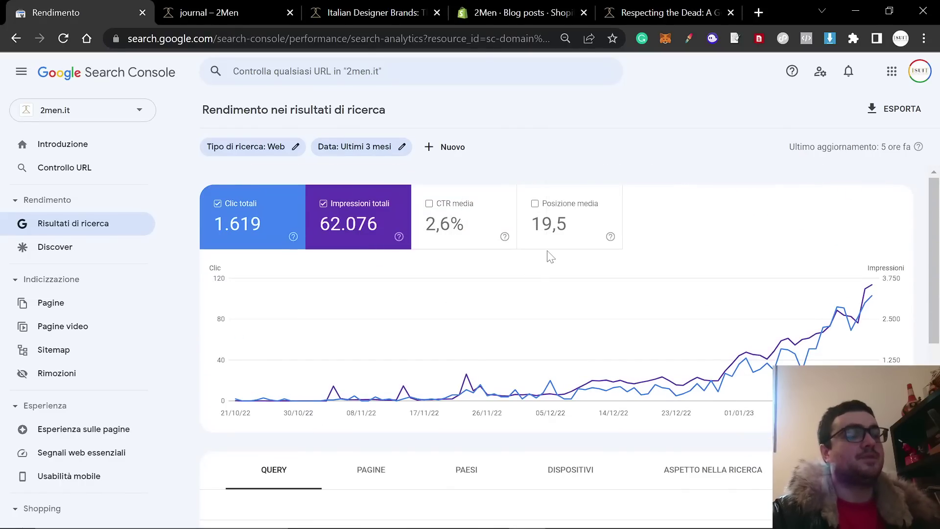
key(alt+Tab)
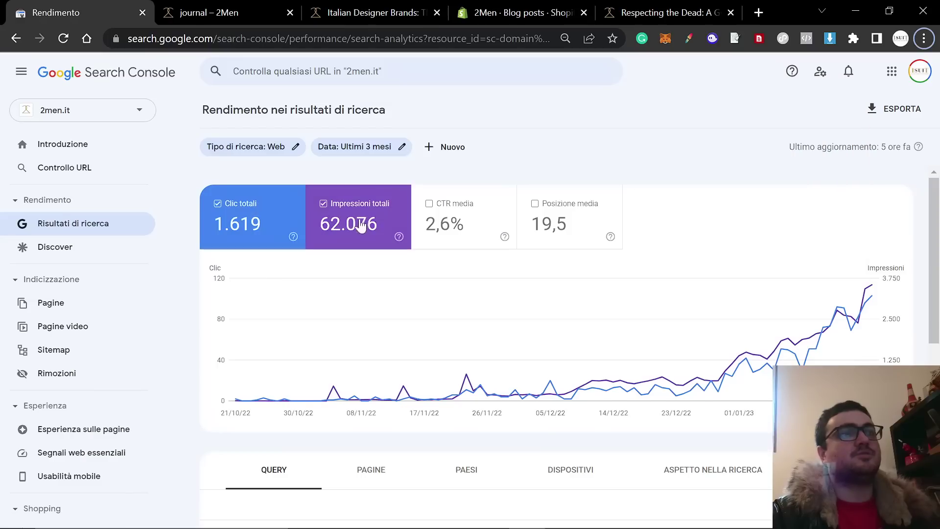